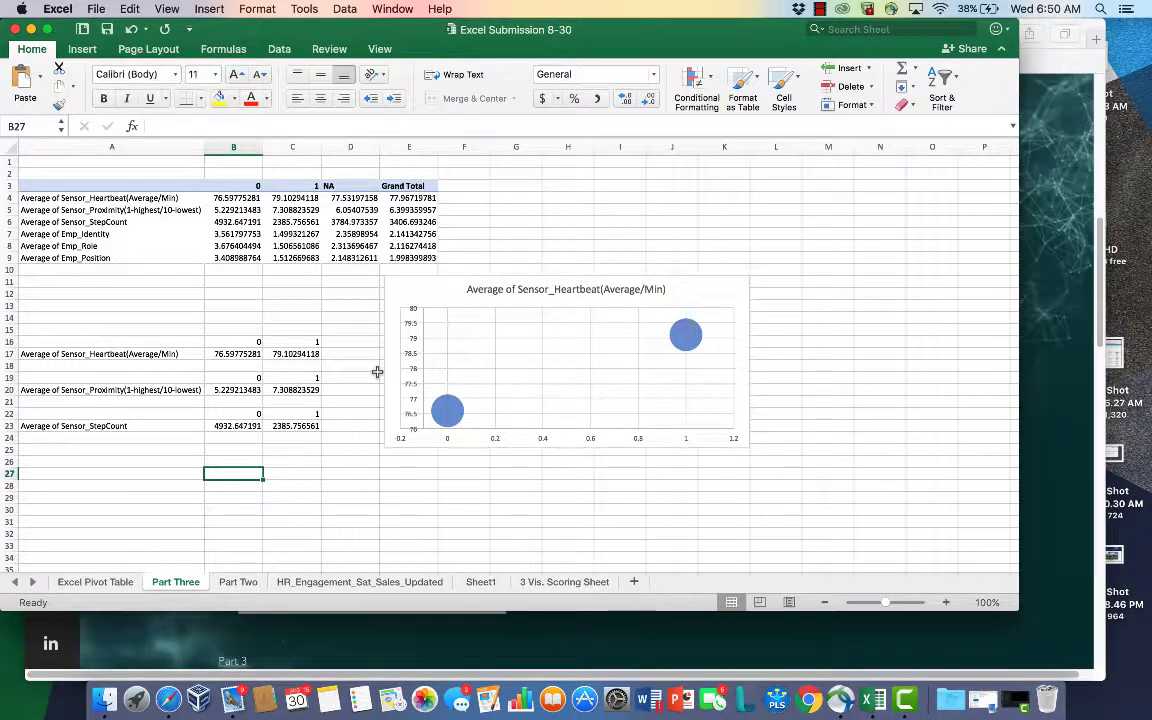
# Step: Switch to Safari to examine the assignment's target charts on why men leave their jobs, and return to the Excel workbook
pyautogui.click(175, 645)
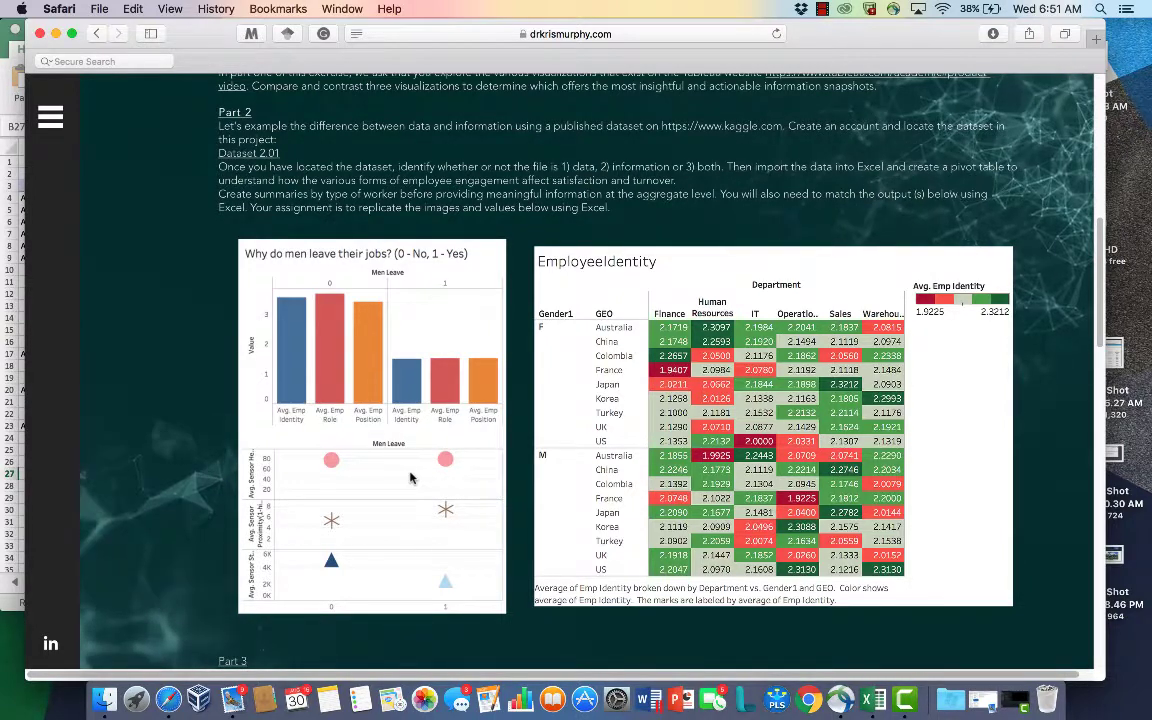
pyautogui.click(872, 700)
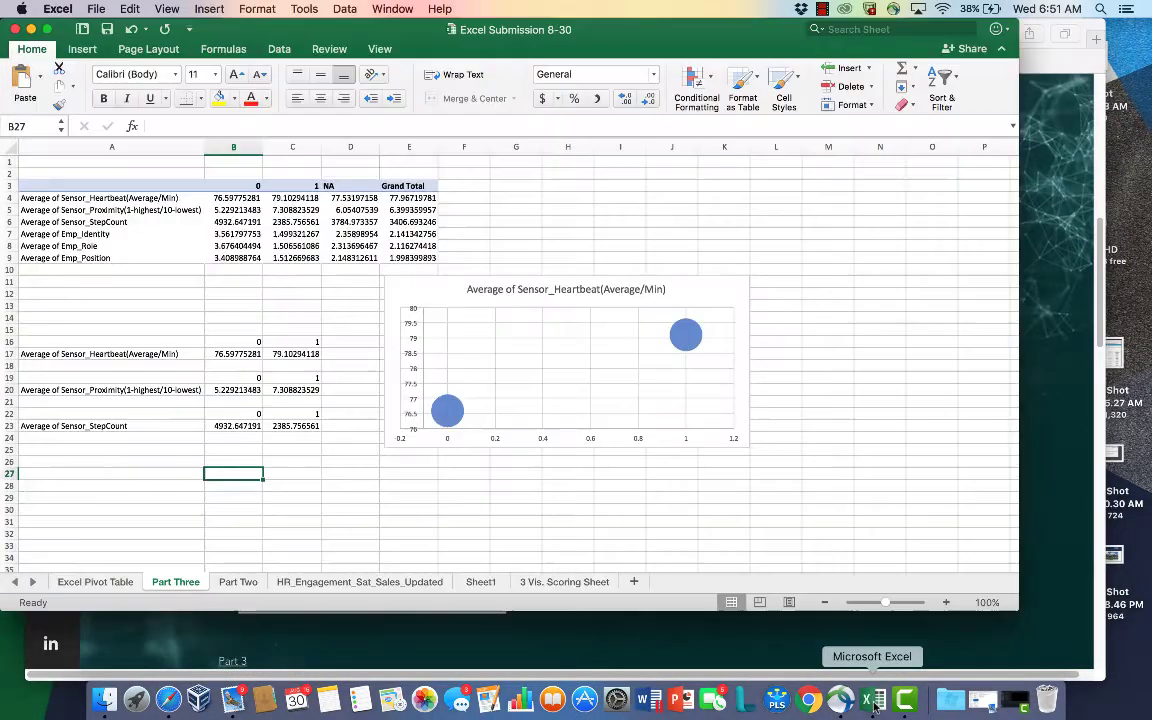
pyautogui.click(324, 497)
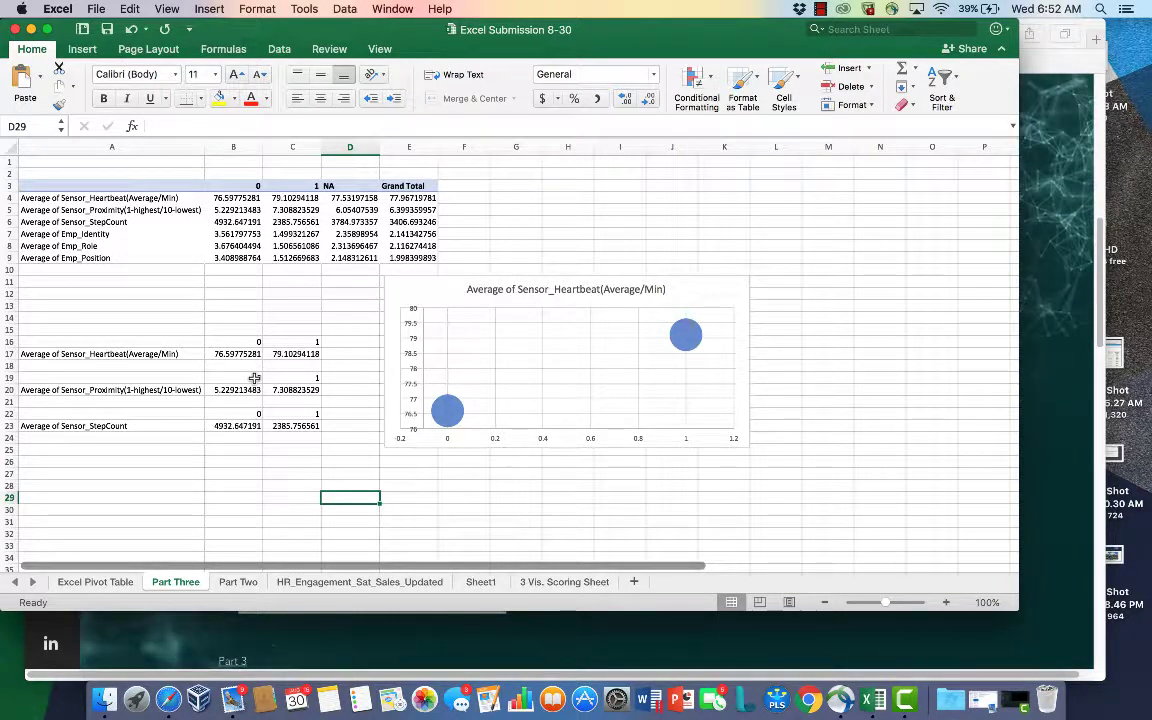
# Step: Create a copy of the Part Two sheet and place it before the Part Three sheet
pyautogui.click(239, 582)
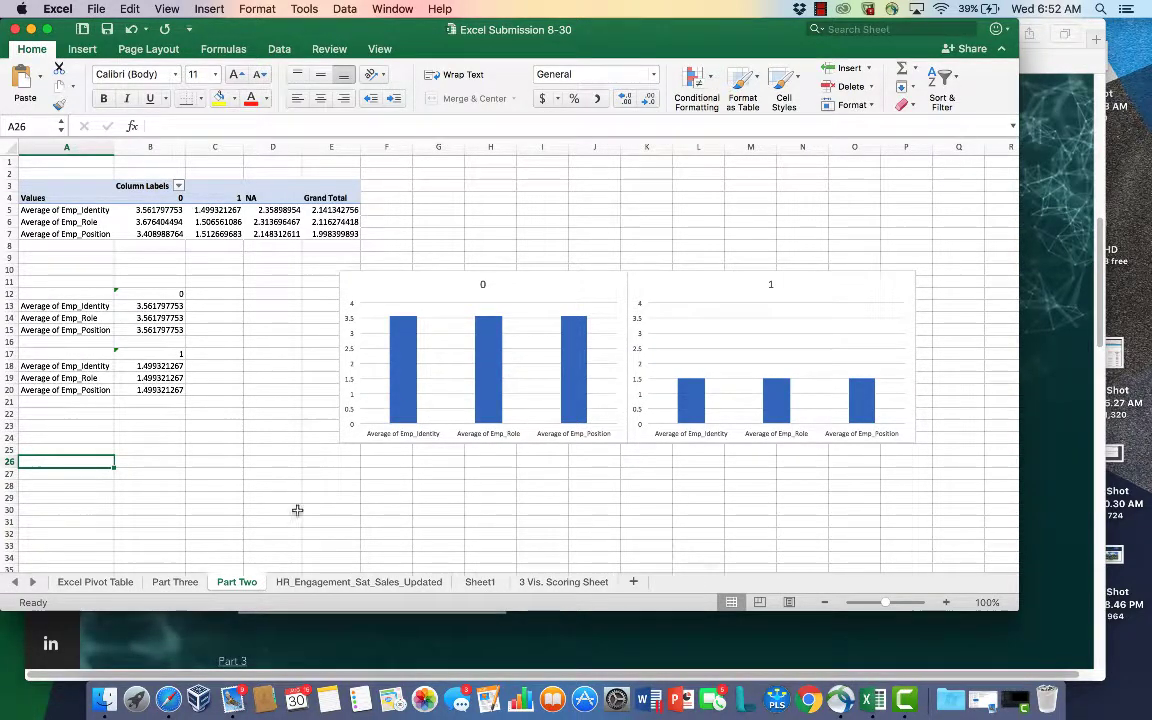
pyautogui.rightClick(243, 584)
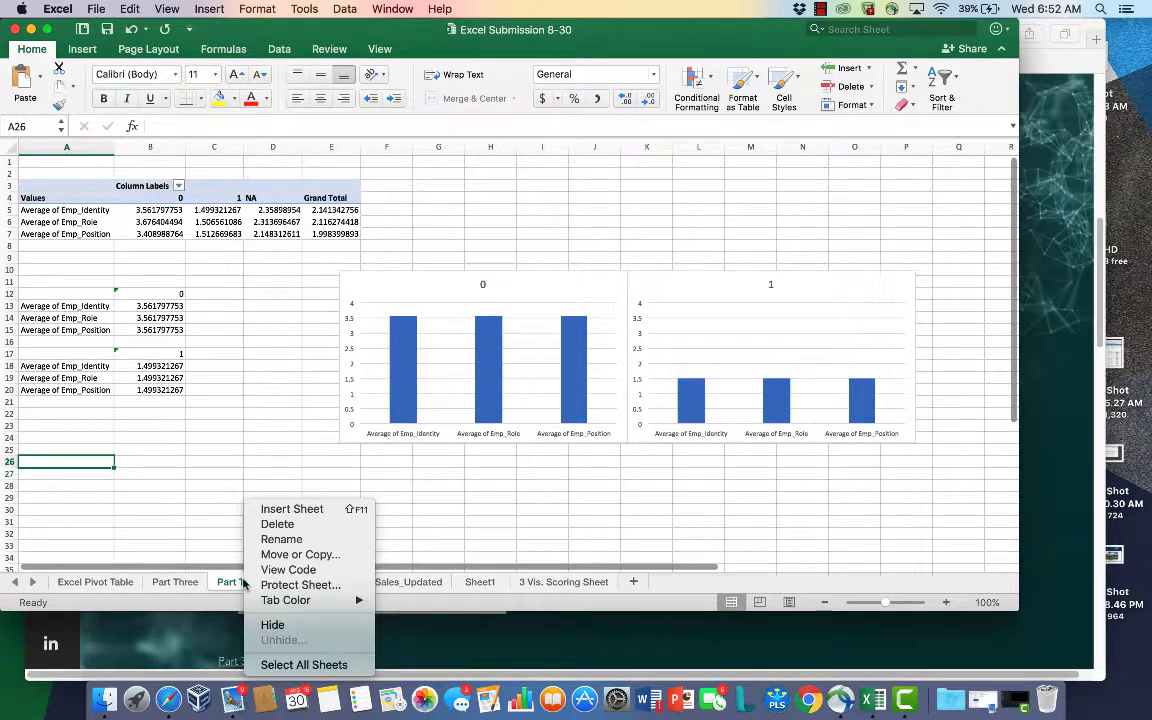
pyautogui.click(296, 556)
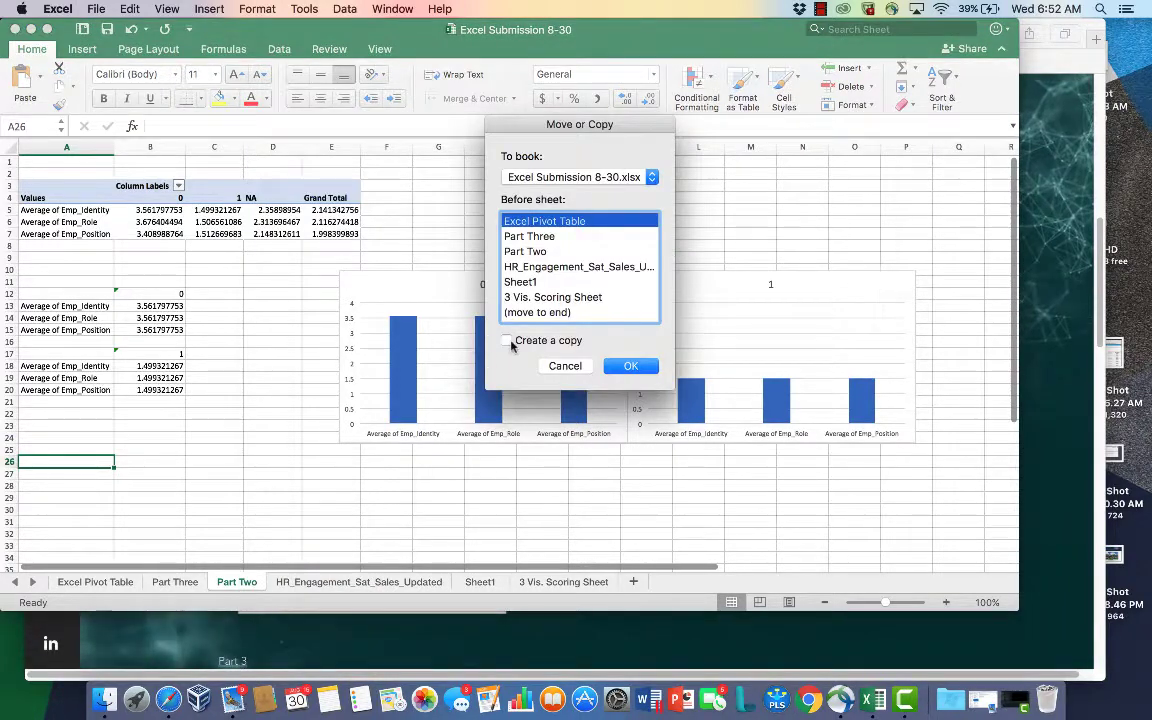
pyautogui.click(508, 341)
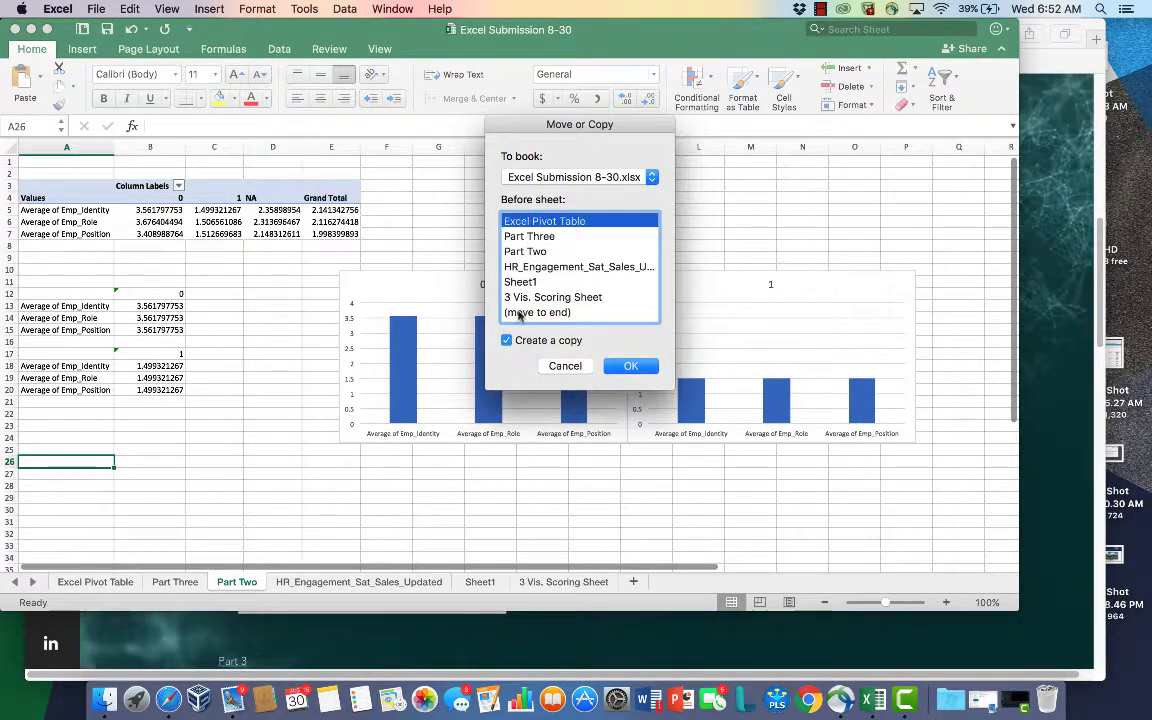
pyautogui.click(537, 237)
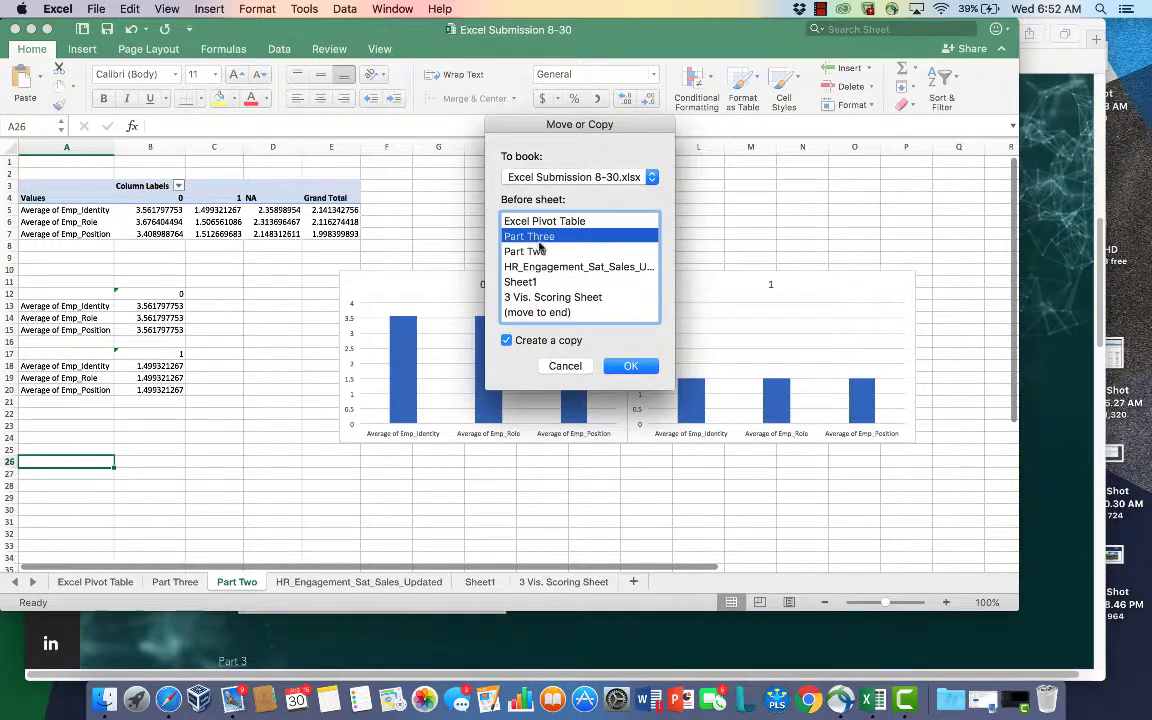
pyautogui.click(620, 366)
# Step: Rename the copied sheet to Part Three (2)
pyautogui.rightClick(180, 581)
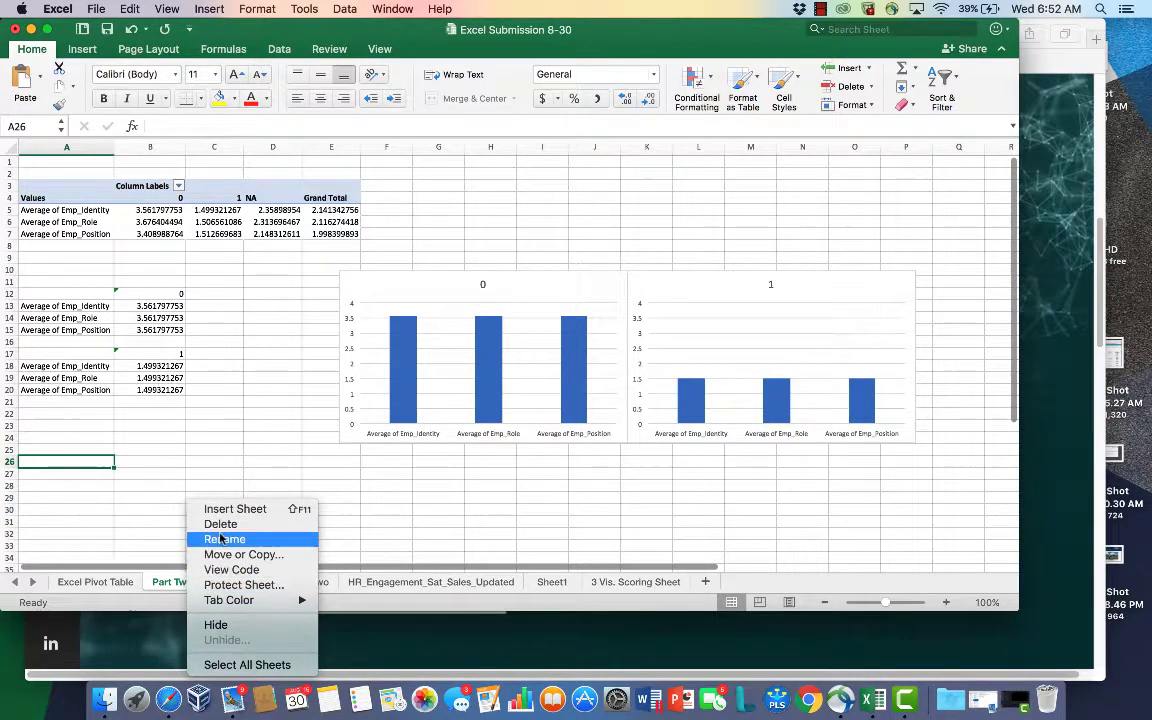
pyautogui.click(220, 539)
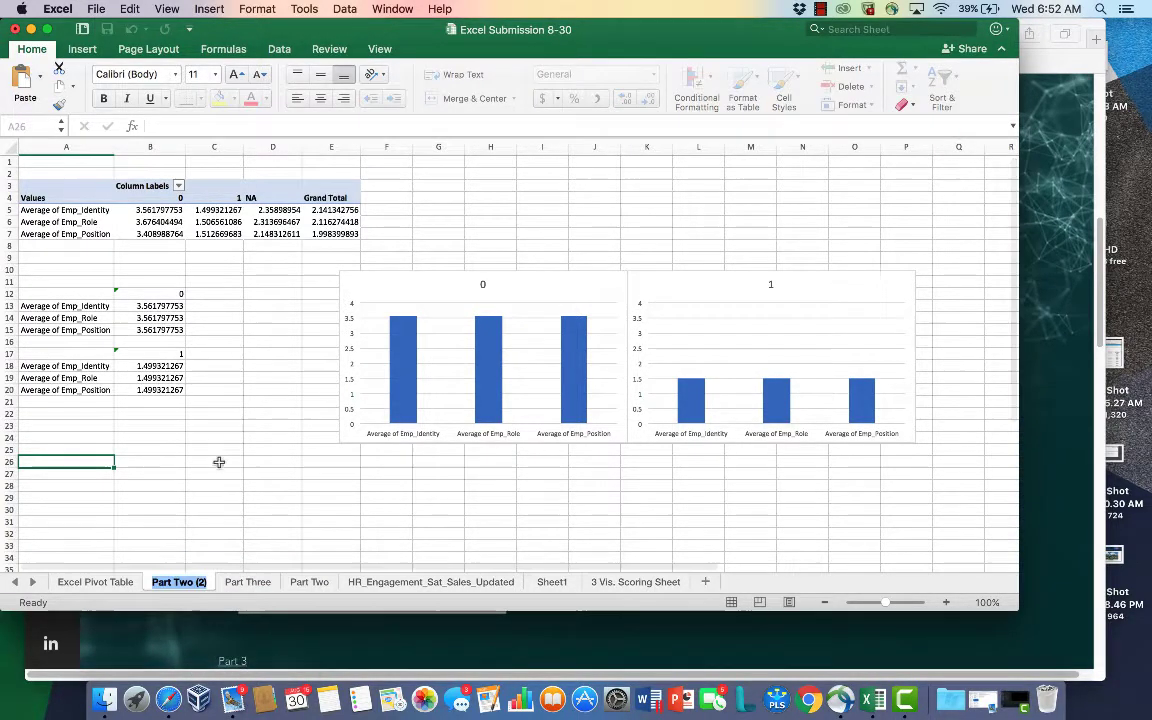
pyautogui.click(196, 584)
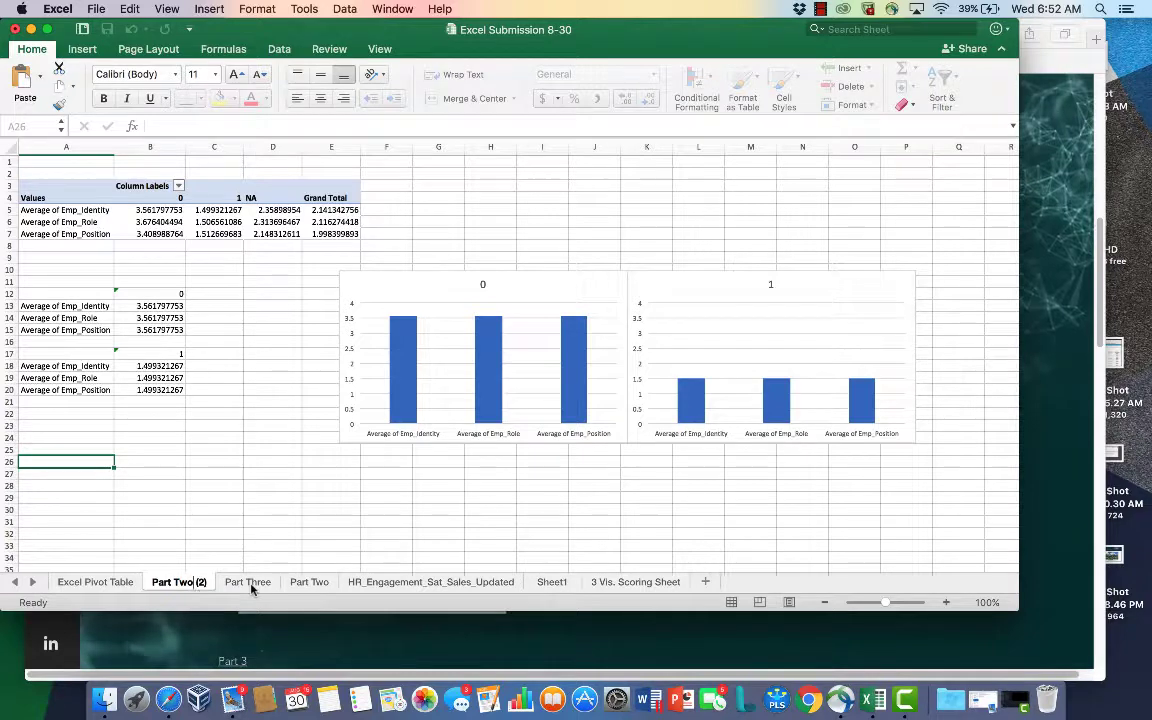
pyautogui.press('BackSpace')
pyautogui.press('BackSpace')
pyautogui.write('hree')
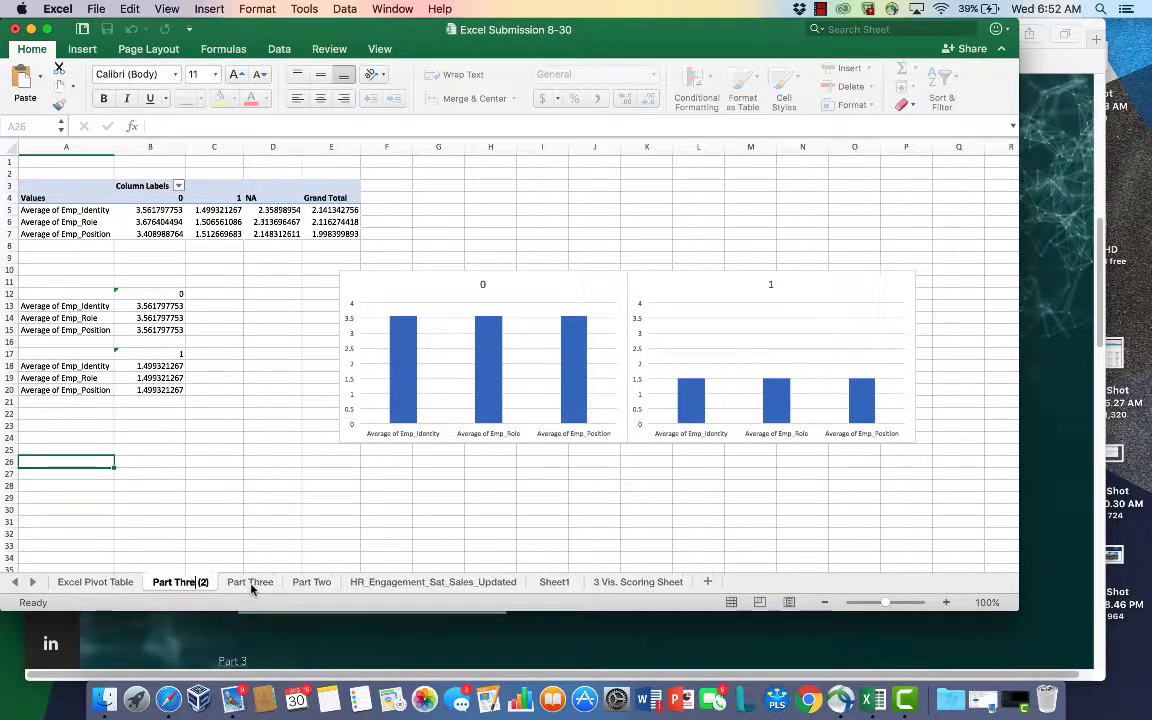
pyautogui.press('Return')
pyautogui.click(202, 470)
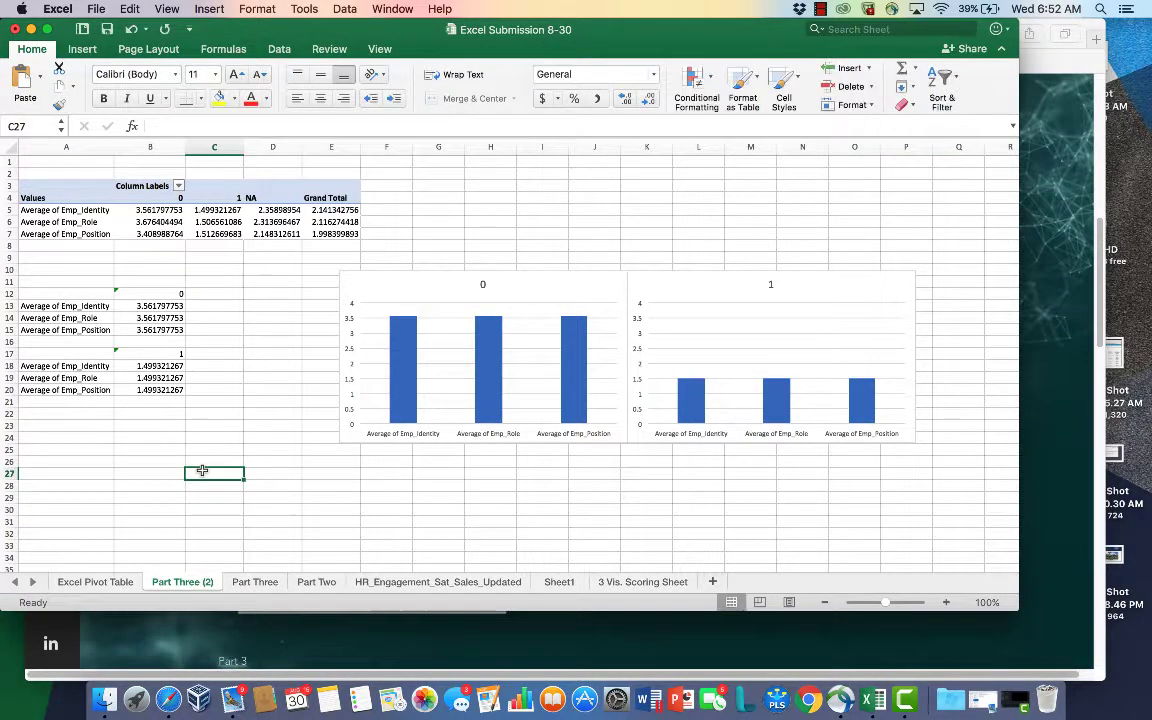
# Step: Add Sensor_StepCount, Sensor_Heartbeat(Average/Min) and Sensor_Proximity(1-highest/10-lowest) to the values of the copied sheet's pivot table
pyautogui.click(222, 221)
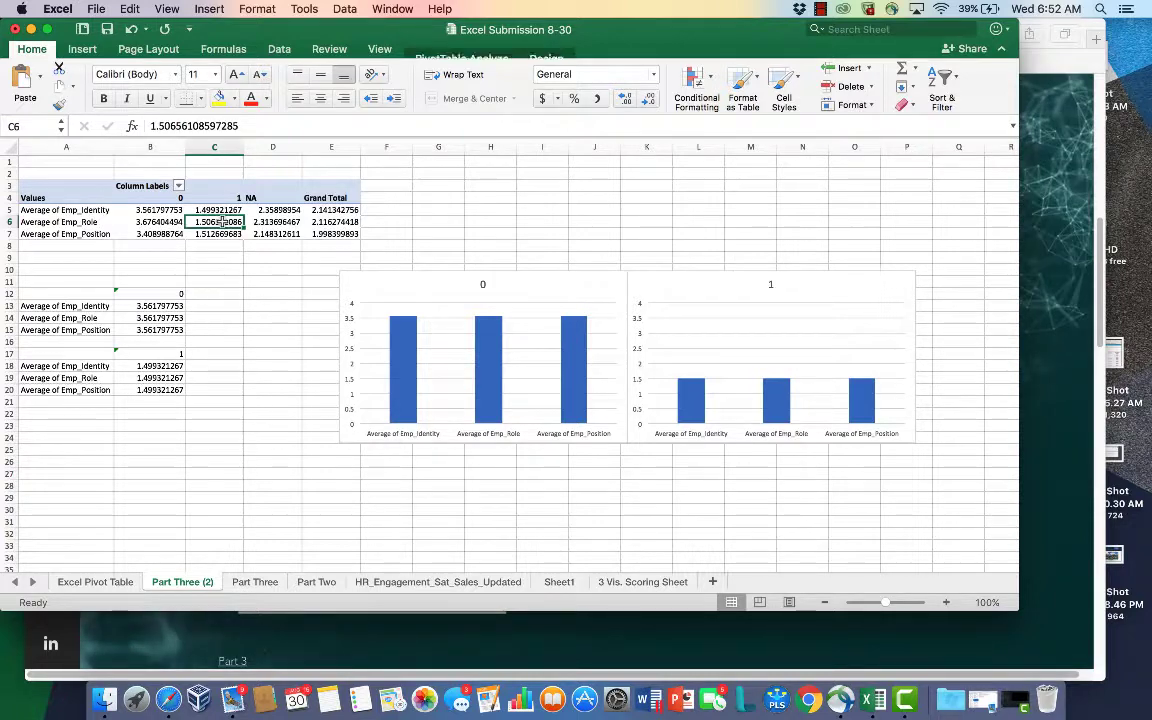
pyautogui.click(60, 222)
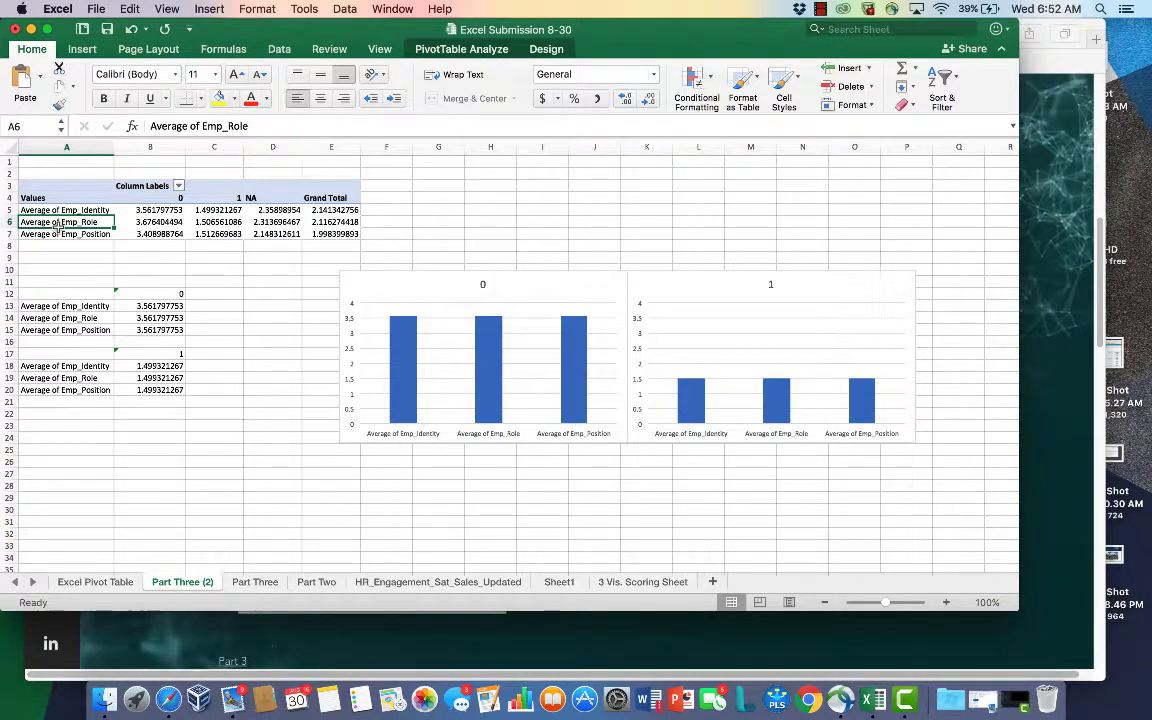
pyautogui.click(445, 49)
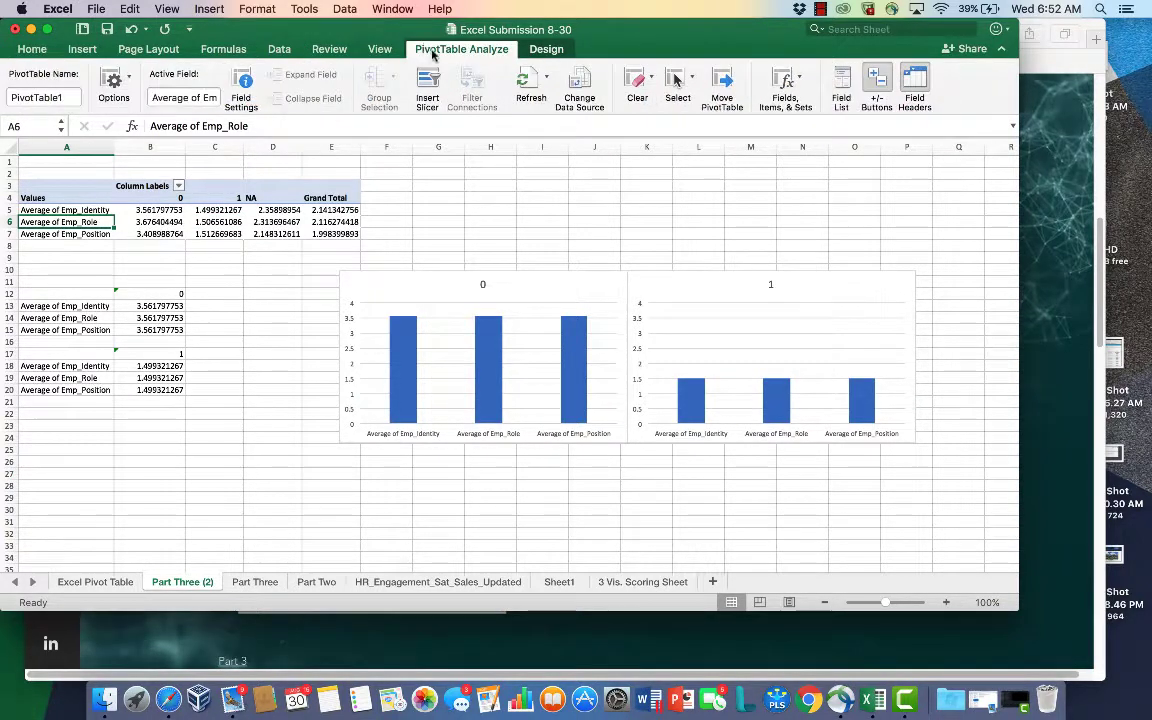
pyautogui.click(842, 88)
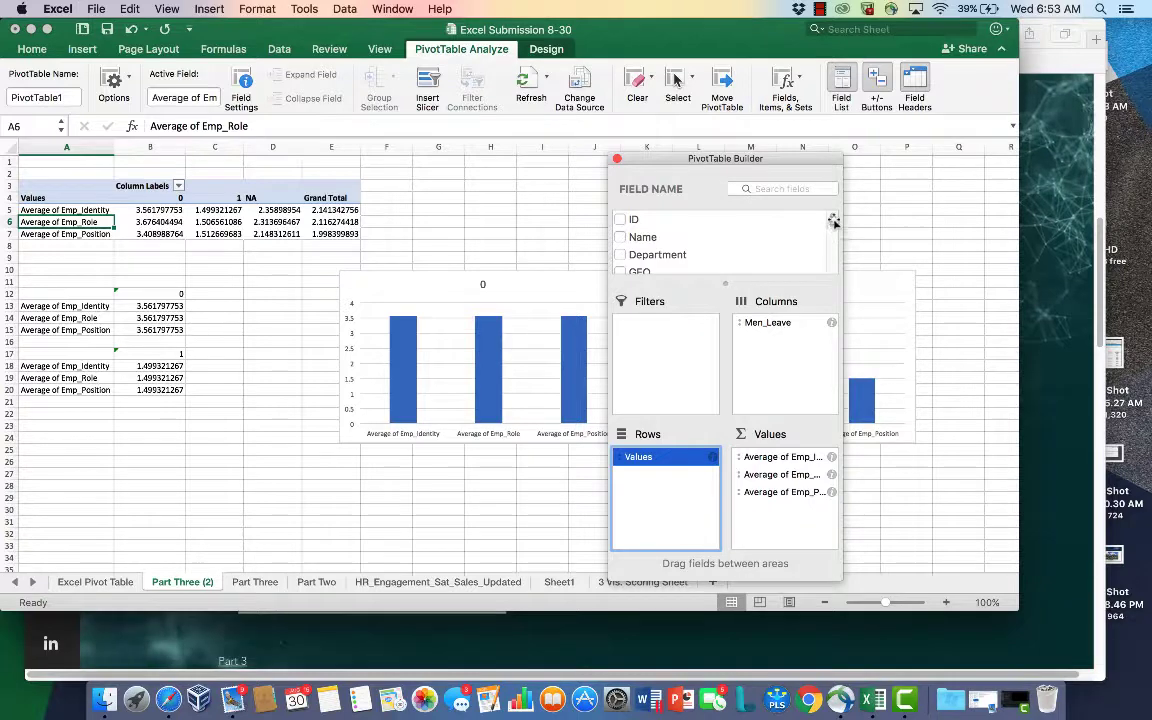
pyautogui.moveTo(831, 222); pyautogui.dragTo(832, 272)
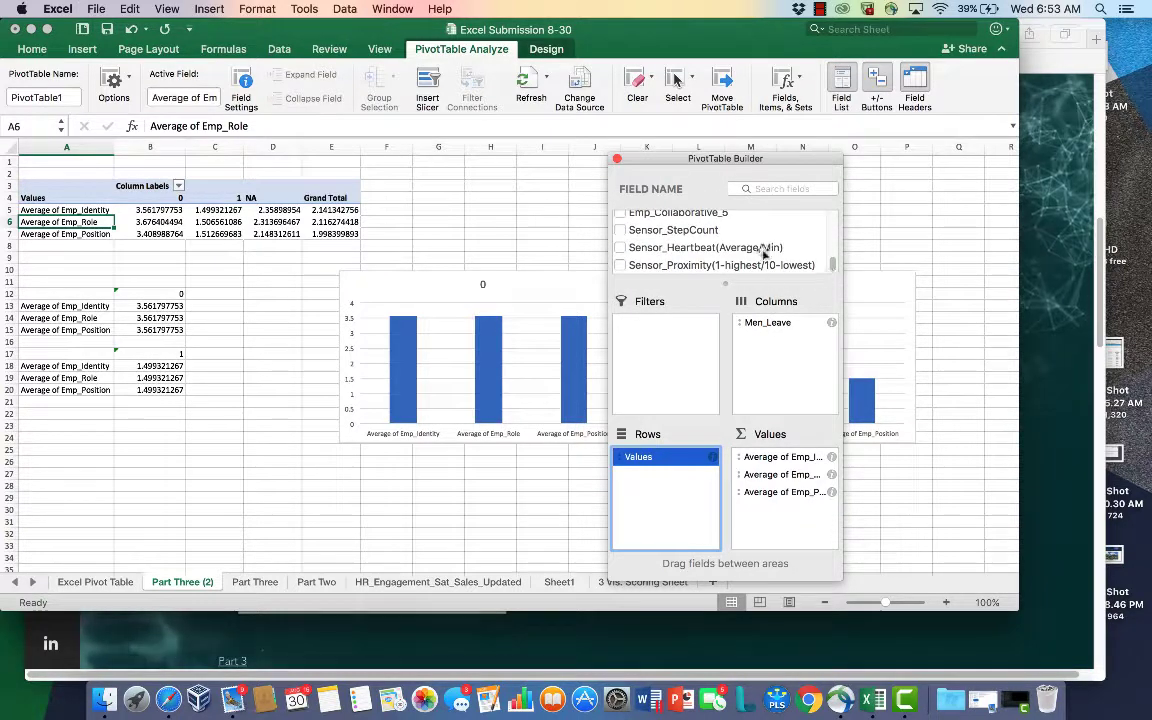
pyautogui.moveTo(689, 229); pyautogui.dragTo(807, 523)
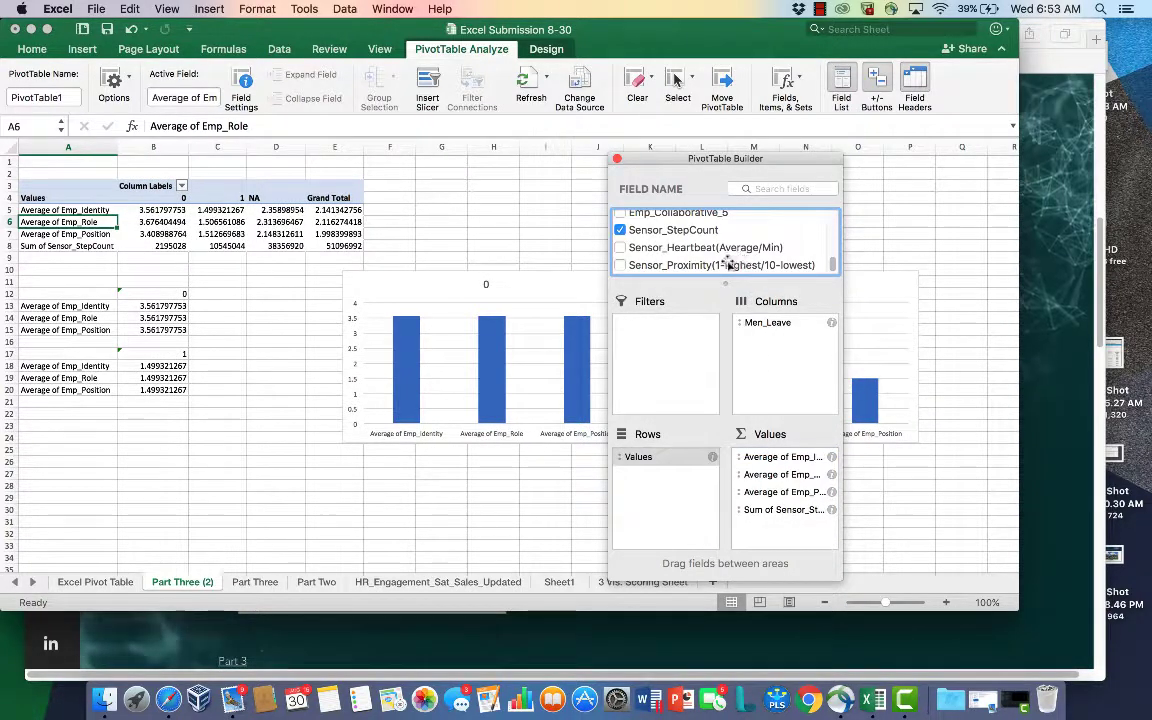
pyautogui.moveTo(706, 252); pyautogui.dragTo(792, 503)
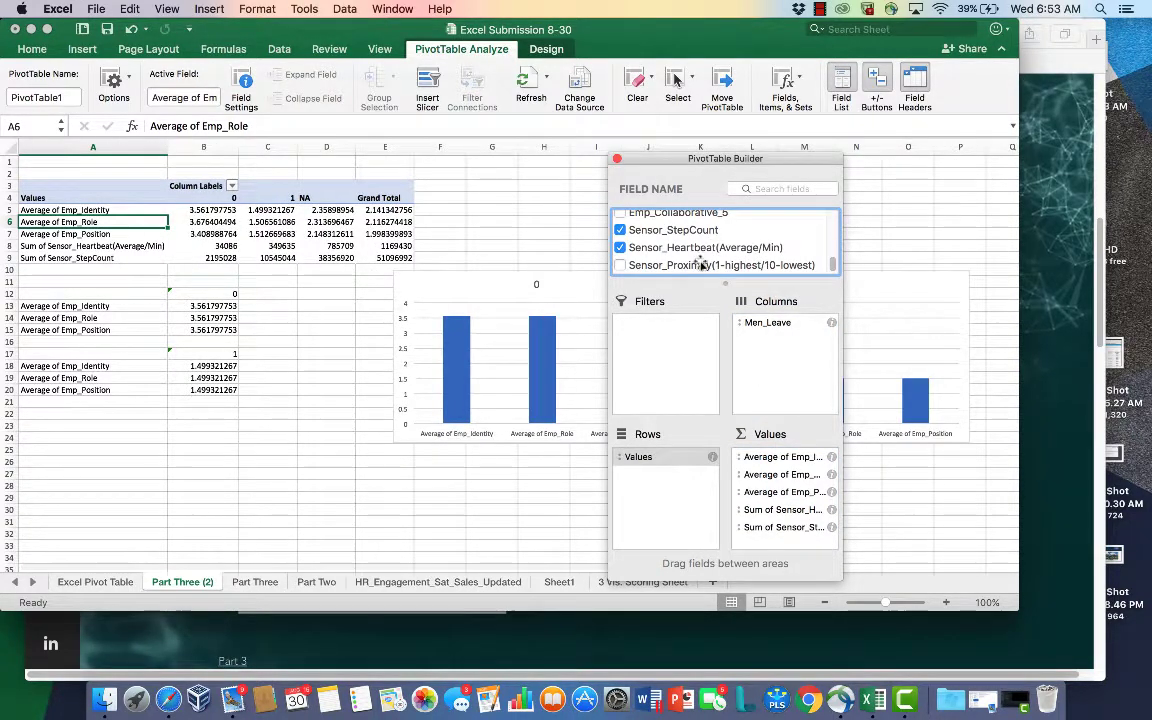
pyautogui.moveTo(650, 265); pyautogui.dragTo(790, 545)
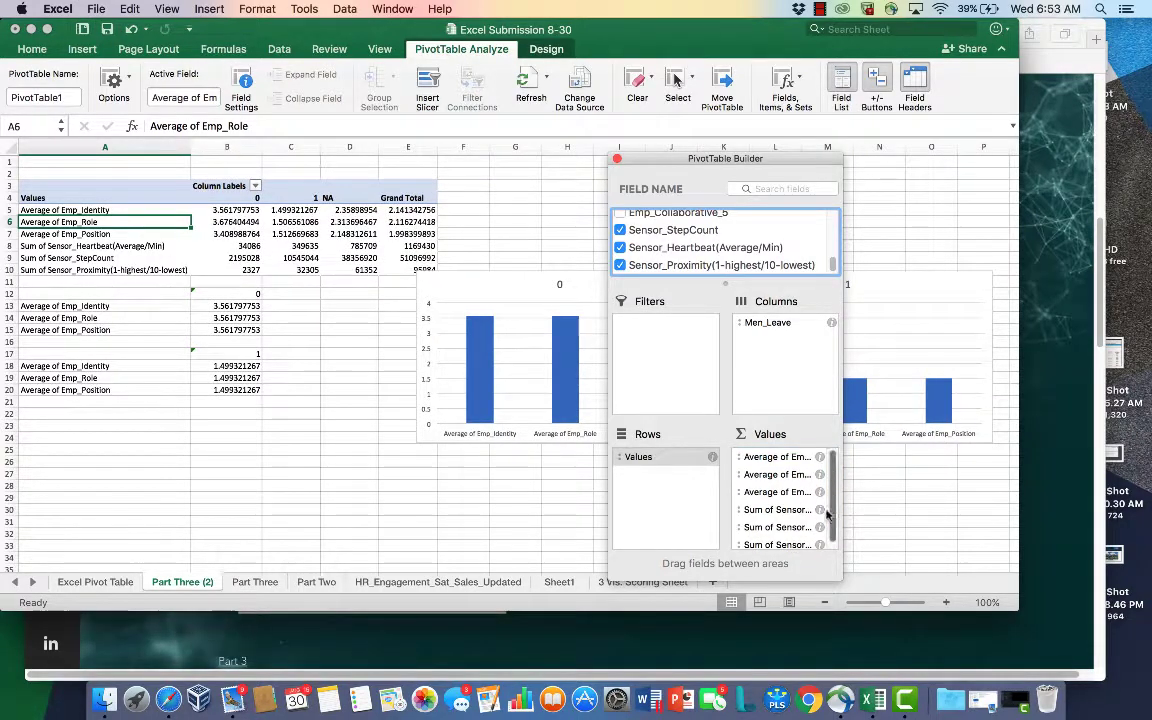
# Step: Summarize the Sensor_Heartbeat(Average/Min) value field by Average
pyautogui.click(820, 510)
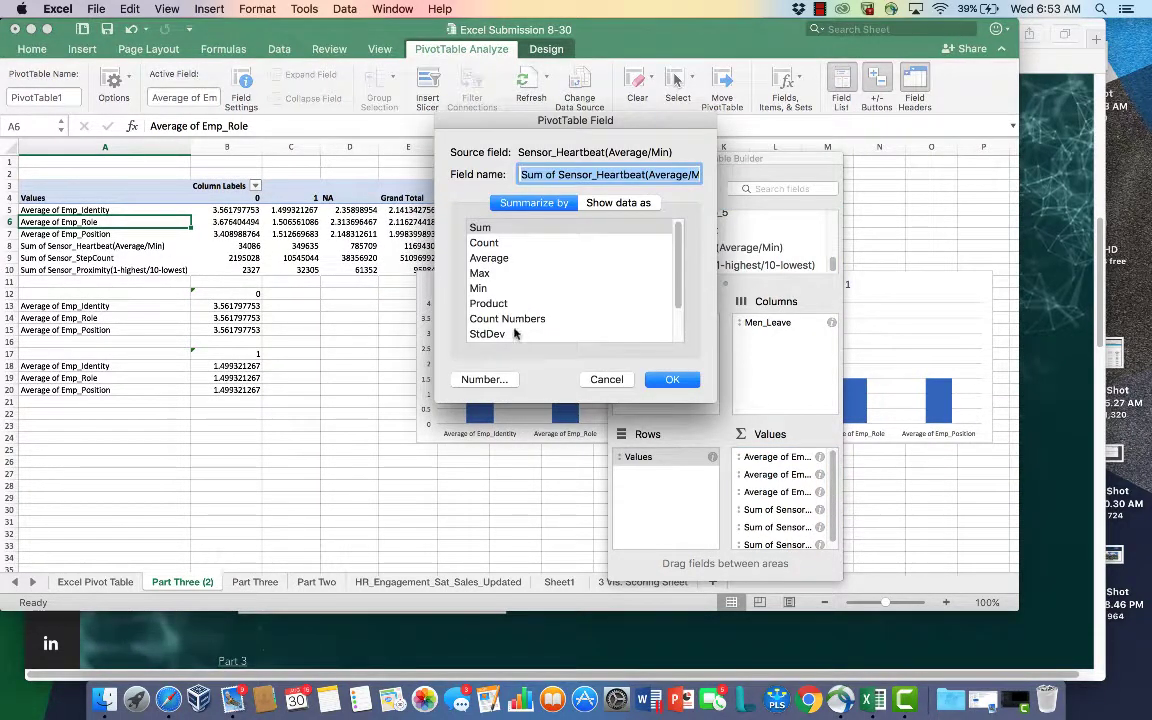
pyautogui.click(495, 258)
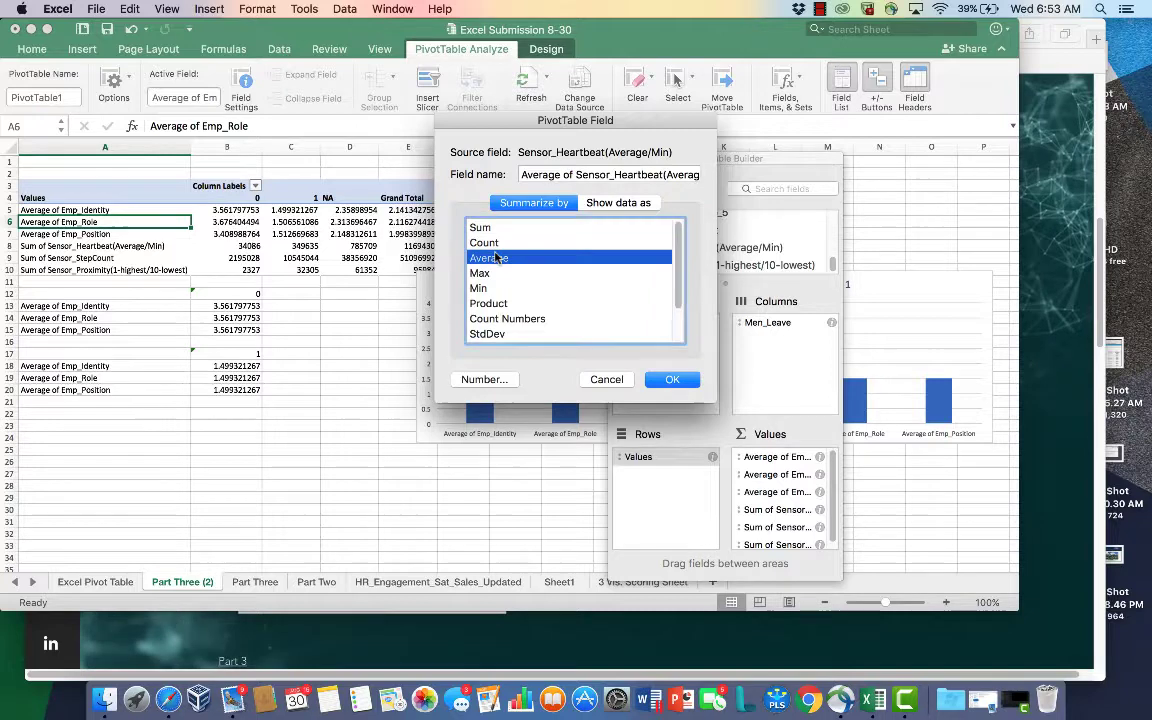
pyautogui.click(670, 379)
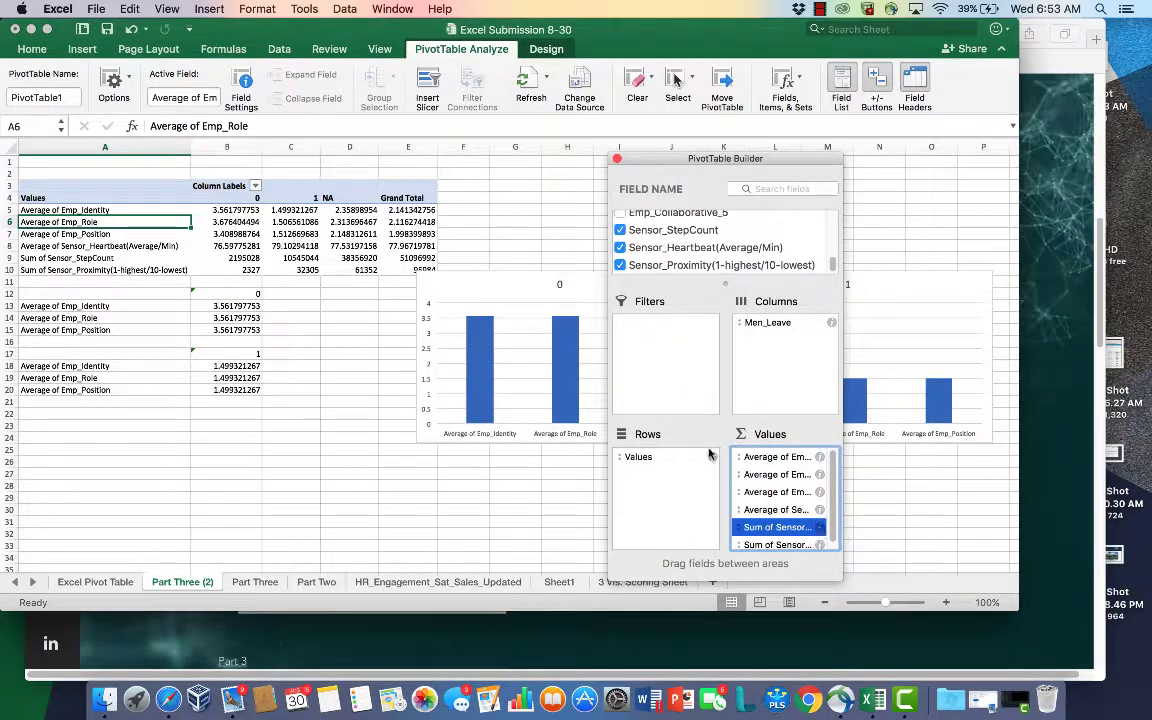
# Step: Summarize the Sensor_StepCount value field by Average
pyautogui.click(768, 509)
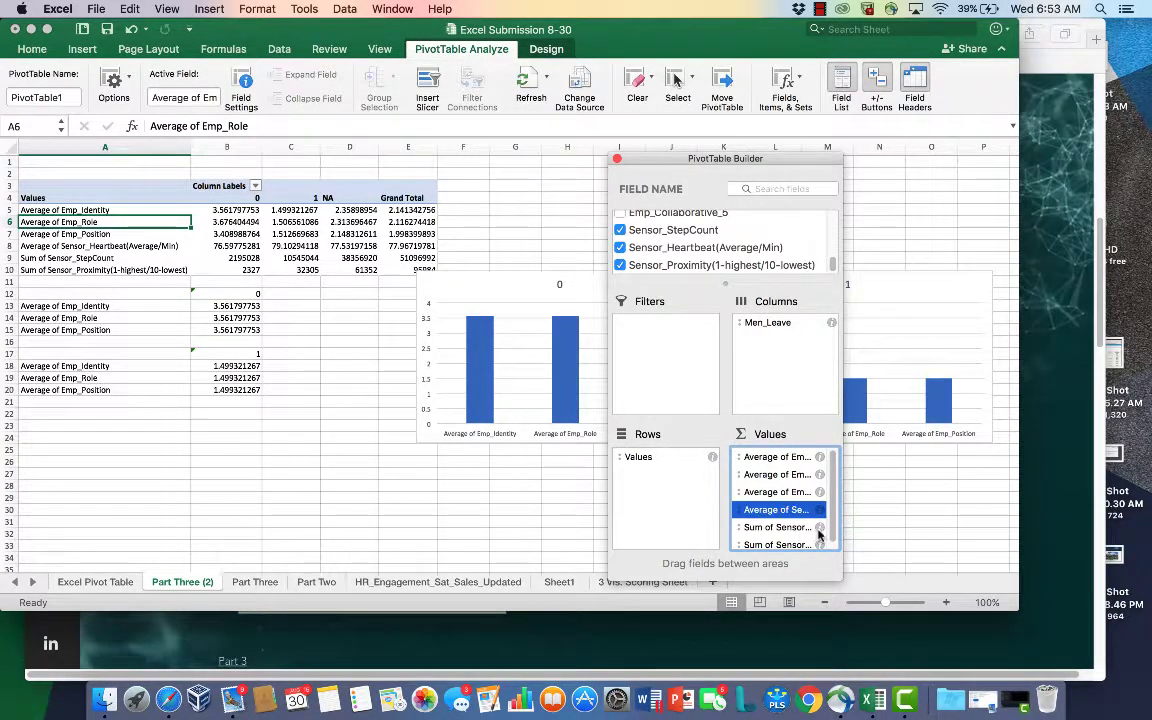
pyautogui.click(818, 530)
pyautogui.click(797, 509)
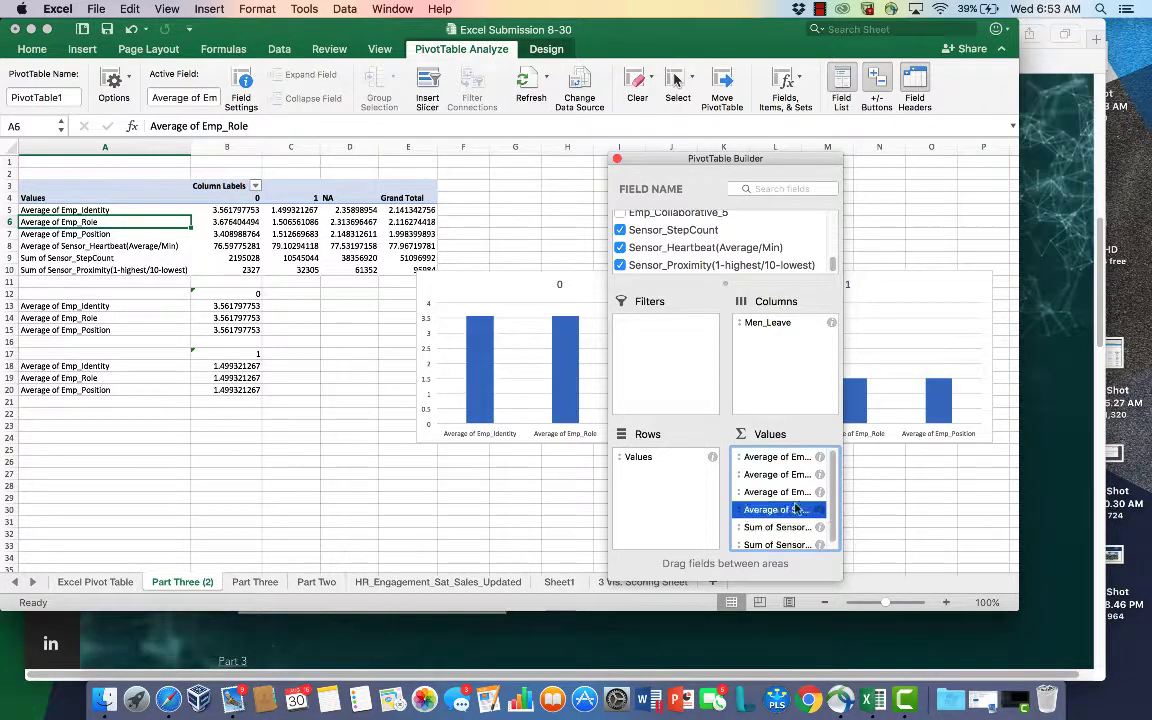
pyautogui.click(819, 527)
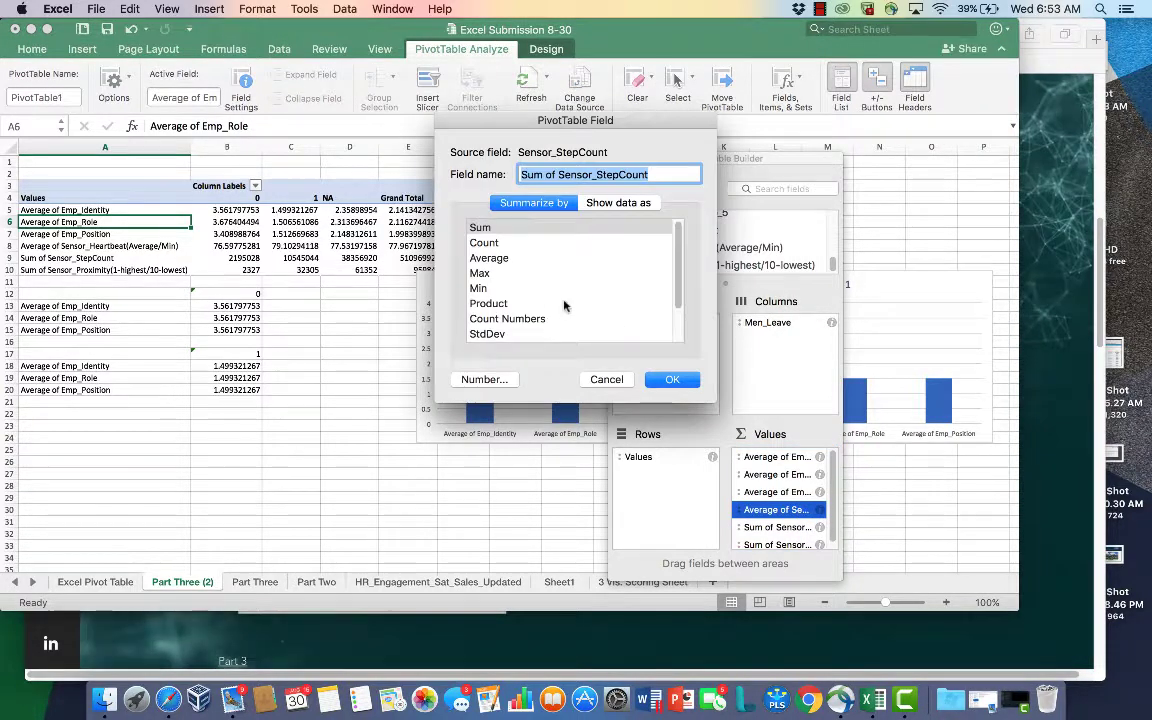
pyautogui.click(503, 259)
pyautogui.click(672, 379)
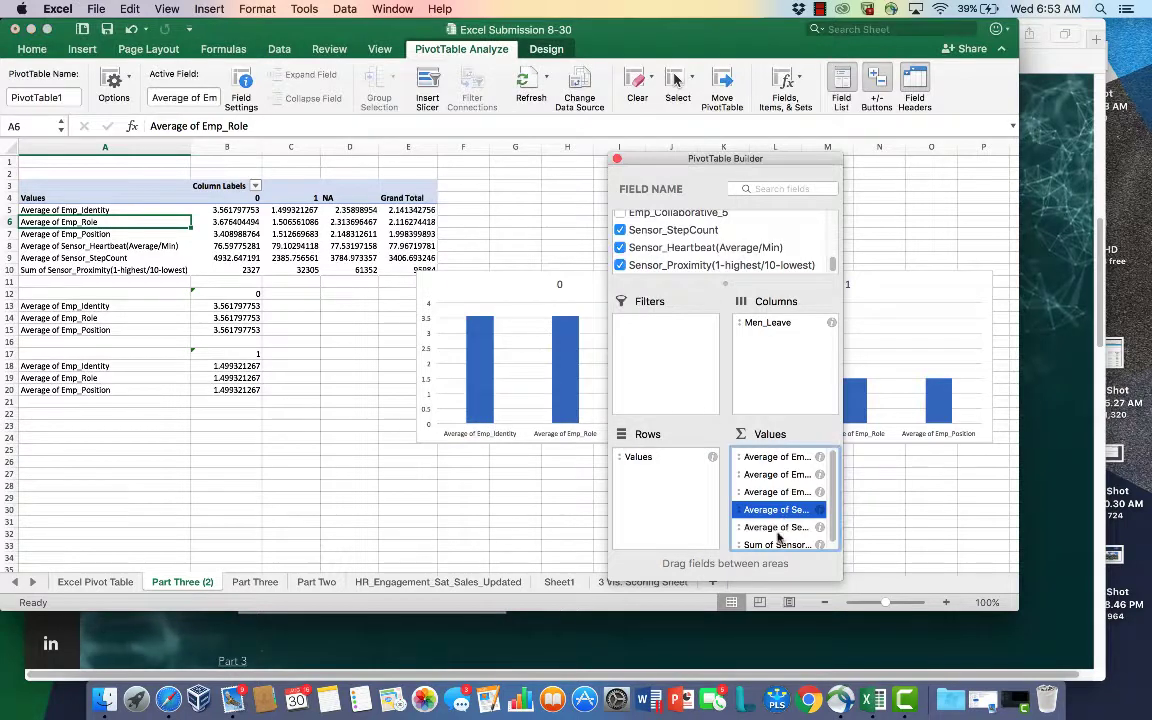
# Step: Summarize the Sensor_Proximity(1-highest/10-lowest) value field by Average
pyautogui.click(819, 545)
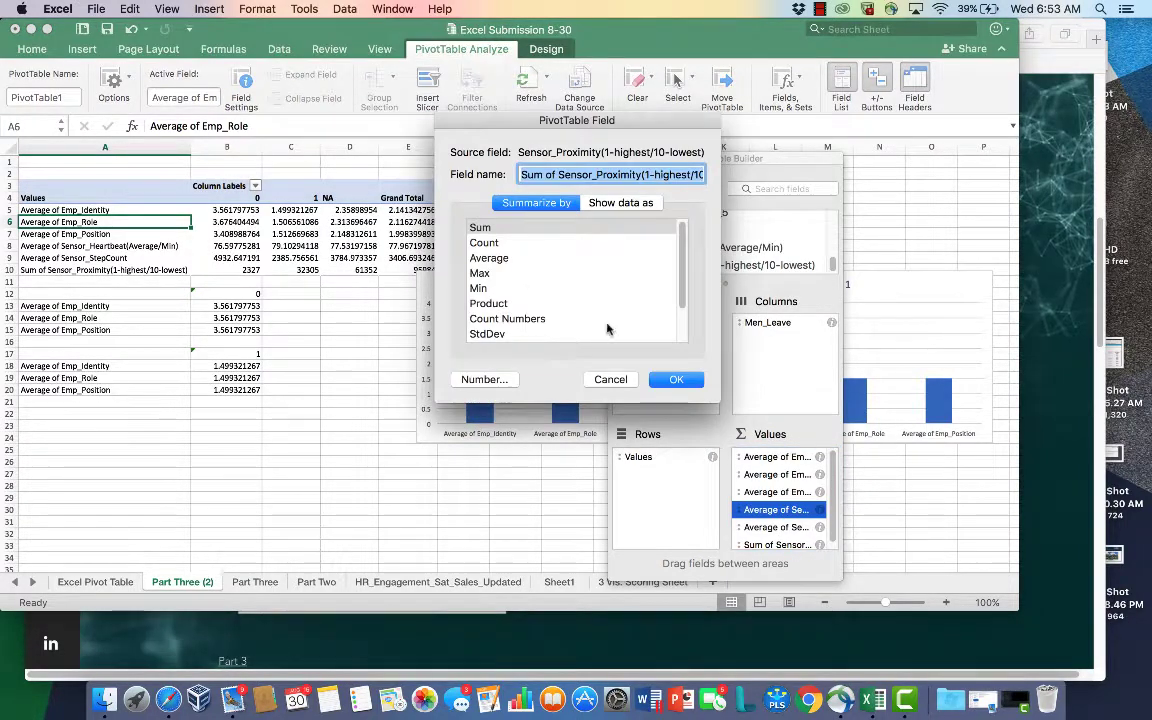
pyautogui.click(504, 259)
pyautogui.click(676, 379)
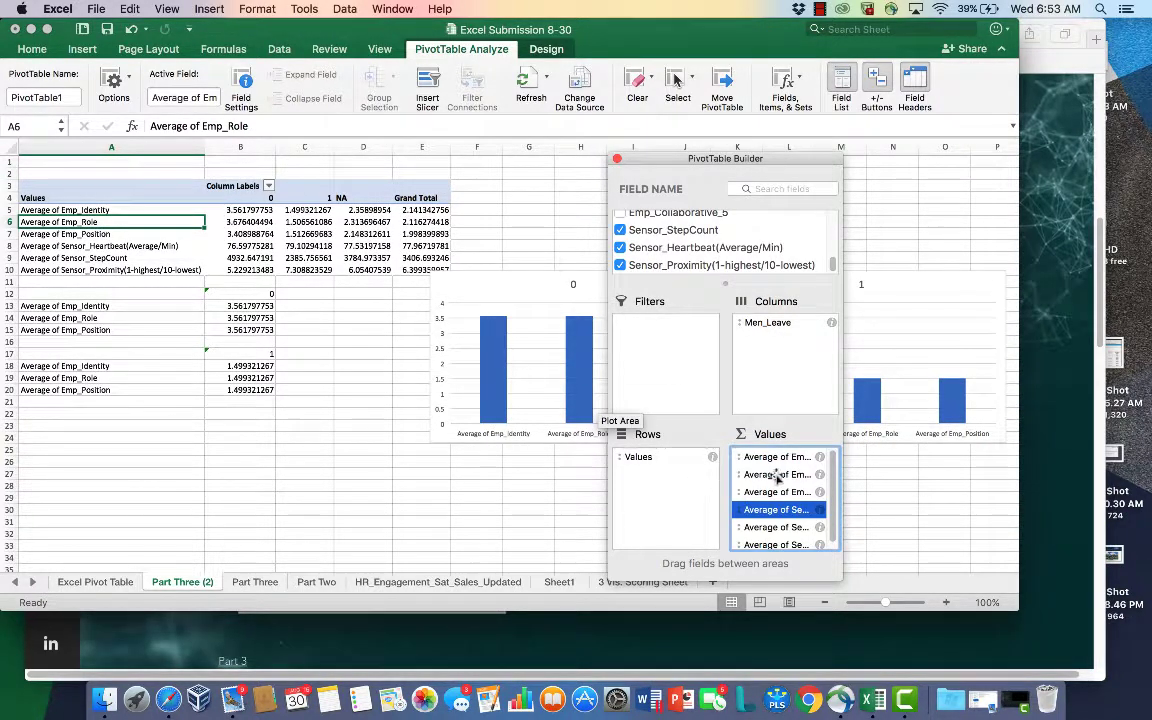
# Step: Remove the Emp_Identity, Emp_Role and Emp_Position averages from the pivot table's values and close the PivotTable Builder
pyautogui.moveTo(752, 462); pyautogui.dragTo(705, 258)
pyautogui.moveTo(772, 464); pyautogui.dragTo(709, 260)
pyautogui.moveTo(785, 463); pyautogui.dragTo(728, 230)
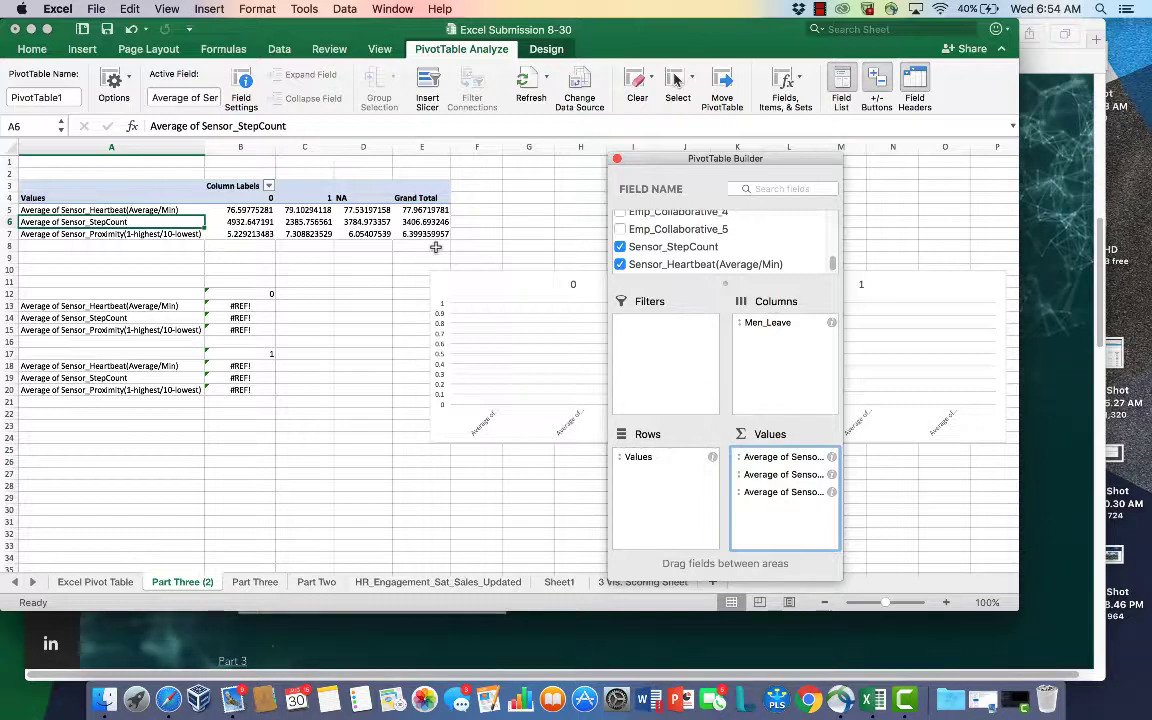
pyautogui.click(617, 160)
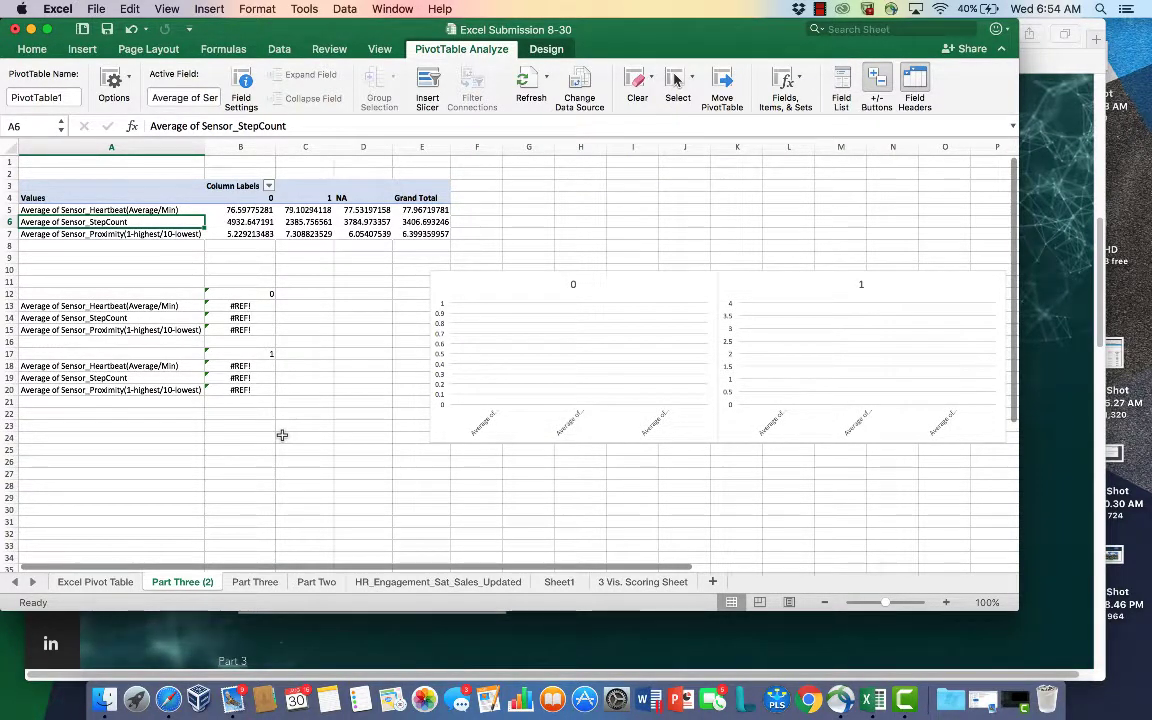
# Step: Inspect the formulas in cells A13, A15 and B13 of the summary table below the pivot table
pyautogui.click(75, 311)
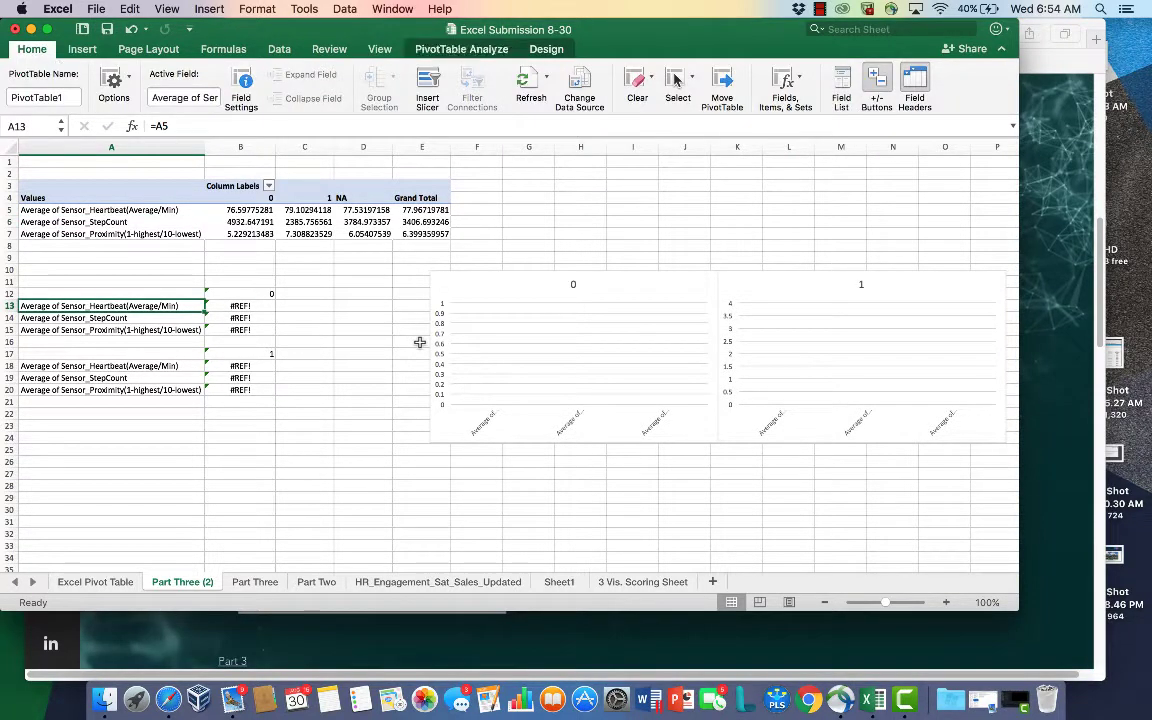
pyautogui.click(121, 329)
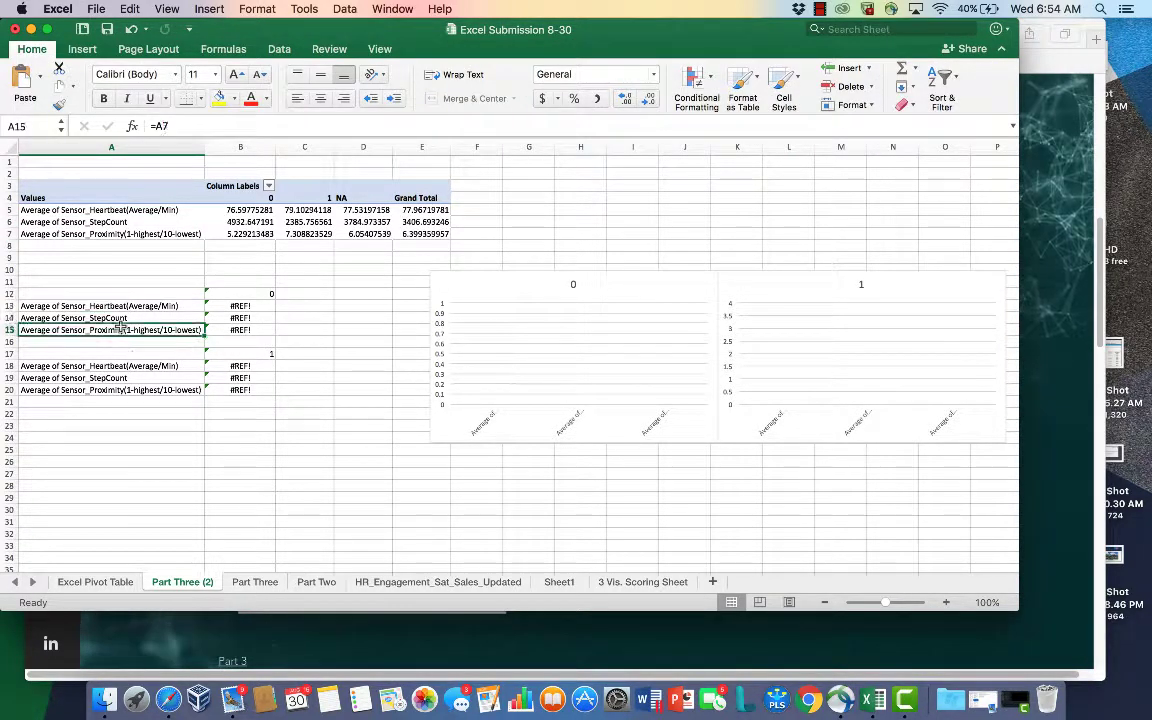
pyautogui.click(240, 306)
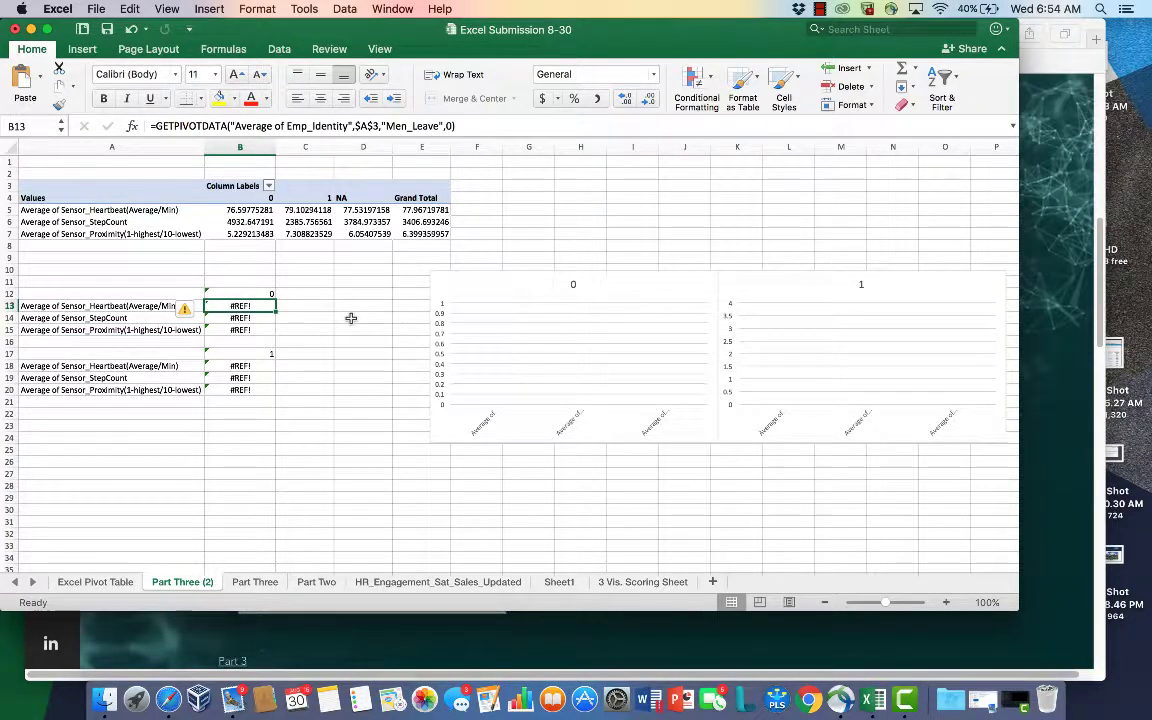
# Step: Set B12 to reference the pivot table's first Men_Leave column header with the formula =B4
pyautogui.press('Up')
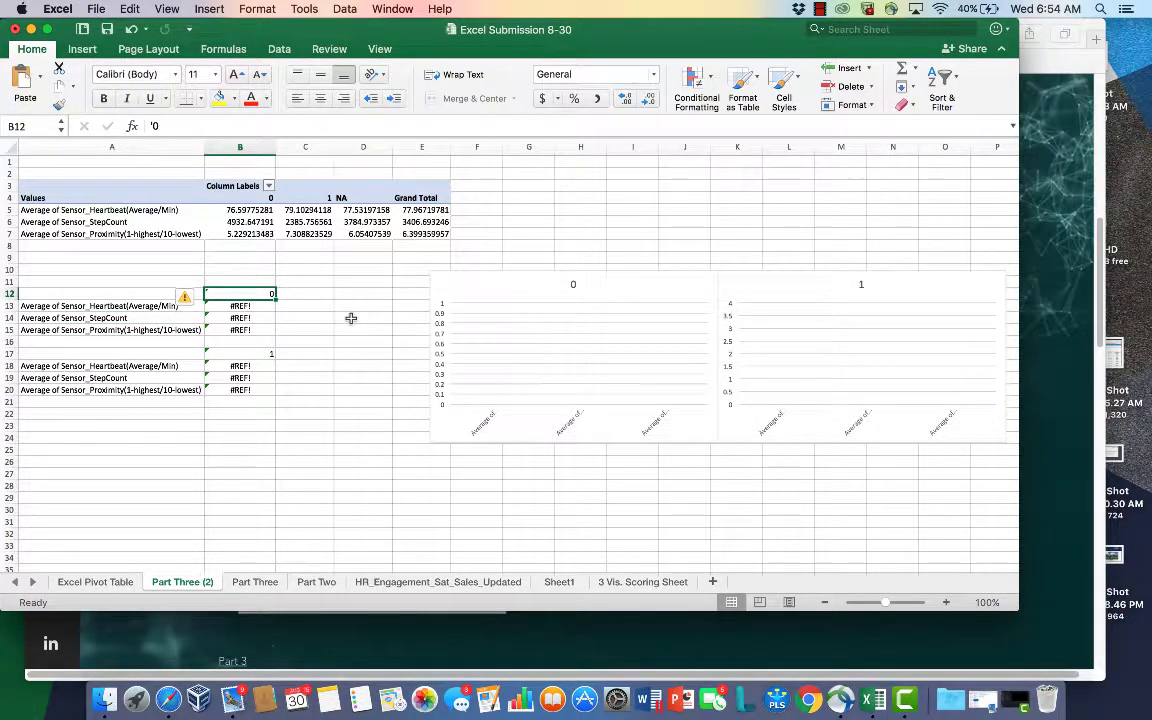
pyautogui.write('=')
pyautogui.press('Up')
pyautogui.press('Up')
pyautogui.press('Up')
pyautogui.press('Up')
pyautogui.press('Up')
pyautogui.press('Up')
pyautogui.press('Up')
pyautogui.press('Up')
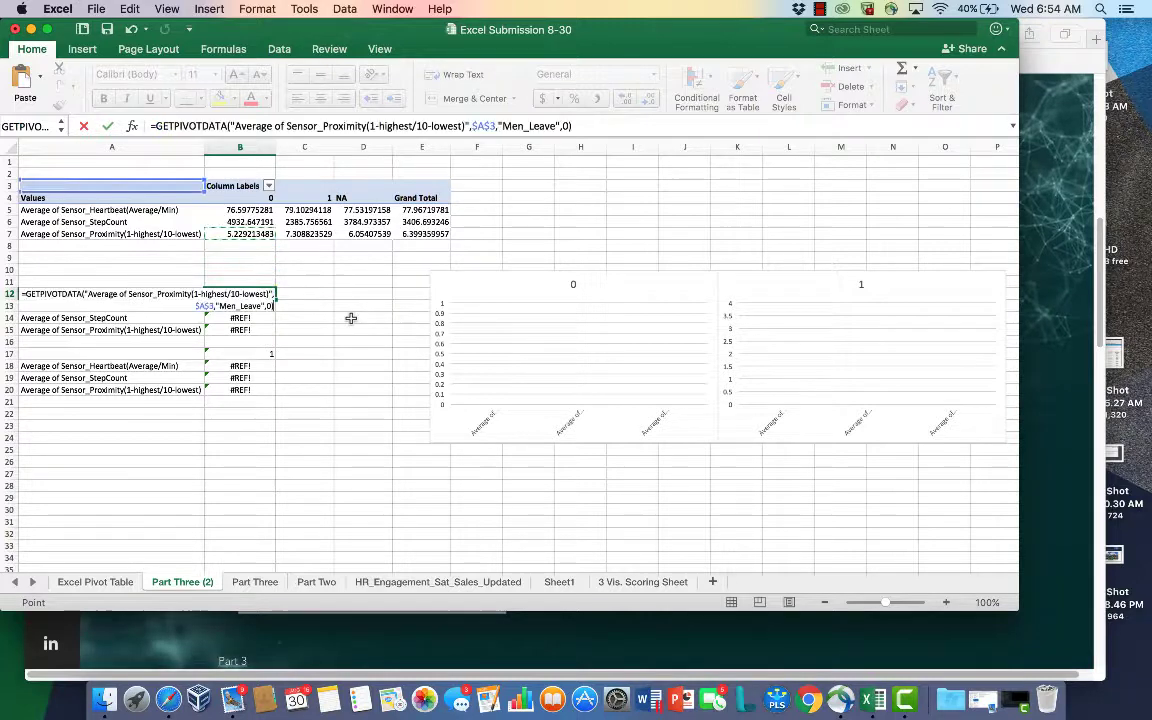
pyautogui.press('Return')
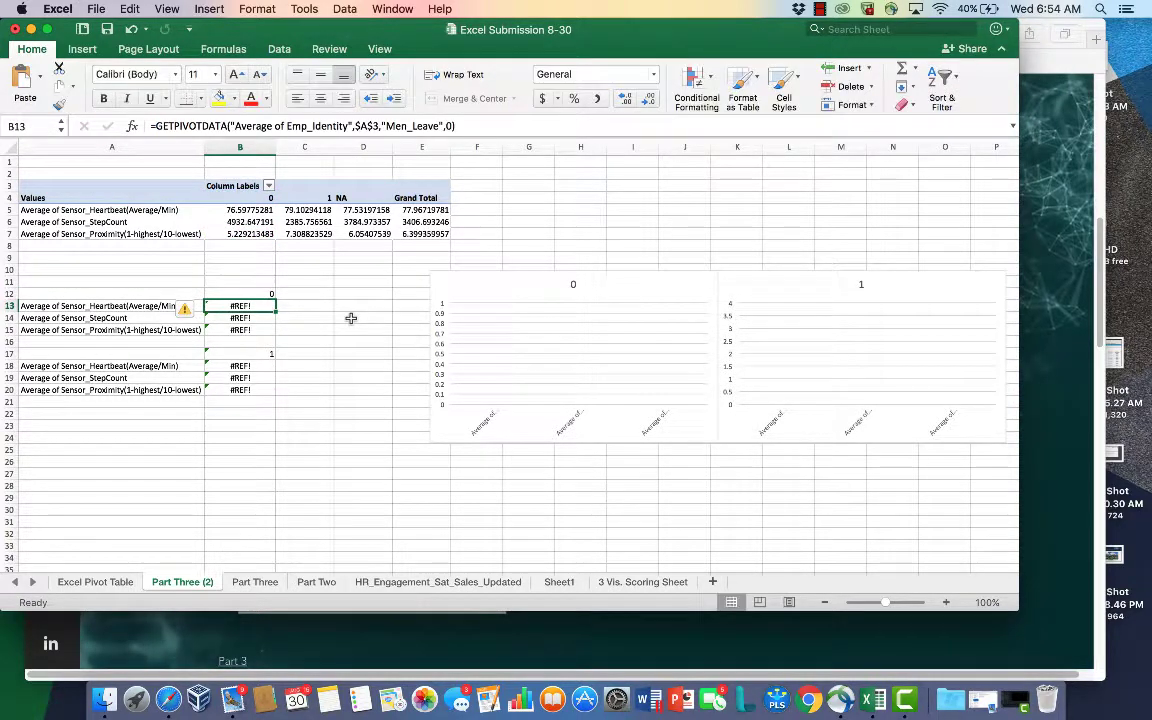
# Step: Copy the header reference formula from B12 into C12
pyautogui.press('Up')
pyautogui.press('super+c')
pyautogui.press('Right')
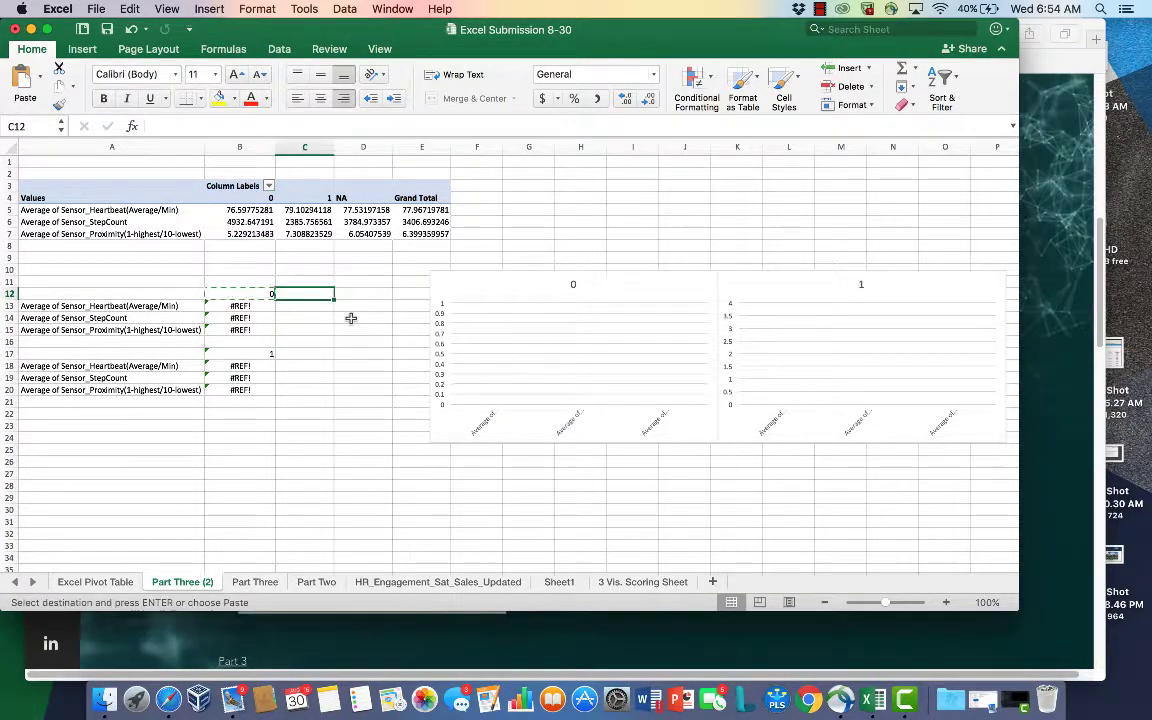
pyautogui.press('Return')
# Step: Fill the B12 formula across B12:C15 to replace the broken references in the first summary table
pyautogui.press('Left')
pyautogui.press('super+c')
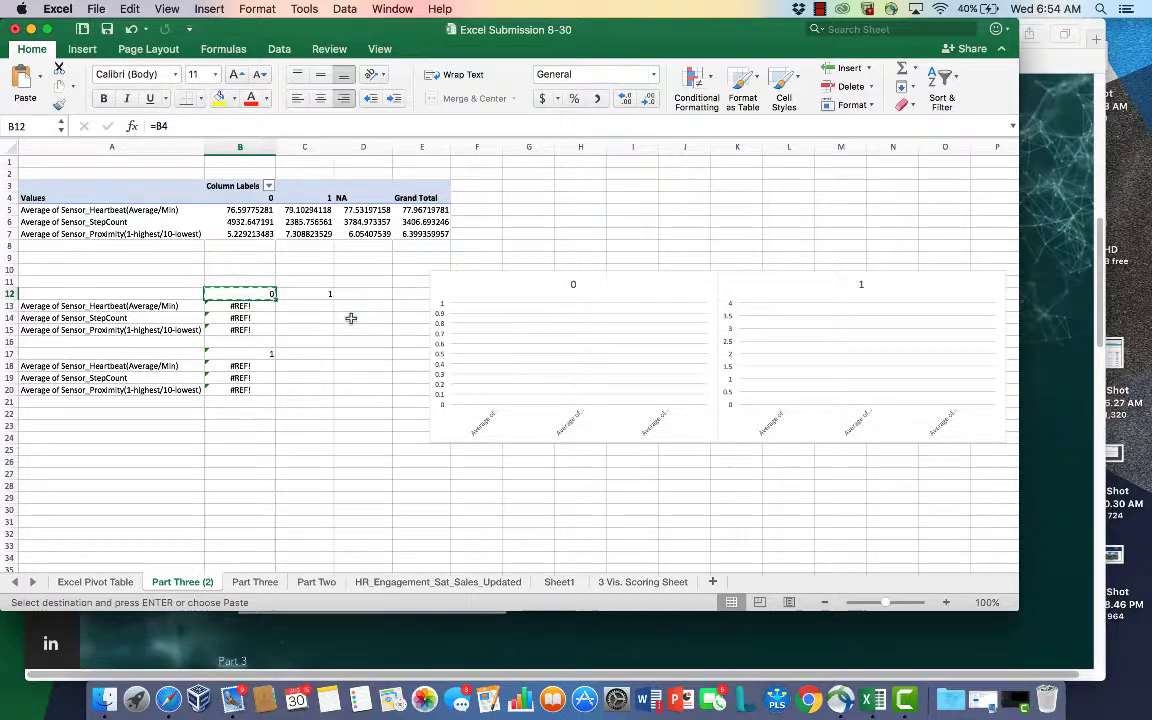
pyautogui.hotkey('shift', 'Down')
pyautogui.hotkey('shift', 'Down')
pyautogui.hotkey('shift', 'Down')
pyautogui.hotkey('shift', 'Right')
pyautogui.press('Return')
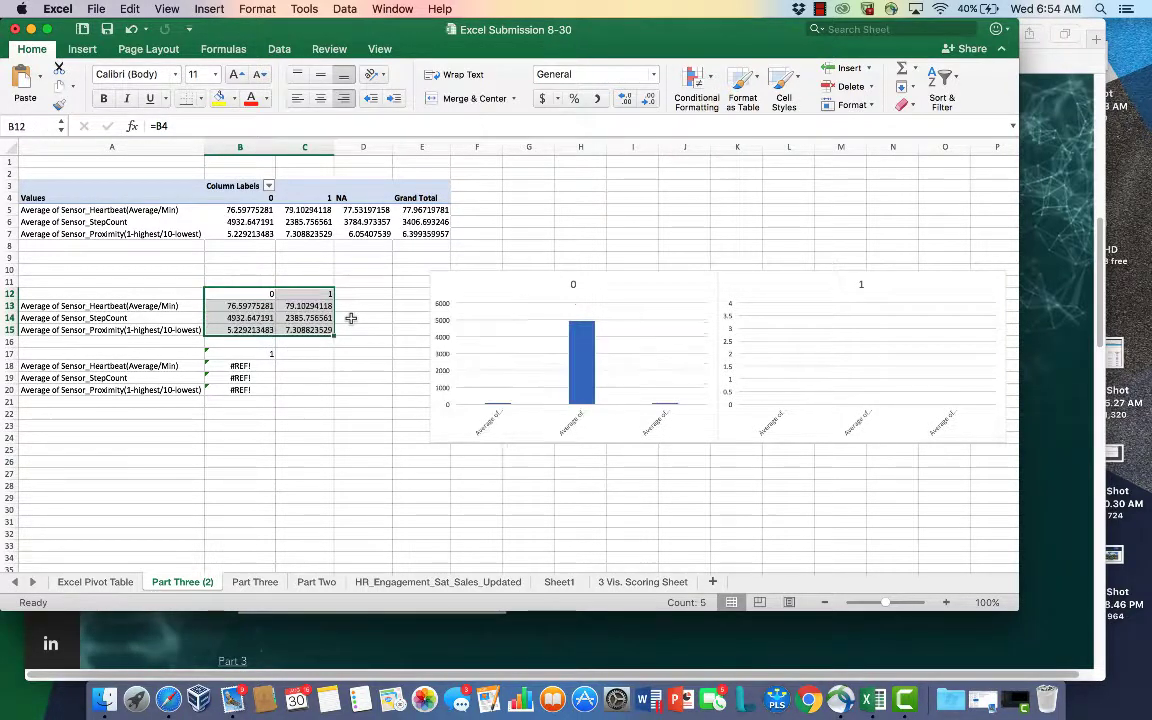
# Step: Try to copy the proximity row formulas in B15:C15 into B17:C20 of the second summary table
pyautogui.press('Down')
pyautogui.press('Down')
pyautogui.press('Down')
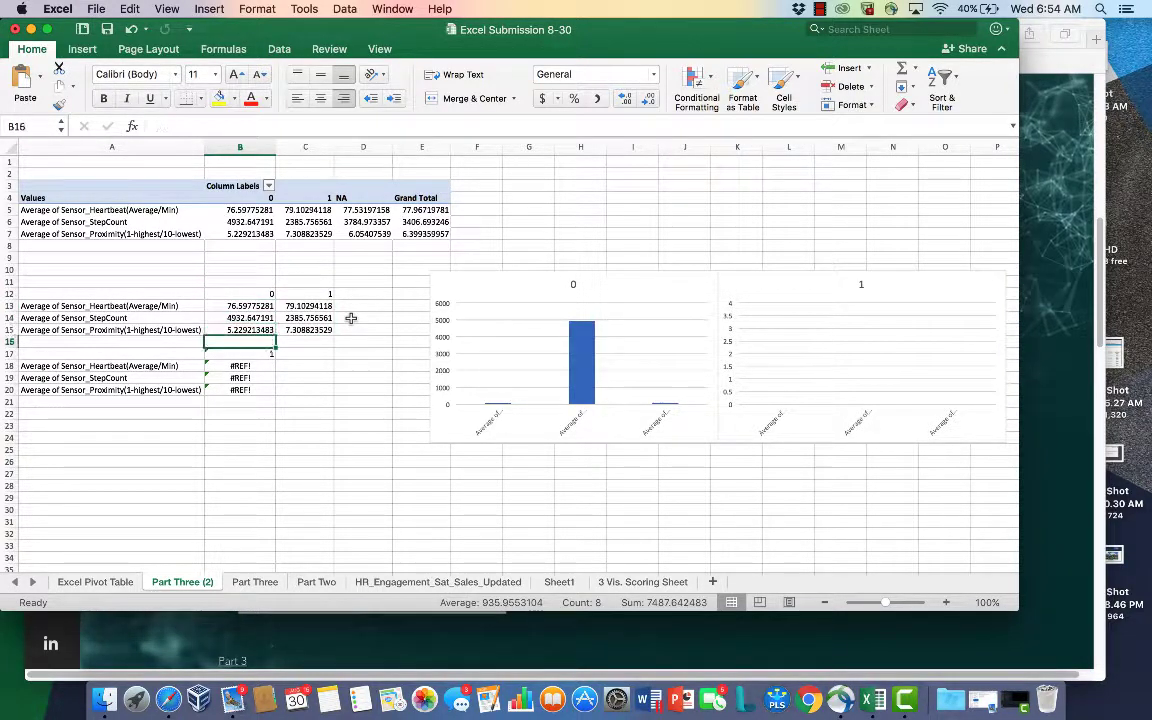
pyautogui.hotkey('shift', 'Up')
pyautogui.hotkey('shift', 'Up')
pyautogui.hotkey('shift', 'Up')
pyautogui.hotkey('shift', 'Right')
pyautogui.press('super+c')
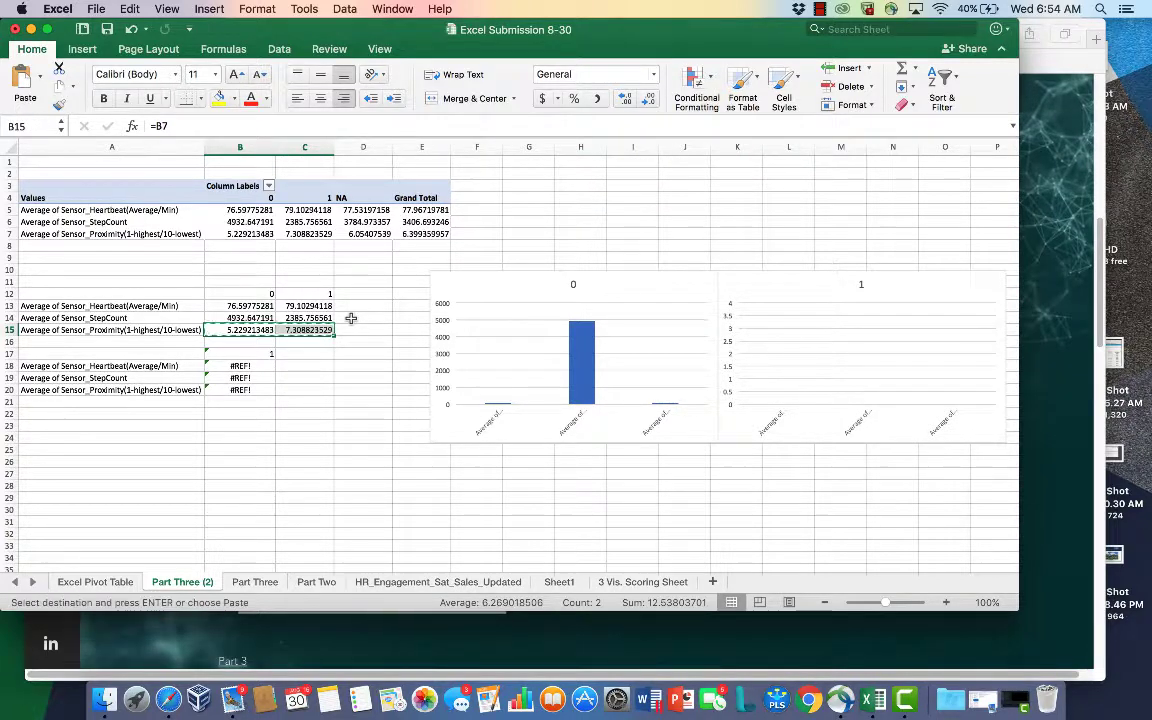
pyautogui.press('Down')
pyautogui.press('Down')
pyautogui.hotkey('shift', 'Down')
pyautogui.hotkey('shift', 'Down')
pyautogui.hotkey('shift', 'Down')
pyautogui.press('Return')
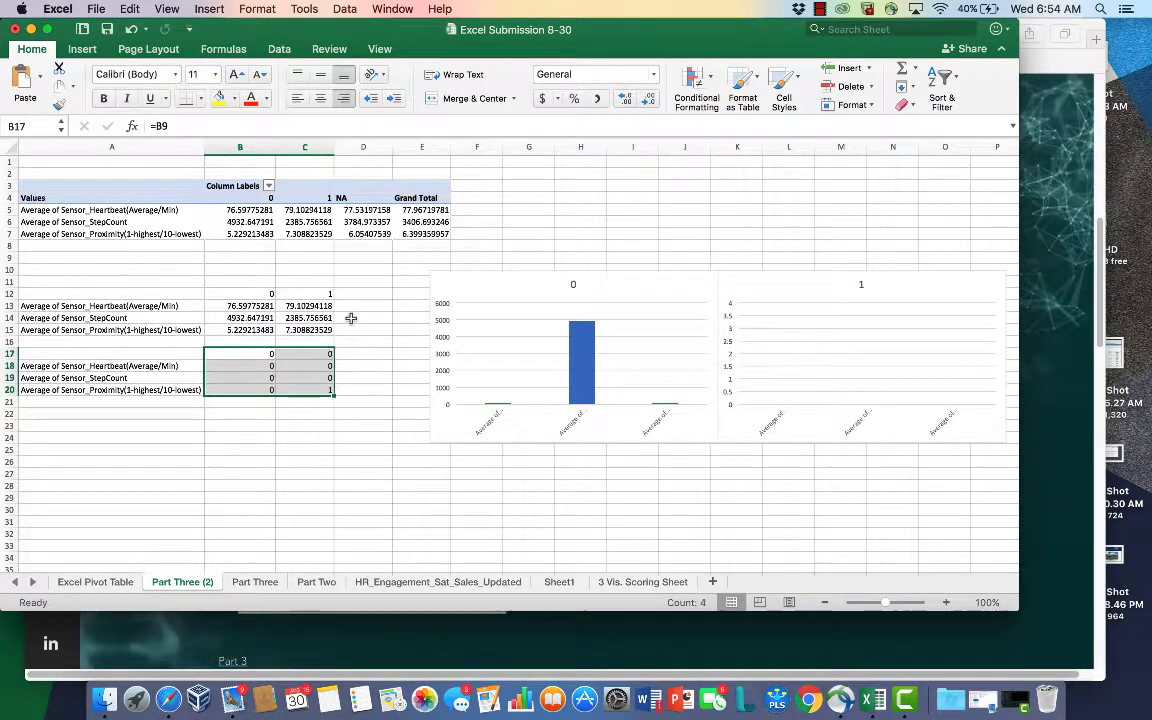
pyautogui.press('Return')
pyautogui.press('Up')
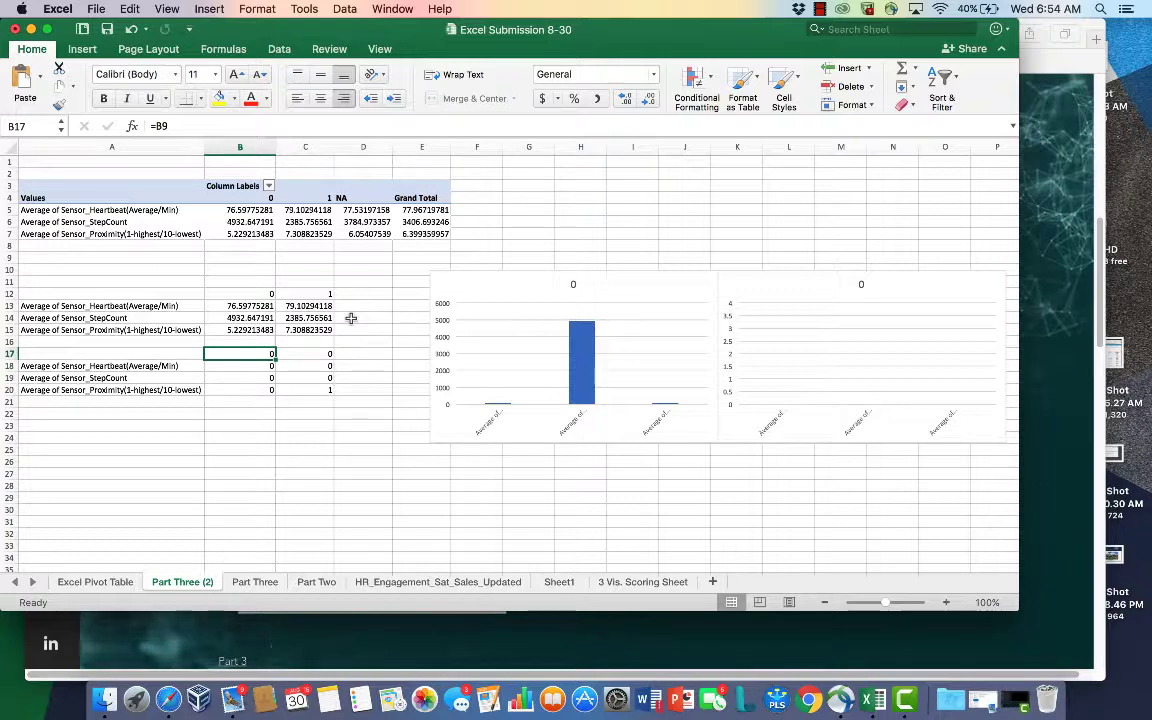
# Step: Set B17 to reference the pivot table's first Men_Leave column header with the formula =B4
pyautogui.write('=')
pyautogui.press('Up')
pyautogui.press('Up')
pyautogui.press('Up')
pyautogui.press('Up')
pyautogui.press('Up')
pyautogui.press('Up')
pyautogui.press('Up')
pyautogui.press('Up')
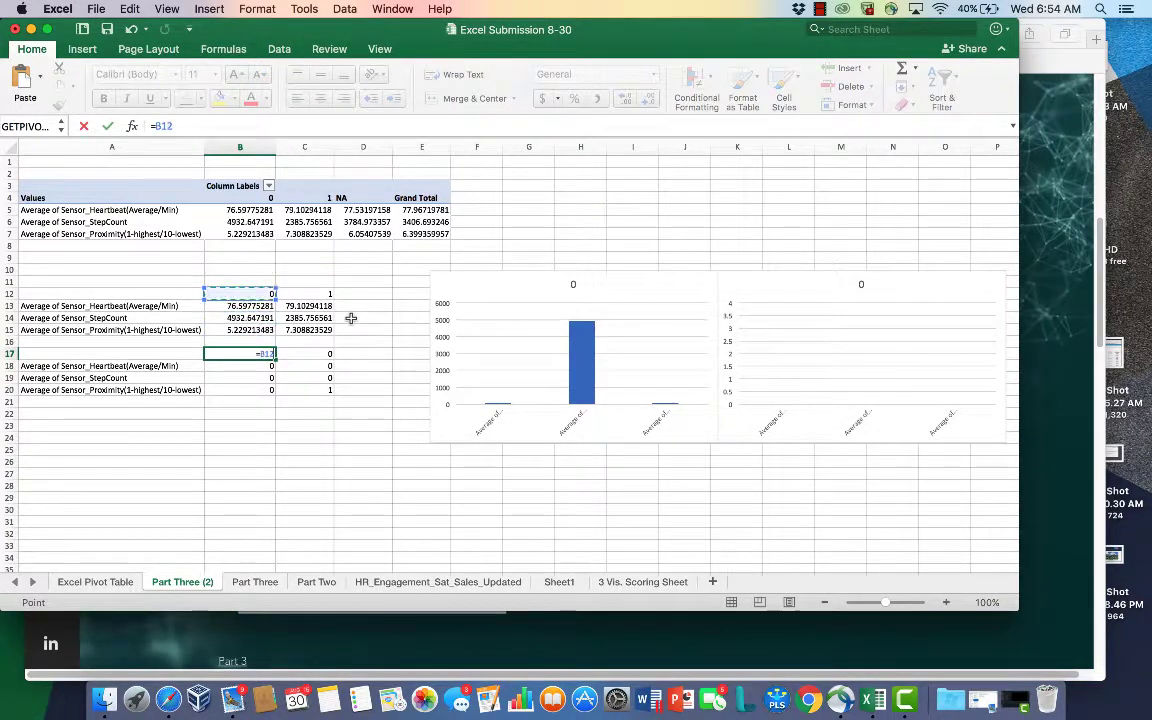
pyautogui.press('Up')
pyautogui.press('Up')
pyautogui.press('Up')
pyautogui.press('Up')
pyautogui.press('Up')
pyautogui.press('Return')
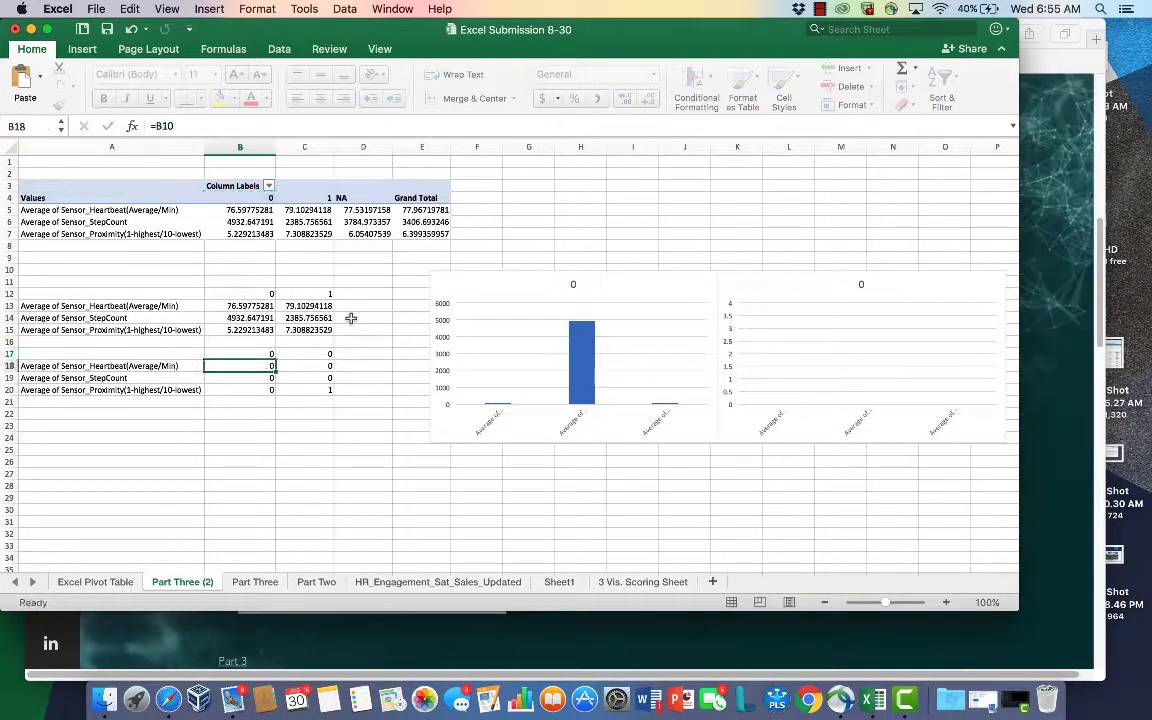
# Step: Copy the header reference formula from B17 into C17
pyautogui.press('Up')
pyautogui.press('super+c')
pyautogui.press('Right')
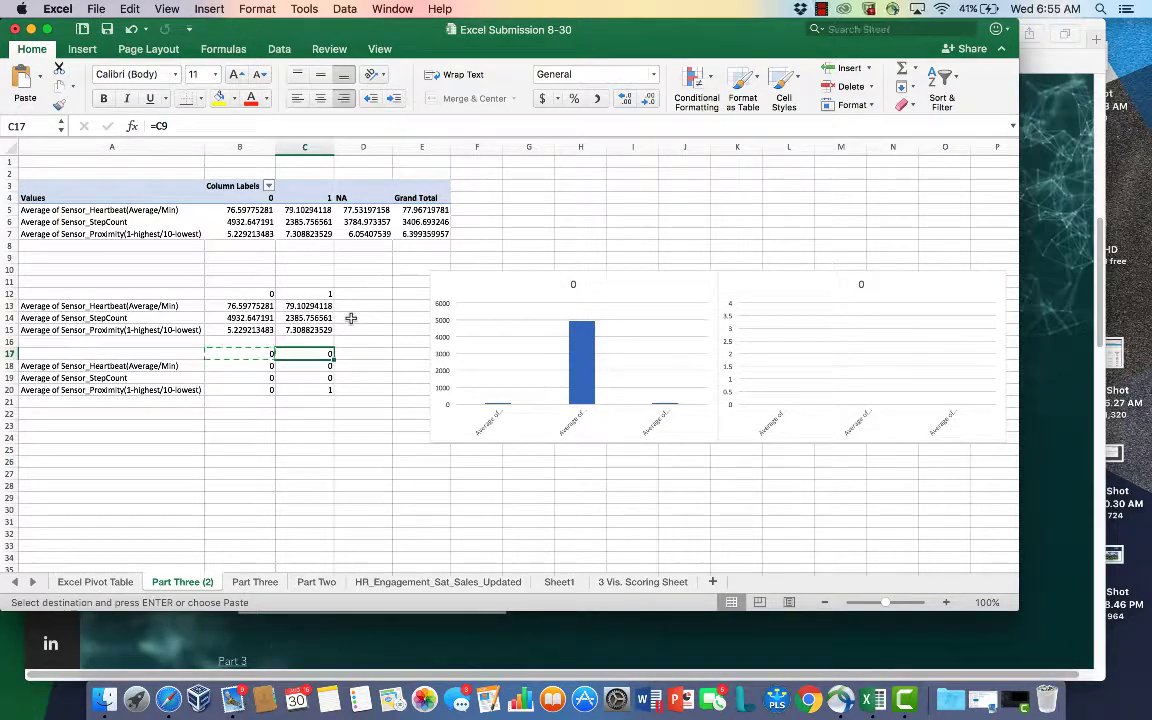
pyautogui.press('Return')
pyautogui.press('Left')
# Step: Fill the B17:C17 formulas down through row 20 of the second summary table
pyautogui.hotkey('shift', 'Right')
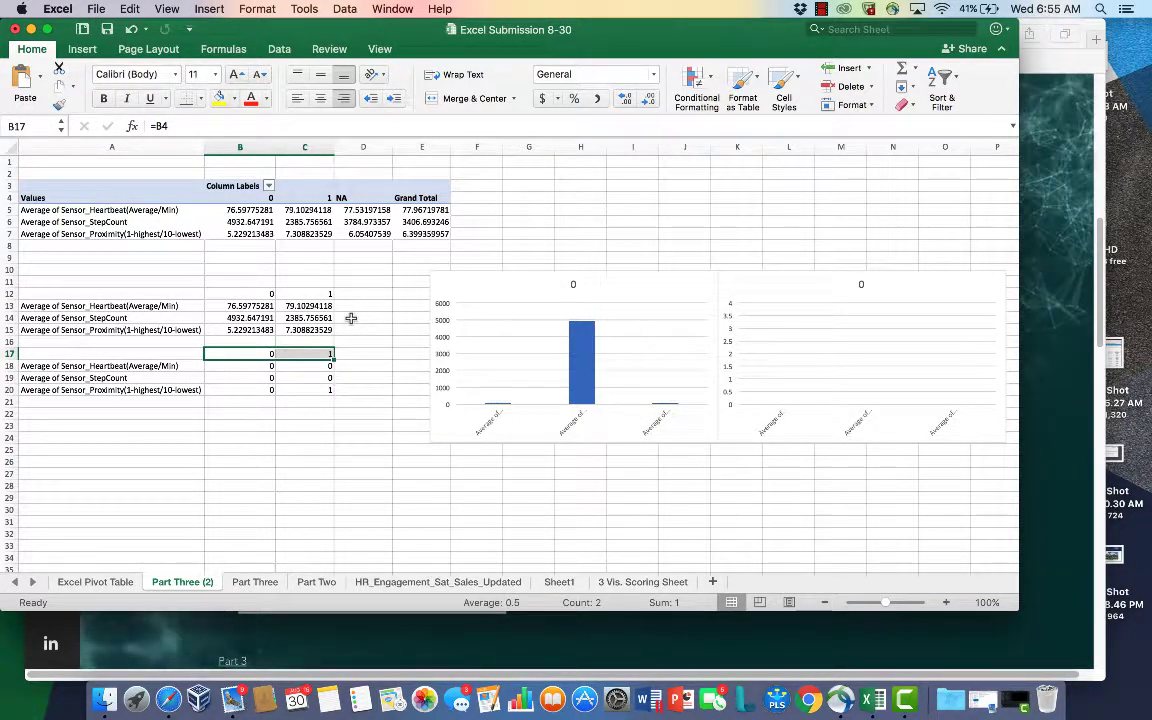
pyautogui.press('super+c')
pyautogui.hotkey('shift', 'Down')
pyautogui.hotkey('shift', 'Down')
pyautogui.hotkey('shift', 'Down')
pyautogui.press('Return')
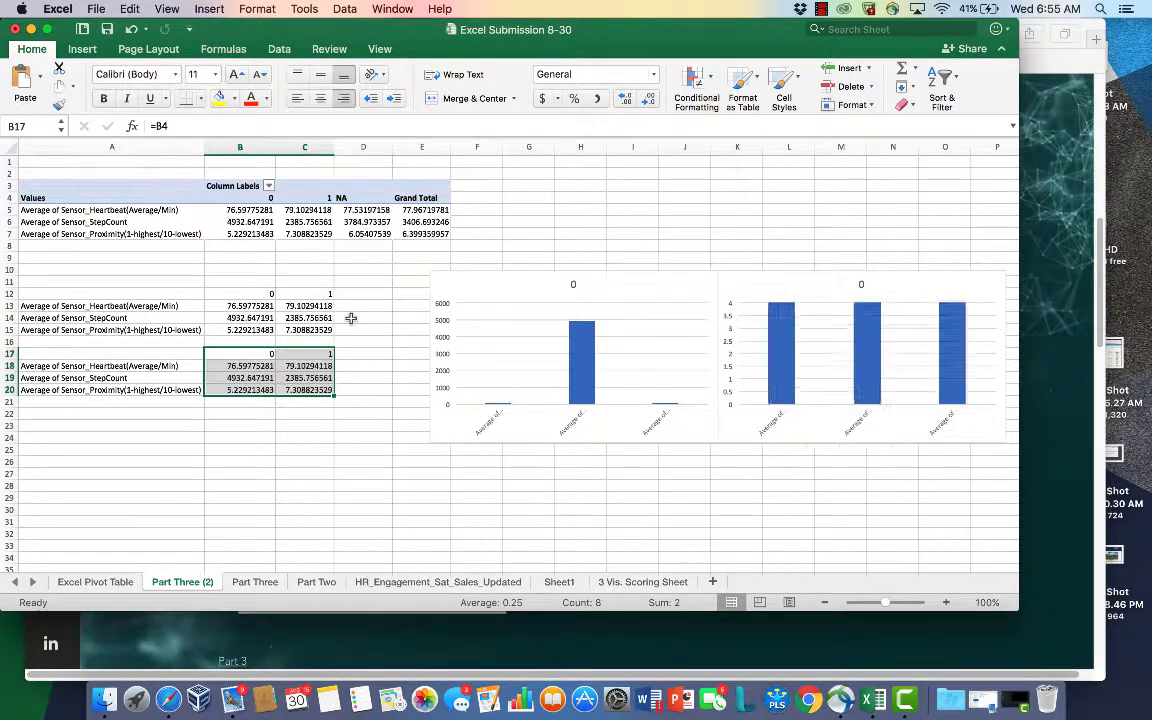
pyautogui.press('Down')
pyautogui.press('Down')
pyautogui.press('Down')
pyautogui.press('Down')
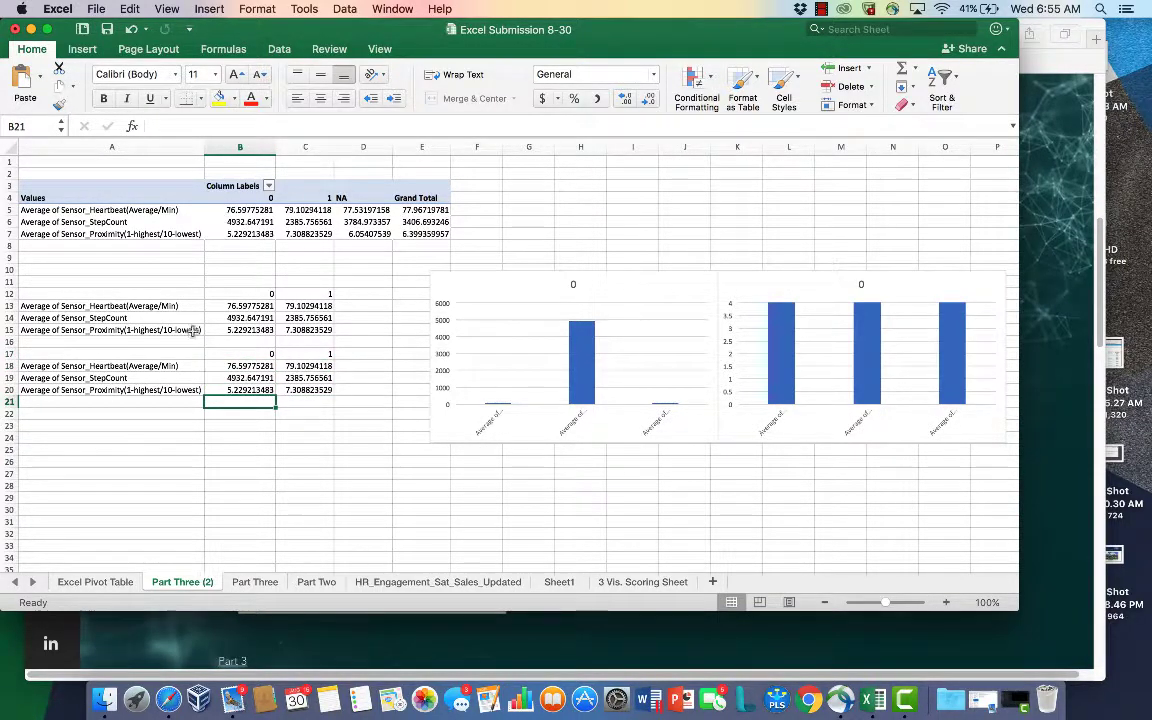
# Step: Delete both column charts and clear the step count and proximity rows A14:C15 from the first summary table
pyautogui.click(603, 286)
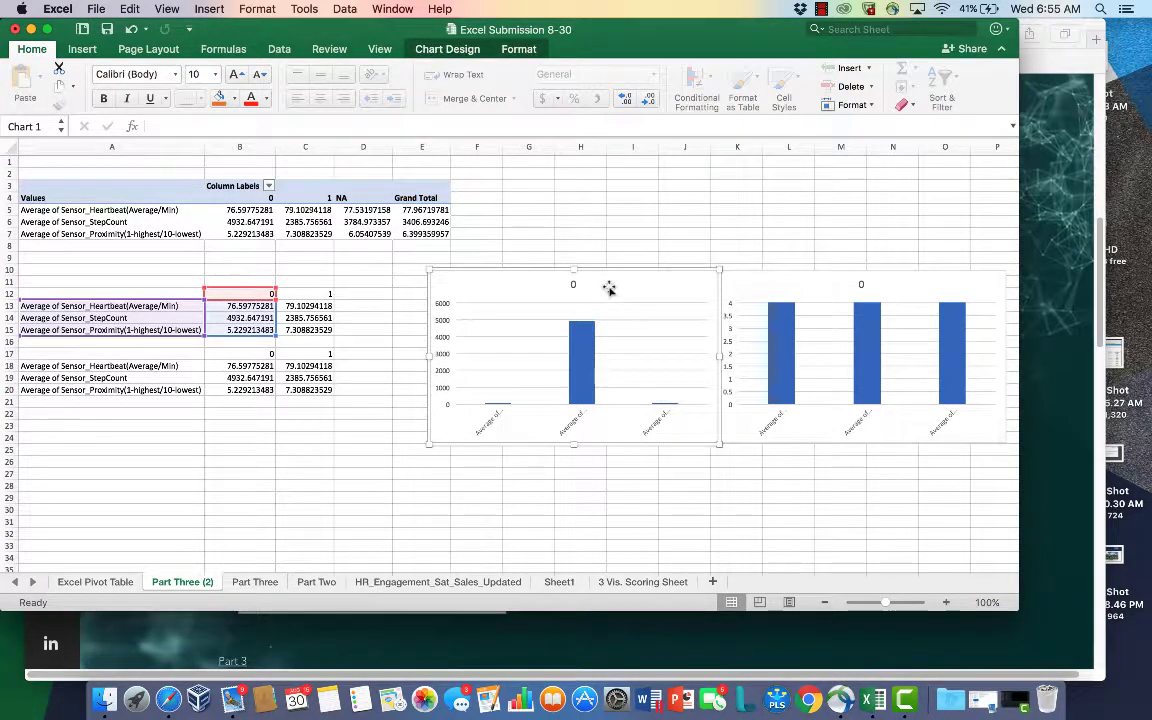
pyautogui.press('Delete')
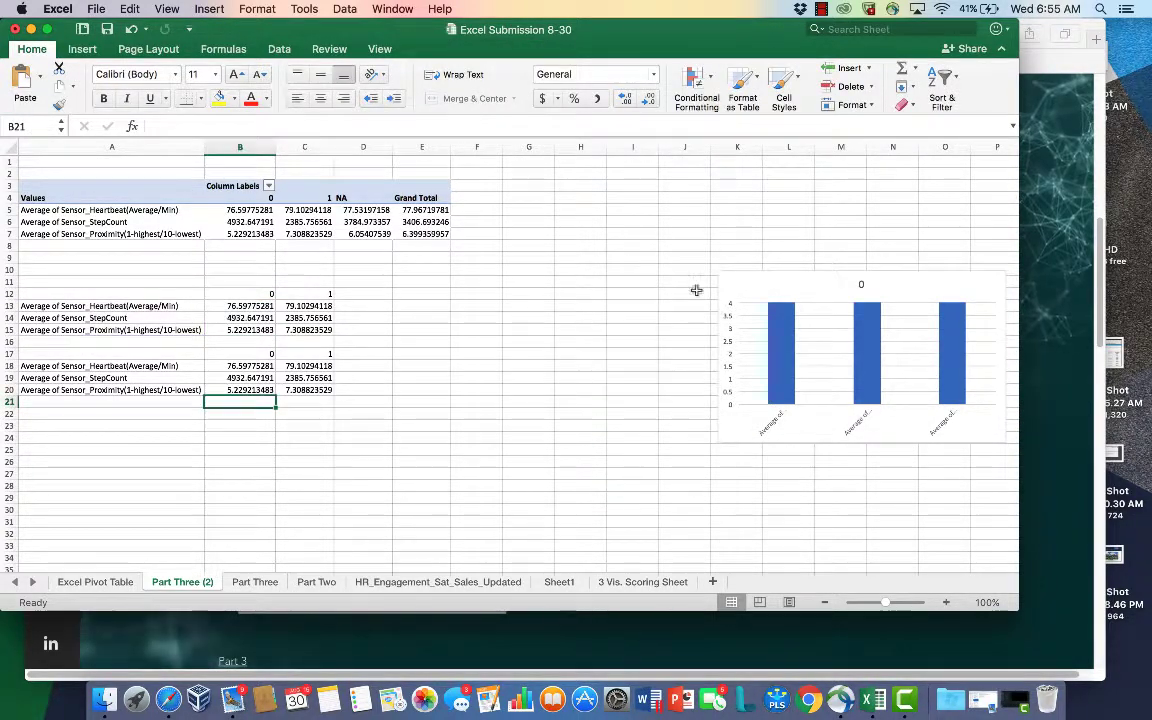
pyautogui.click(794, 268)
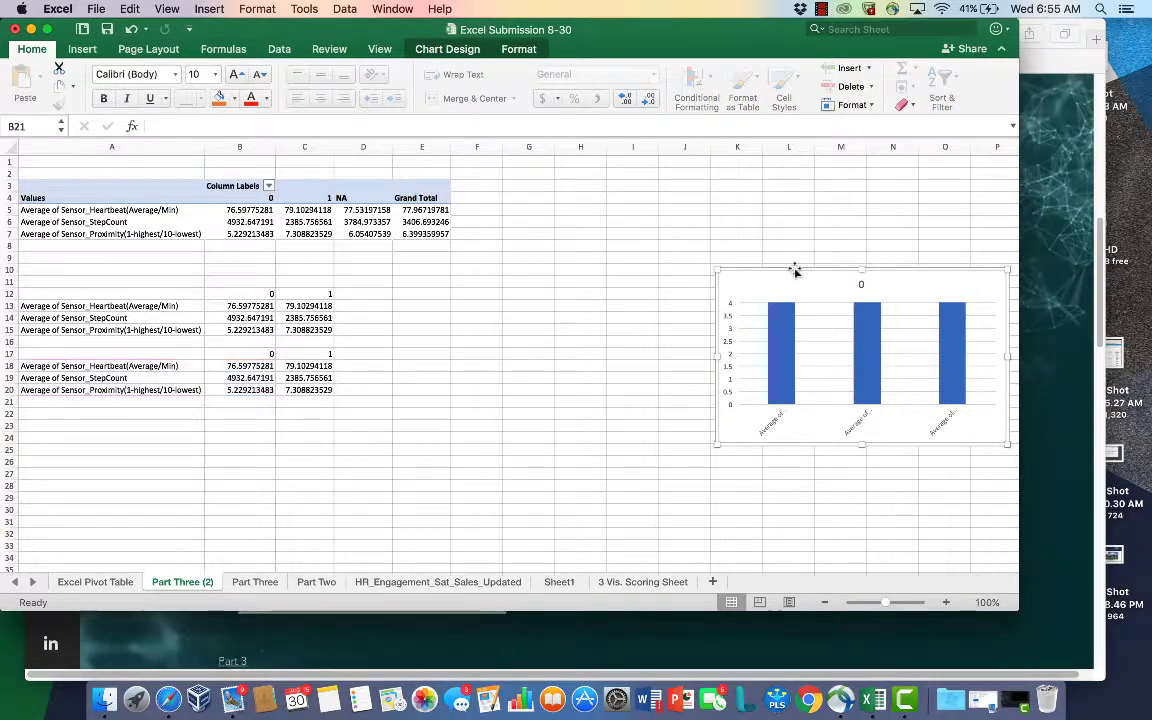
pyautogui.press('Delete')
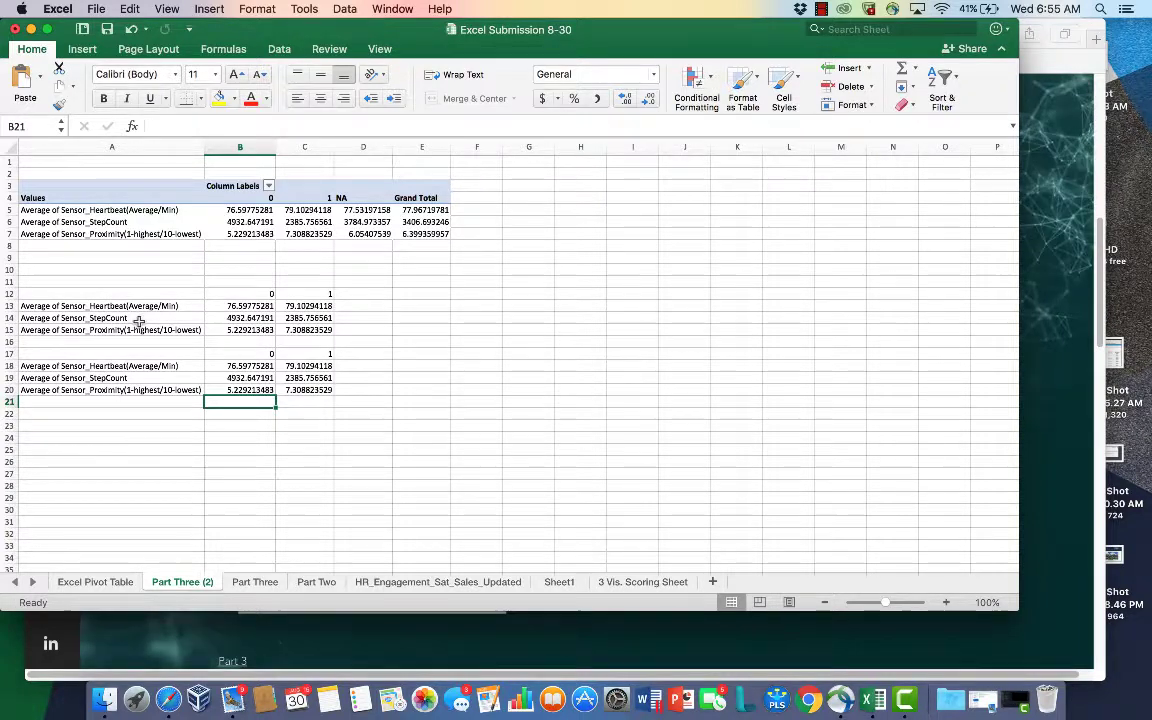
pyautogui.moveTo(139, 320); pyautogui.dragTo(315, 330)
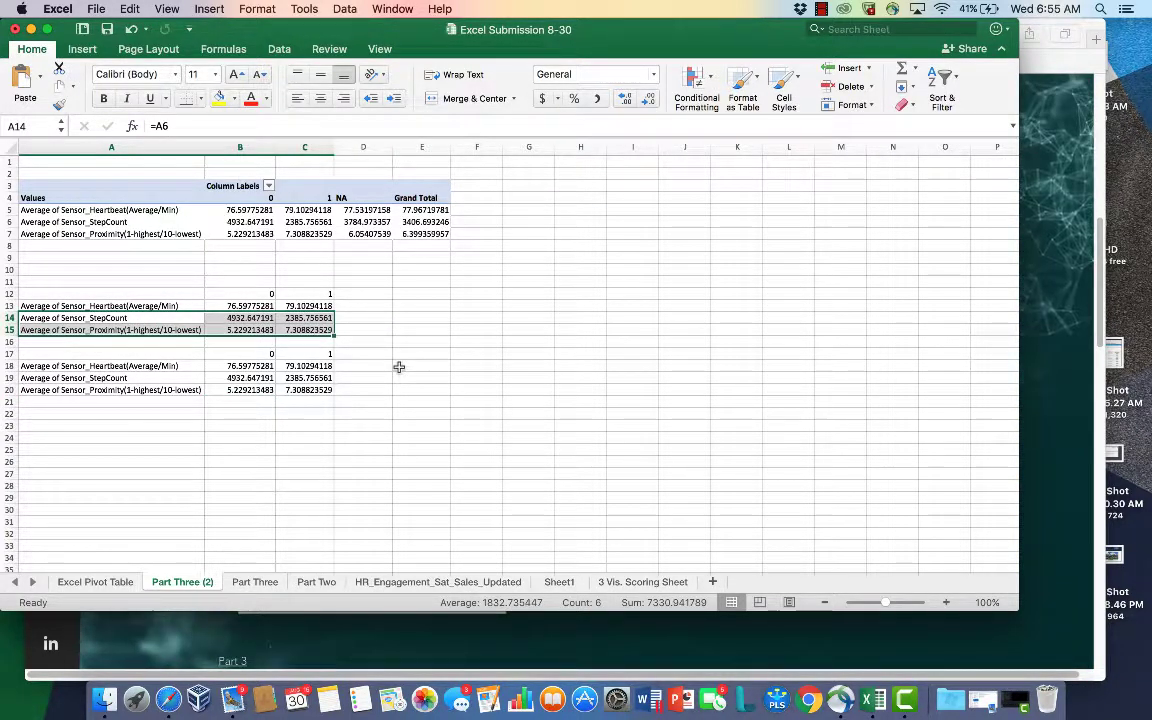
pyautogui.press('Delete')
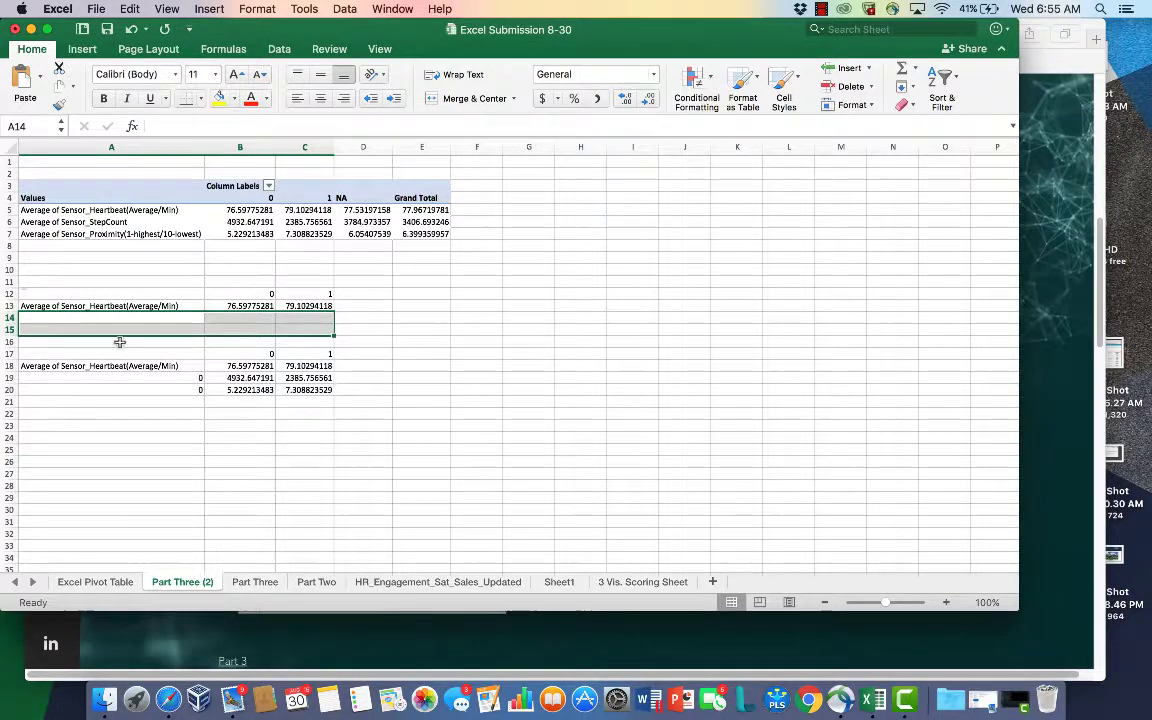
# Step: Set A18 to reference the pivot table's Average of Sensor_StepCount label in A6
pyautogui.click(121, 378)
pyautogui.click(126, 366)
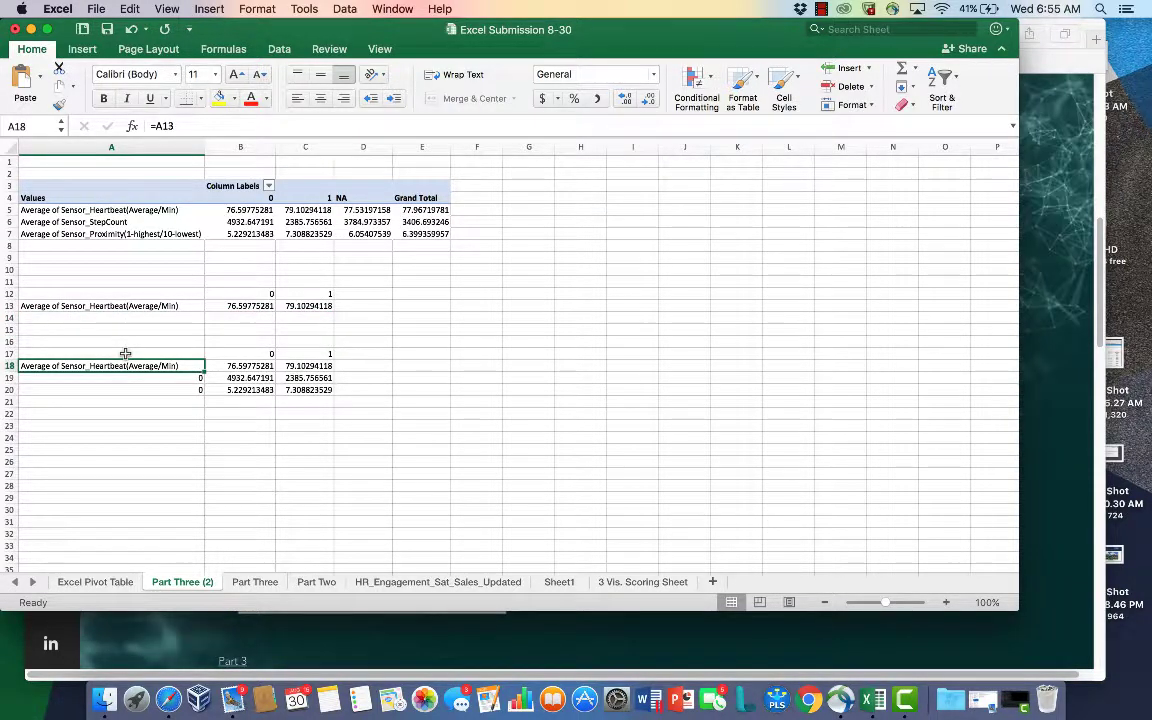
pyautogui.write('=')
pyautogui.press('Up')
pyautogui.press('Up')
pyautogui.press('Up')
pyautogui.press('Up')
pyautogui.press('Up')
pyautogui.press('Up')
pyautogui.press('Up')
pyautogui.press('Up')
pyautogui.press('Up')
pyautogui.press('Up')
pyautogui.press('Up')
pyautogui.press('Up')
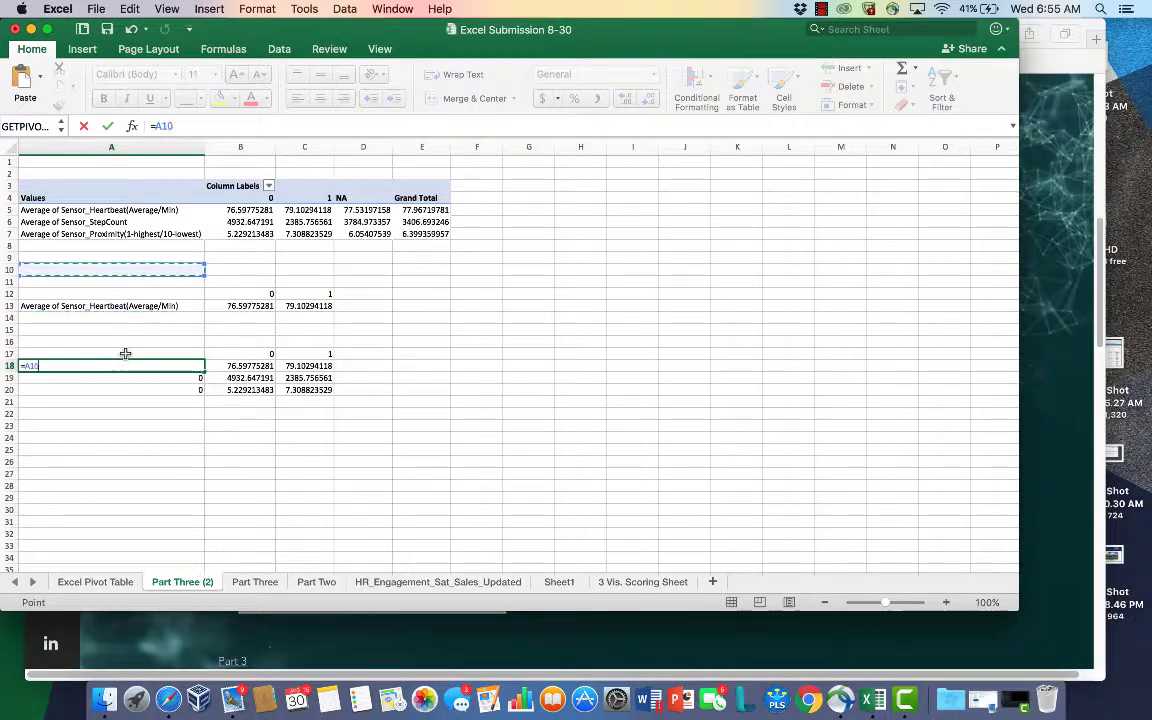
pyautogui.press('Return')
# Step: Set B18 to pull the average Sensor_StepCount for Men_Leave 0 from the pivot table
pyautogui.press('Up')
pyautogui.press('Right')
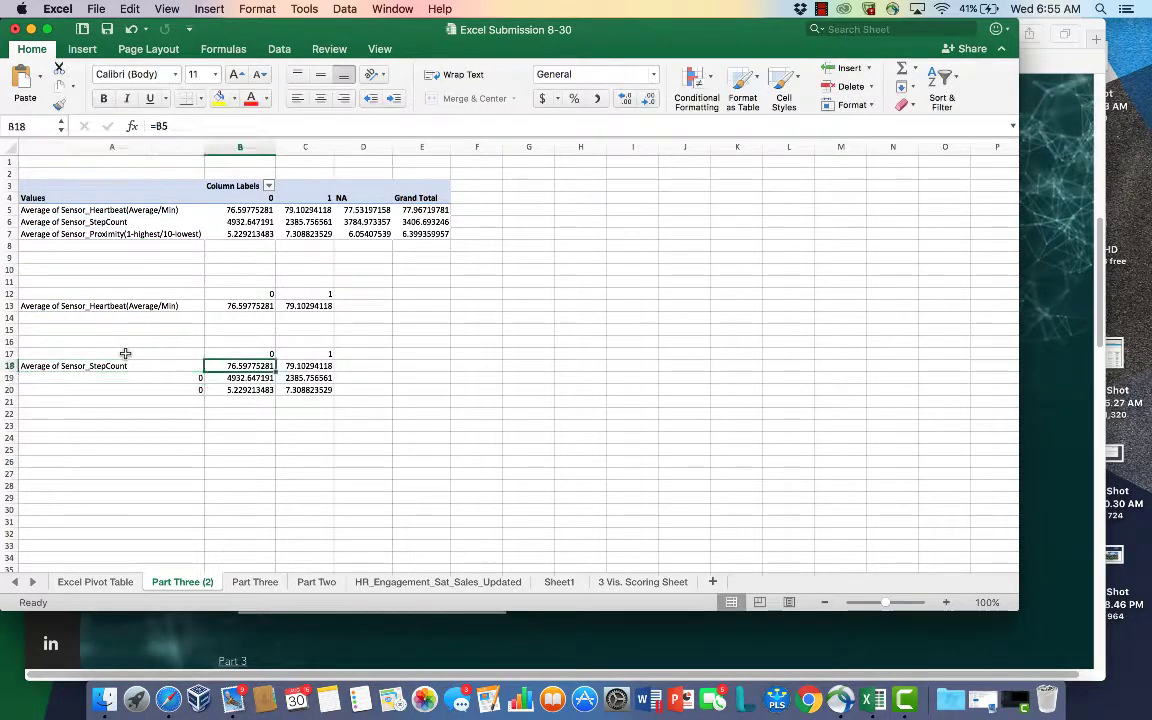
pyautogui.write('=')
pyautogui.press('Up')
pyautogui.press('Up')
pyautogui.press('Up')
pyautogui.press('Up')
pyautogui.press('Up')
pyautogui.press('Up')
pyautogui.press('Up')
pyautogui.press('Up')
pyautogui.press('Up')
pyautogui.press('Up')
pyautogui.press('Up')
pyautogui.press('Up')
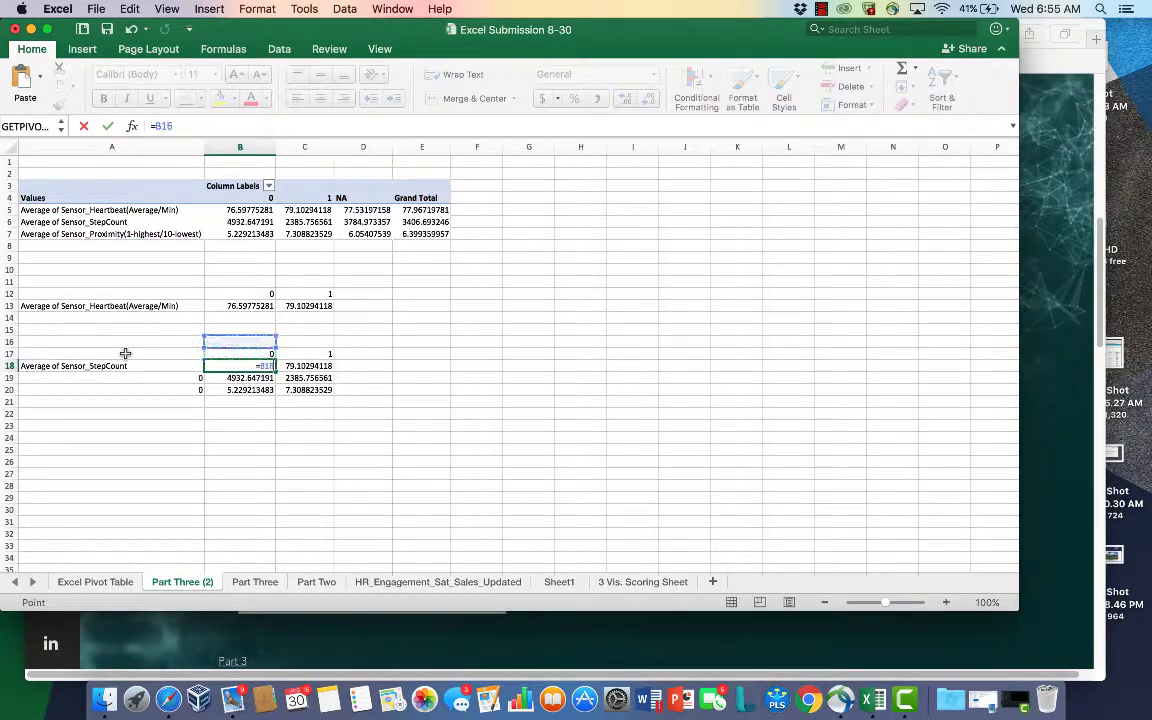
pyautogui.press('Return')
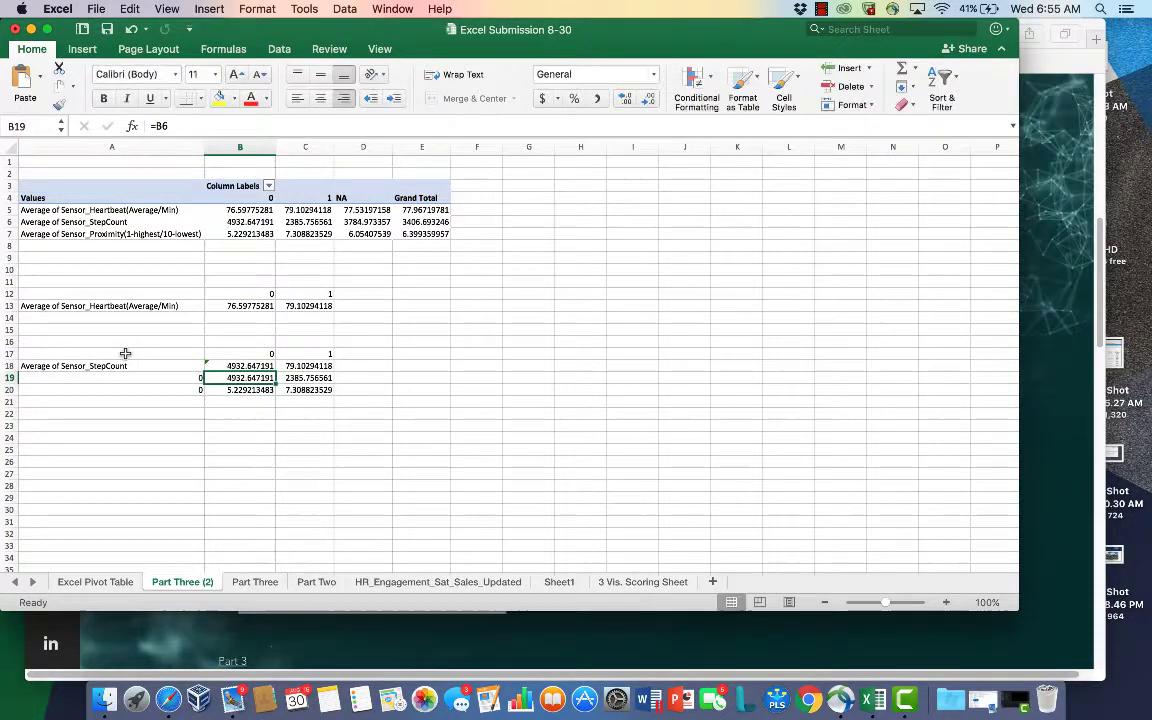
# Step: Try to copy the step count formula from B19 into C19
pyautogui.press('super+c')
pyautogui.press('Right')
pyautogui.press('Return')
pyautogui.press('Down')
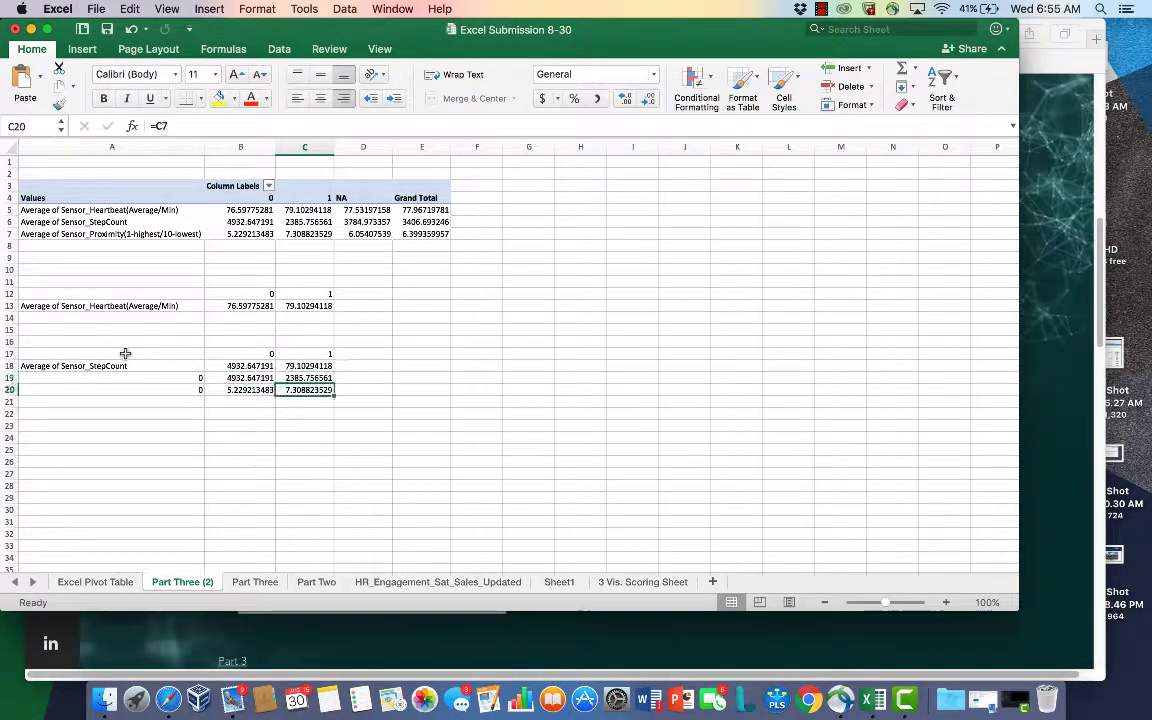
# Step: Clear the leftover values in B19:C20 of the second summary table
pyautogui.press('Left')
pyautogui.press('Left')
pyautogui.press('Up')
pyautogui.press('Right')
pyautogui.hotkey('shift', 'Right')
pyautogui.hotkey('shift', 'Down')
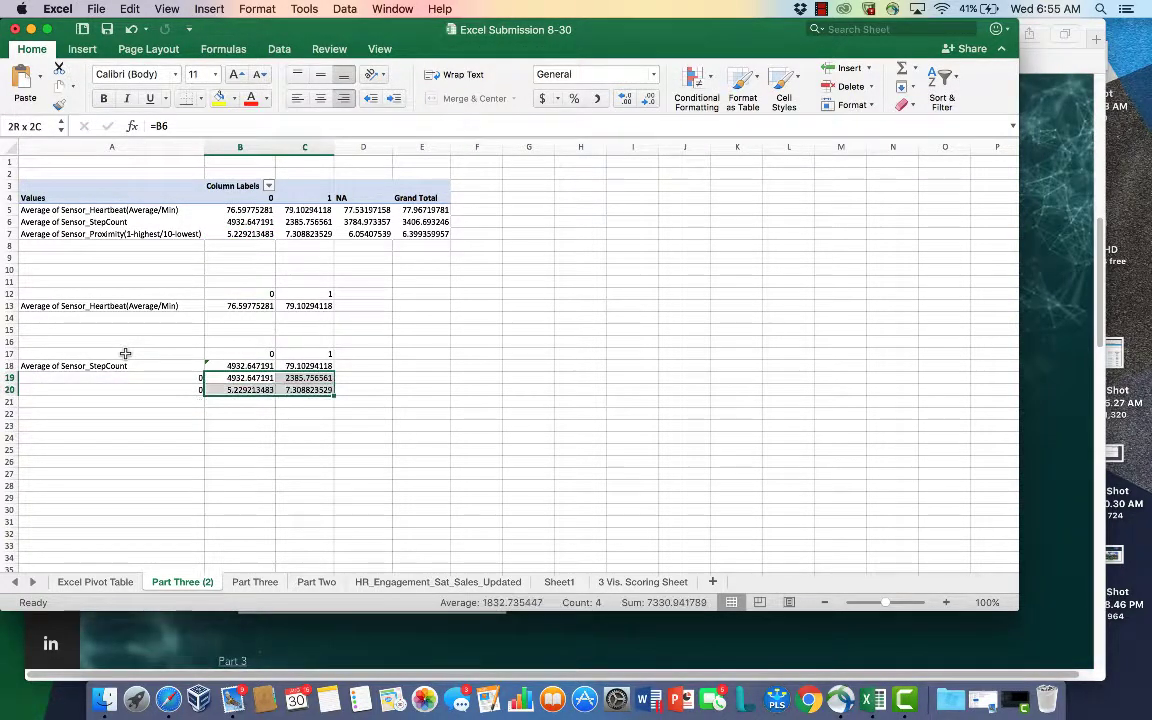
pyautogui.press('Delete')
# Step: Set C18 to =GETPIVOTDATA("Average of Sensor_StepCount",$A$3,"Men_Leave",1) by referencing the pivot table's step count for Men_Leave 1
pyautogui.press('Up')
pyautogui.press('Right')
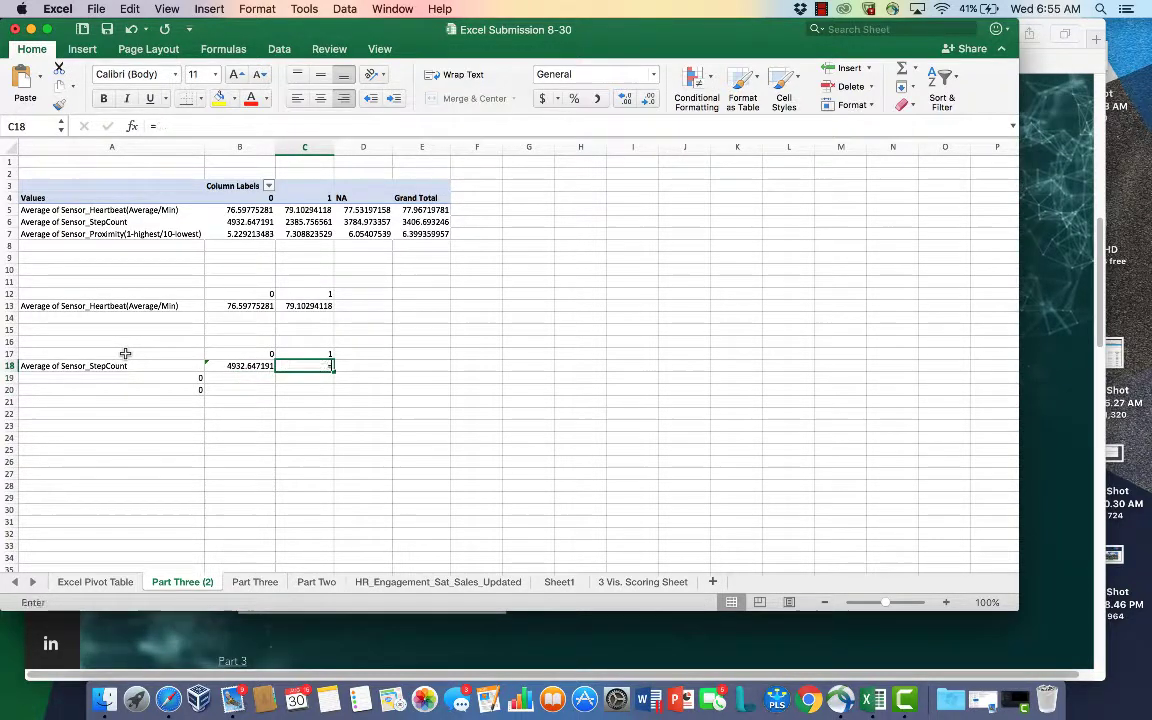
pyautogui.write('=')
pyautogui.press('Up')
pyautogui.press('Up')
pyautogui.press('Up')
pyautogui.press('Up')
pyautogui.press('Up')
pyautogui.press('Up')
pyautogui.press('Up')
pyautogui.press('Up')
pyautogui.press('Up')
pyautogui.press('Up')
pyautogui.press('Up')
pyautogui.press('Up')
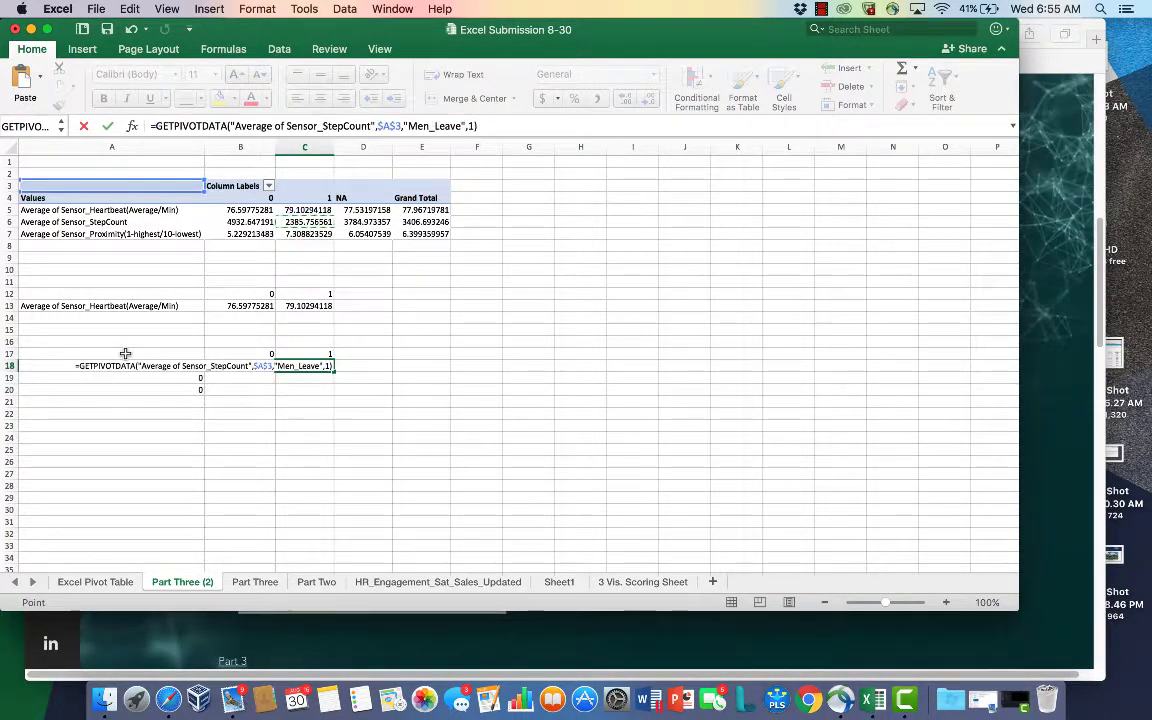
pyautogui.press('Return')
# Step: Clear the leftover labels in A19:A20
pyautogui.press('Left')
pyautogui.press('Left')
pyautogui.hotkey('shift', 'Down')
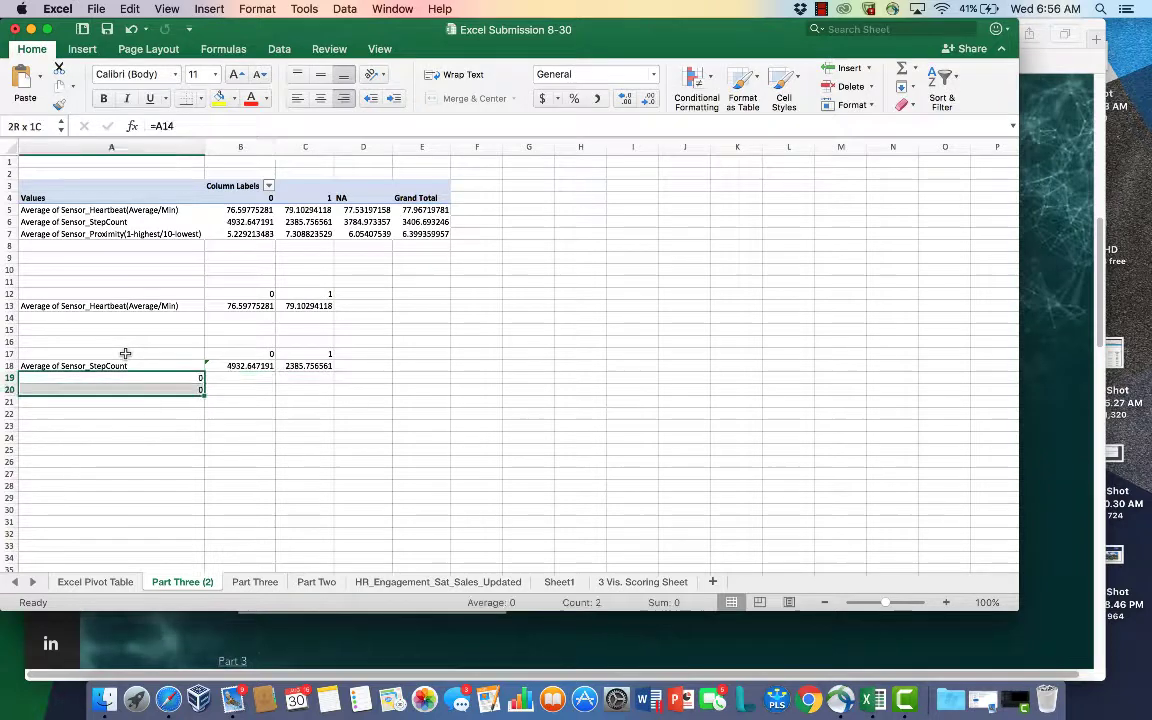
pyautogui.press('Delete')
# Step: Set A21 to =A7 to bring in the pivot table's average proximity label for the third summary table
pyautogui.press('Down')
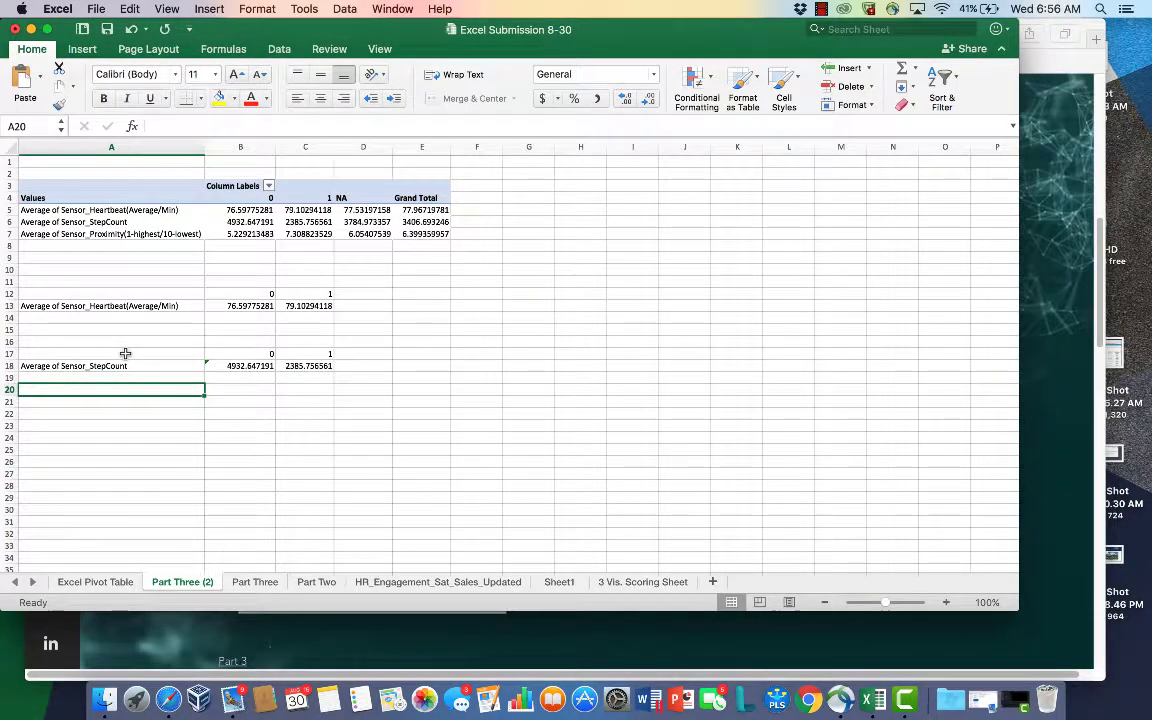
pyautogui.press('Down')
pyautogui.write('=')
pyautogui.press('Up')
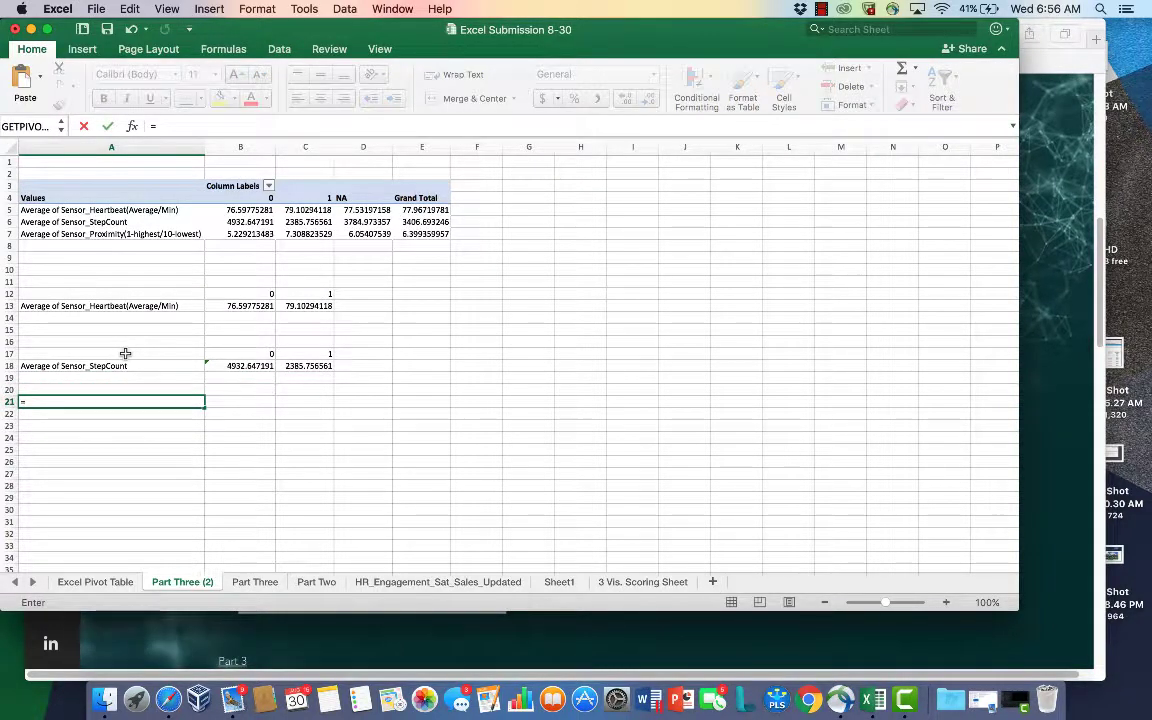
pyautogui.press('Up')
pyautogui.press('Up')
pyautogui.press('Up')
pyautogui.press('Up')
pyautogui.press('Up')
pyautogui.press('Up')
pyautogui.press('Up')
pyautogui.press('Up')
pyautogui.press('Up')
pyautogui.press('Up')
pyautogui.press('Up')
pyautogui.press('Up')
pyautogui.press('Up')
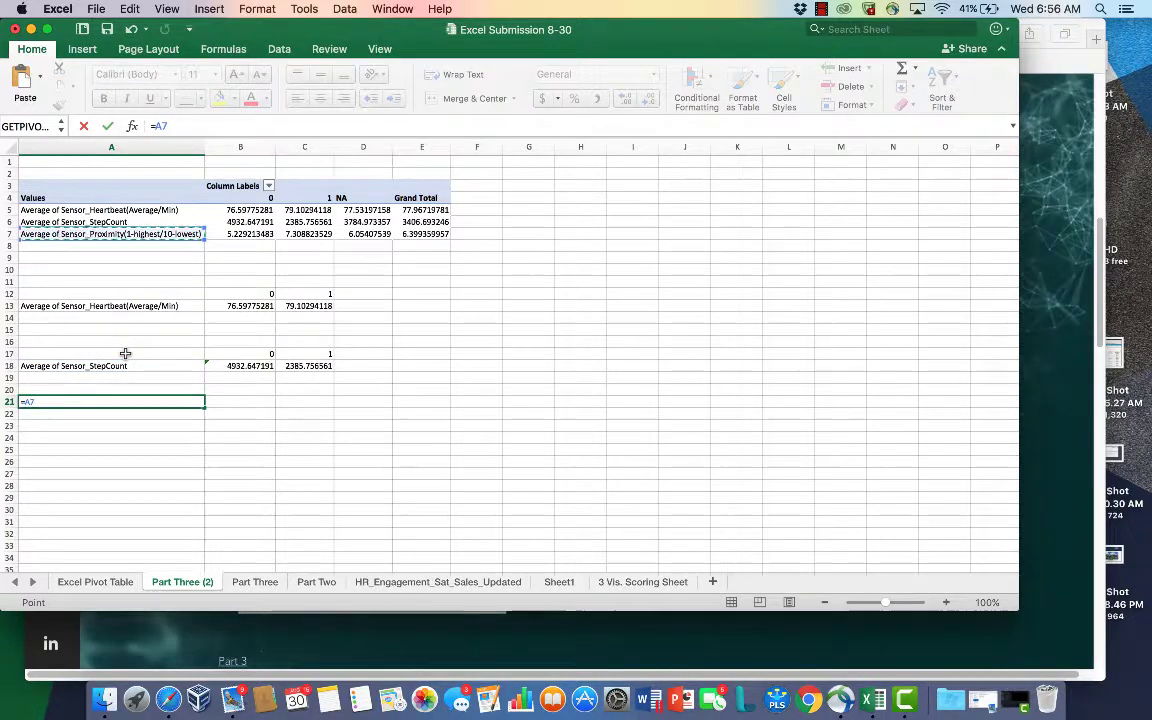
pyautogui.press('Return')
# Step: Set B20 to =B4 as the Men_Leave 0 heading of the proximity summary table
pyautogui.press('Up')
pyautogui.press('Up')
pyautogui.press('Right')
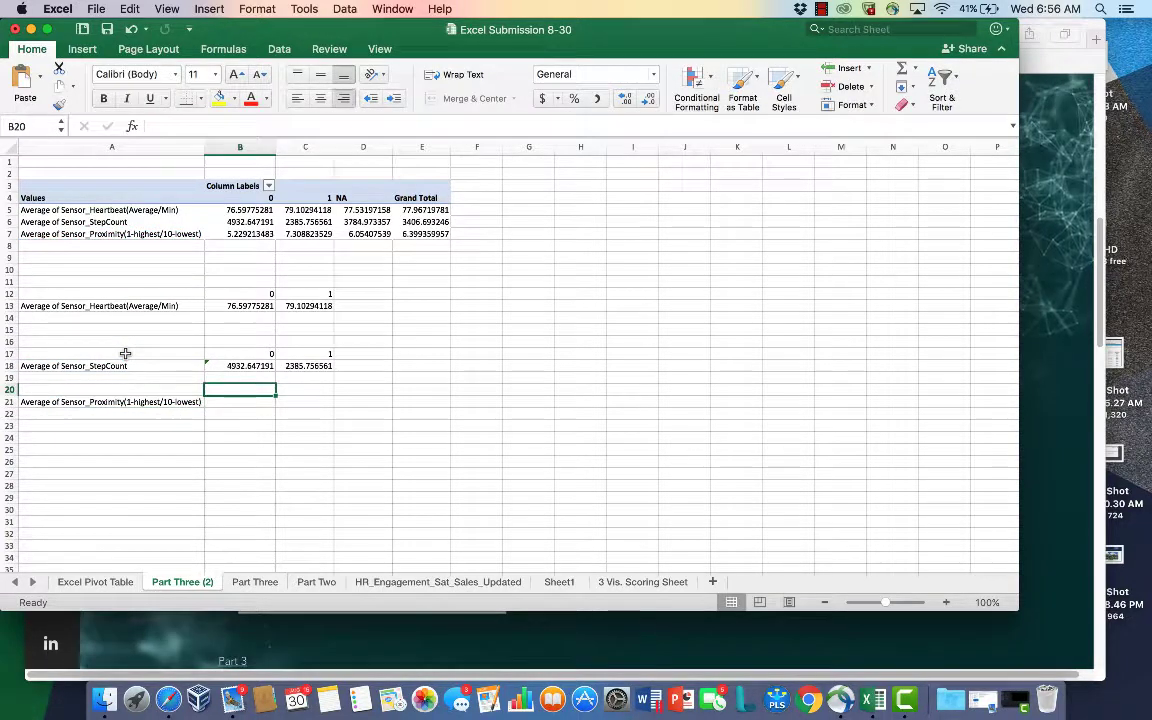
pyautogui.write('=')
pyautogui.press('Up')
pyautogui.press('Up')
pyautogui.press('Up')
pyautogui.press('Up')
pyautogui.press('Up')
pyautogui.press('Up')
pyautogui.press('Up')
pyautogui.press('Up')
pyautogui.press('Up')
pyautogui.press('Up')
pyautogui.press('Up')
pyautogui.press('Up')
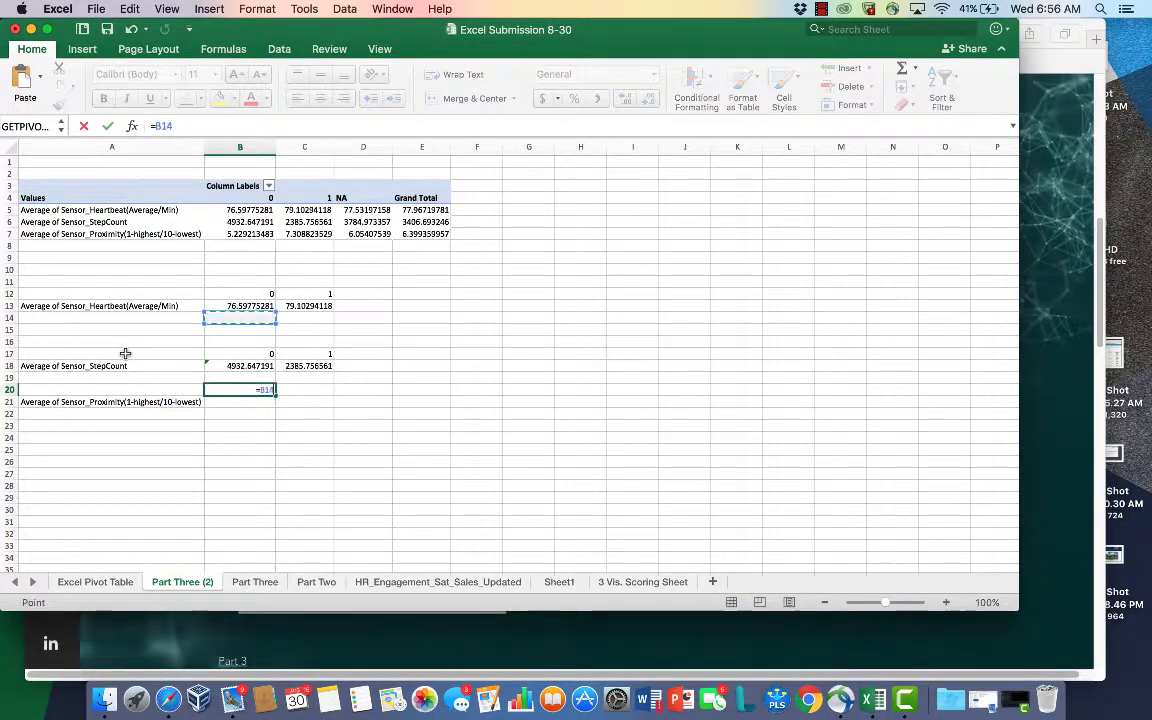
pyautogui.press('Up')
pyautogui.press('Up')
pyautogui.press('Up')
pyautogui.press('Up')
pyautogui.press('Return')
# Step: Set C20 to =C4 as the Men_Leave 1 heading of the proximity summary table
pyautogui.press('Up')
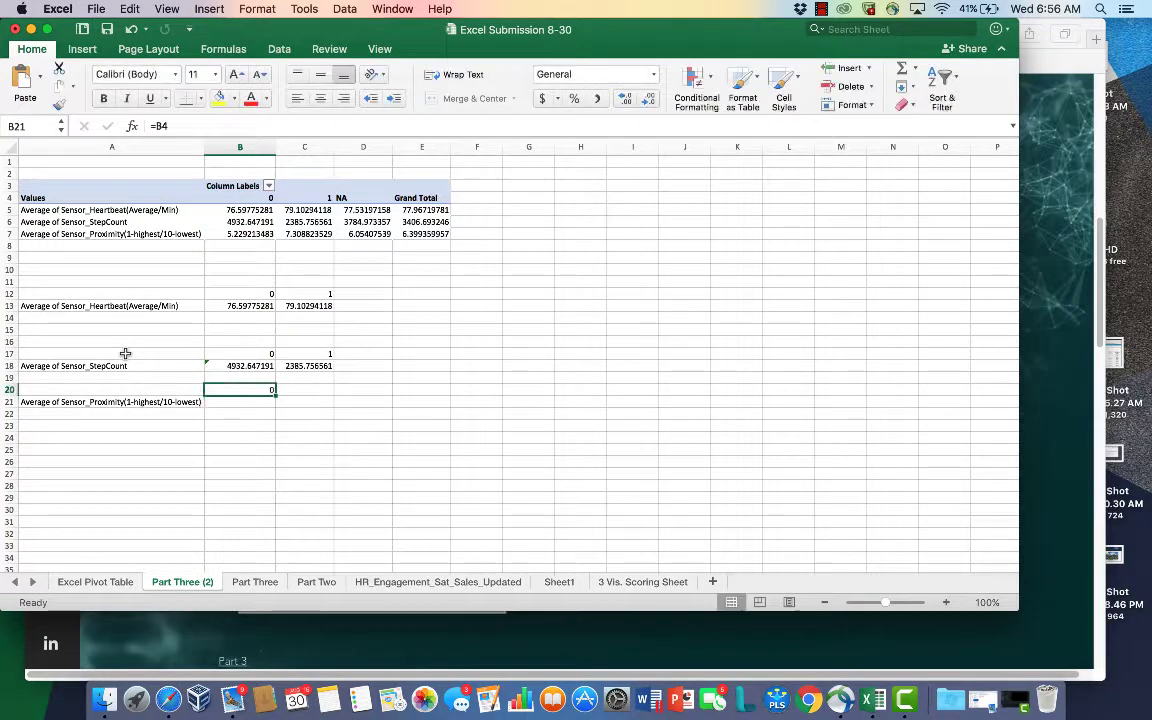
pyautogui.press('Right')
pyautogui.write('=')
pyautogui.press('Up')
pyautogui.press('Up')
pyautogui.press('Up')
pyautogui.press('Up')
pyautogui.press('Up')
pyautogui.press('Up')
pyautogui.press('Up')
pyautogui.press('Up')
pyautogui.press('Up')
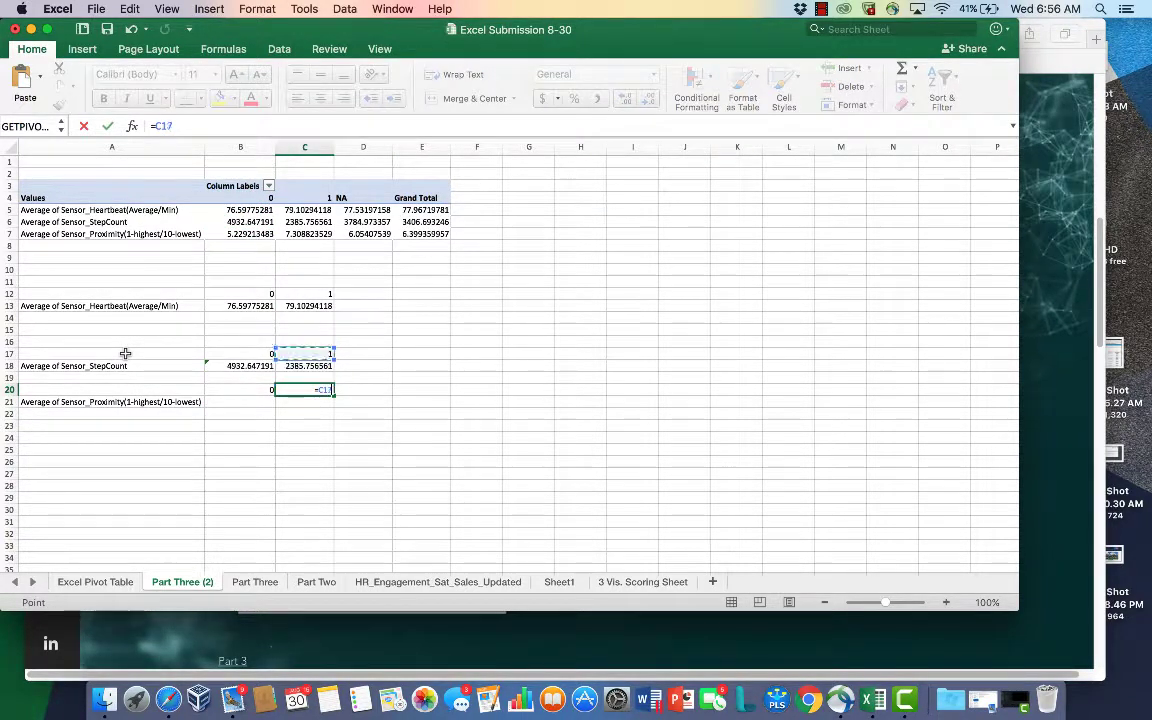
pyautogui.press('Up')
pyautogui.press('Up')
pyautogui.press('Up')
pyautogui.press('Up')
pyautogui.press('Up')
pyautogui.press('Up')
pyautogui.press('Up')
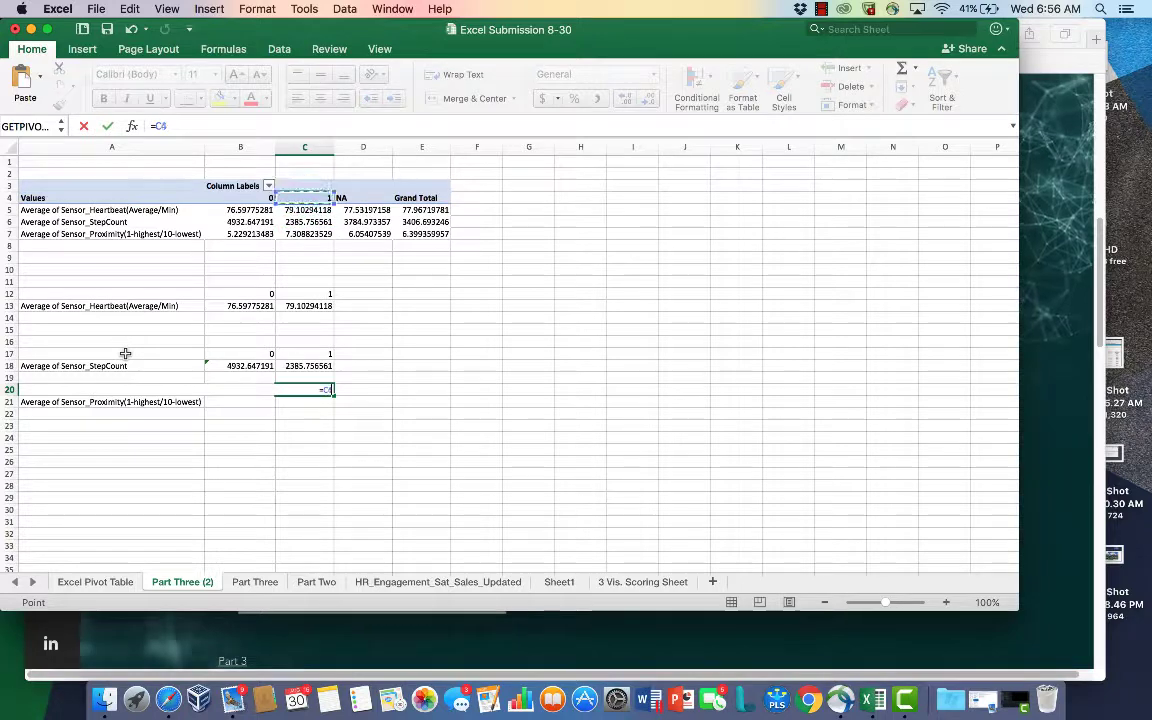
pyautogui.press('Return')
# Step: Fill B21 with a reference to the pivot table's average proximity for Men_Leave 0
pyautogui.press('Left')
pyautogui.write('=')
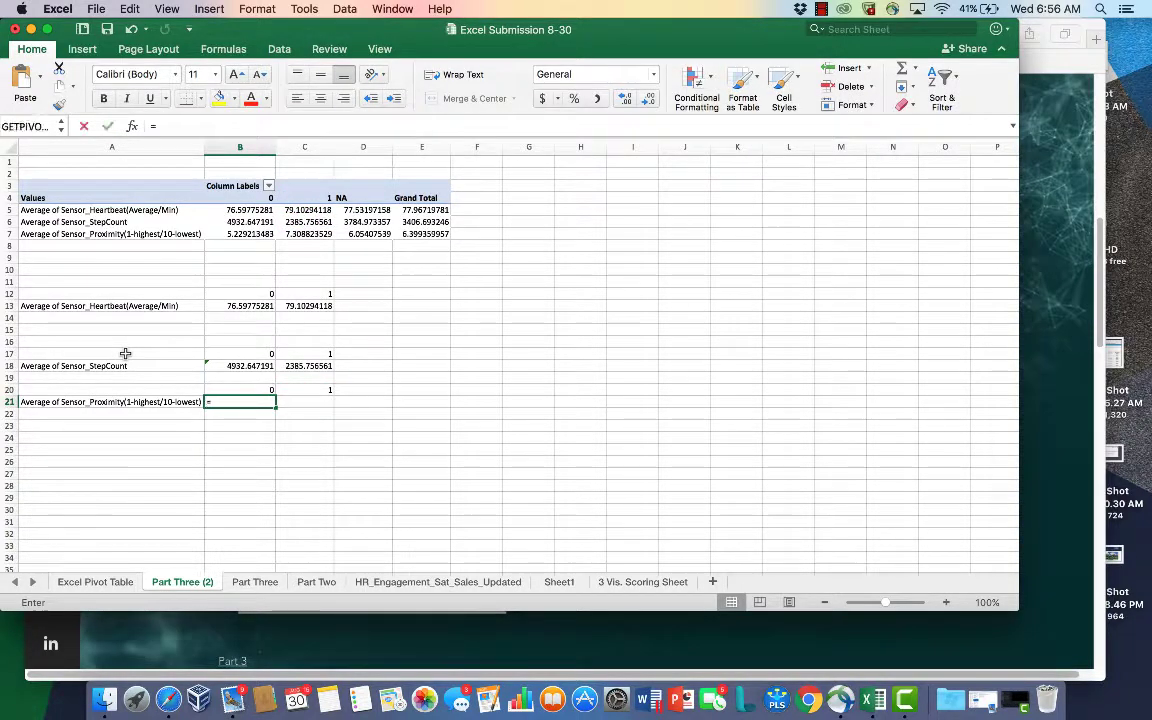
pyautogui.press('Up')
pyautogui.press('Up')
pyautogui.press('Up')
pyautogui.press('Up')
pyautogui.press('Up')
pyautogui.press('Up')
pyautogui.press('Up')
pyautogui.press('Up')
pyautogui.press('Up')
pyautogui.press('Up')
pyautogui.press('Up')
pyautogui.press('Up')
pyautogui.press('Up')
pyautogui.press('Up')
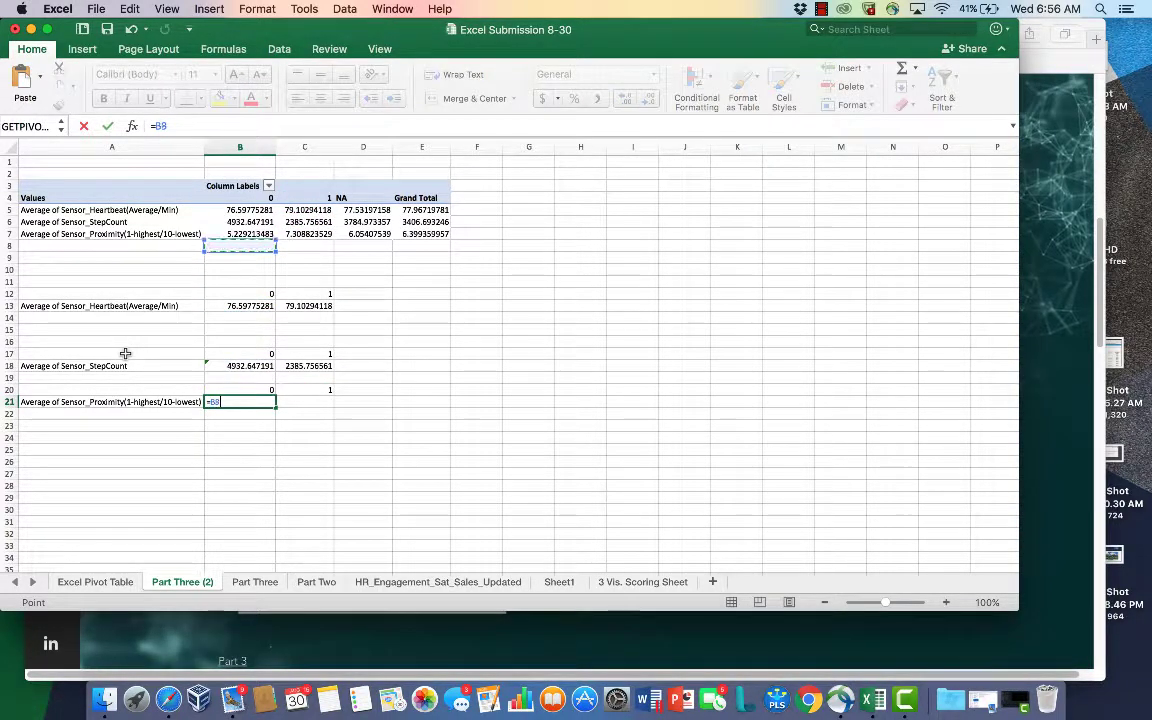
pyautogui.press('Return')
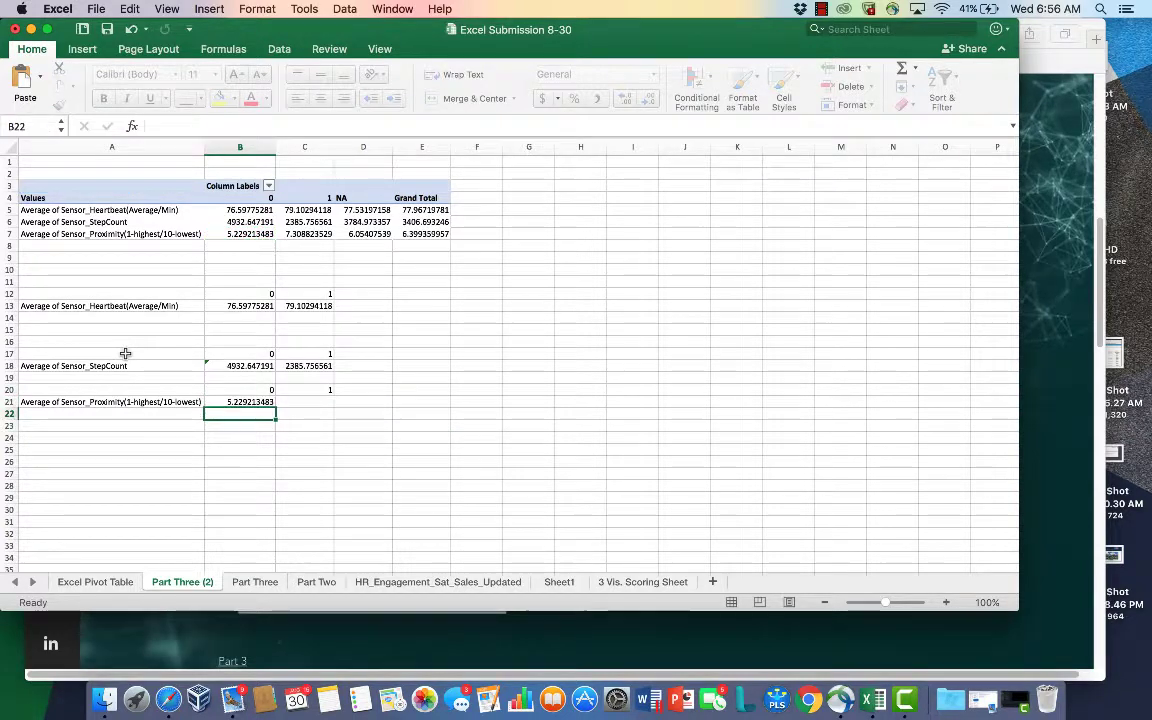
# Step: Fill C21 with a reference to the pivot table's average proximity for Men_Leave 1
pyautogui.press('Up')
pyautogui.press('Right')
pyautogui.write('=')
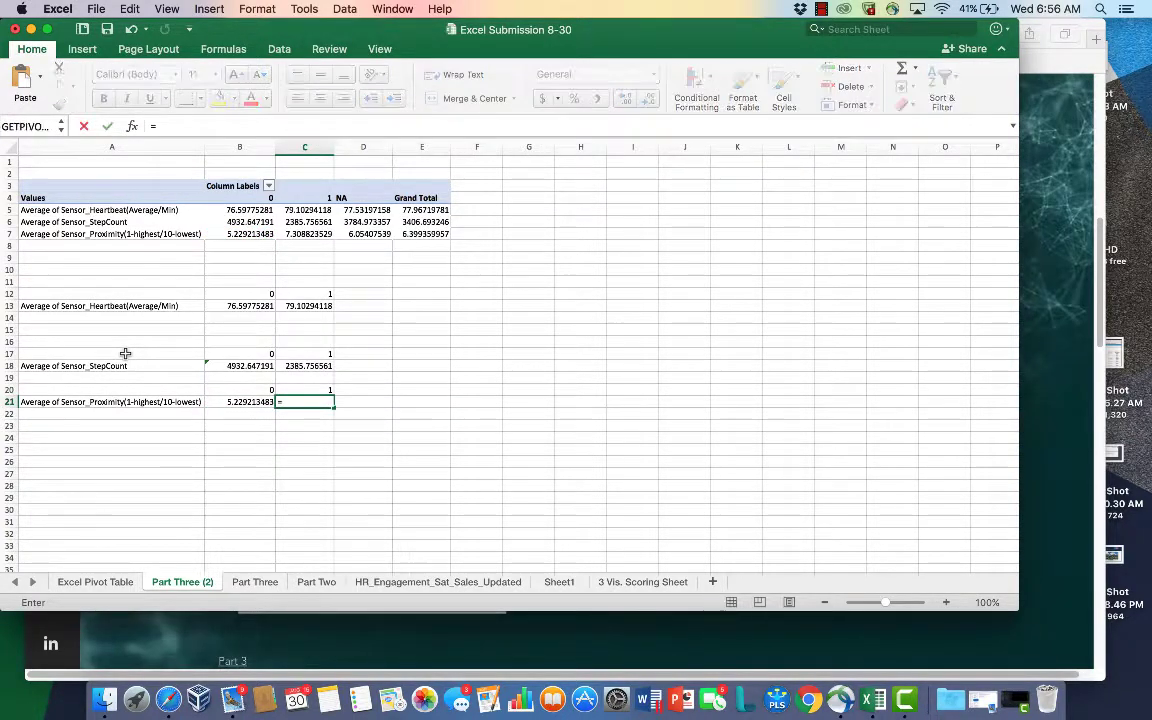
pyautogui.press('Up')
pyautogui.press('Up')
pyautogui.press('Up')
pyautogui.press('Up')
pyautogui.press('Up')
pyautogui.press('Up')
pyautogui.press('Up')
pyautogui.press('Up')
pyautogui.press('Up')
pyautogui.press('Up')
pyautogui.press('Up')
pyautogui.press('Up')
pyautogui.press('Up')
pyautogui.press('Up')
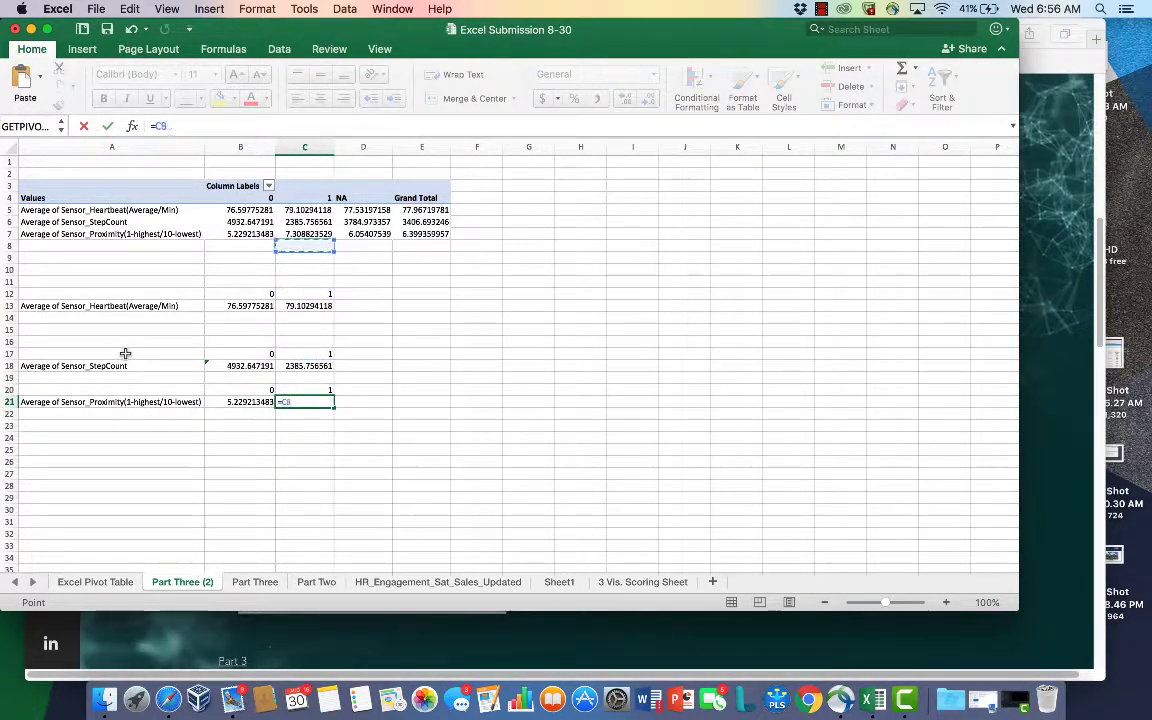
pyautogui.press('Return')
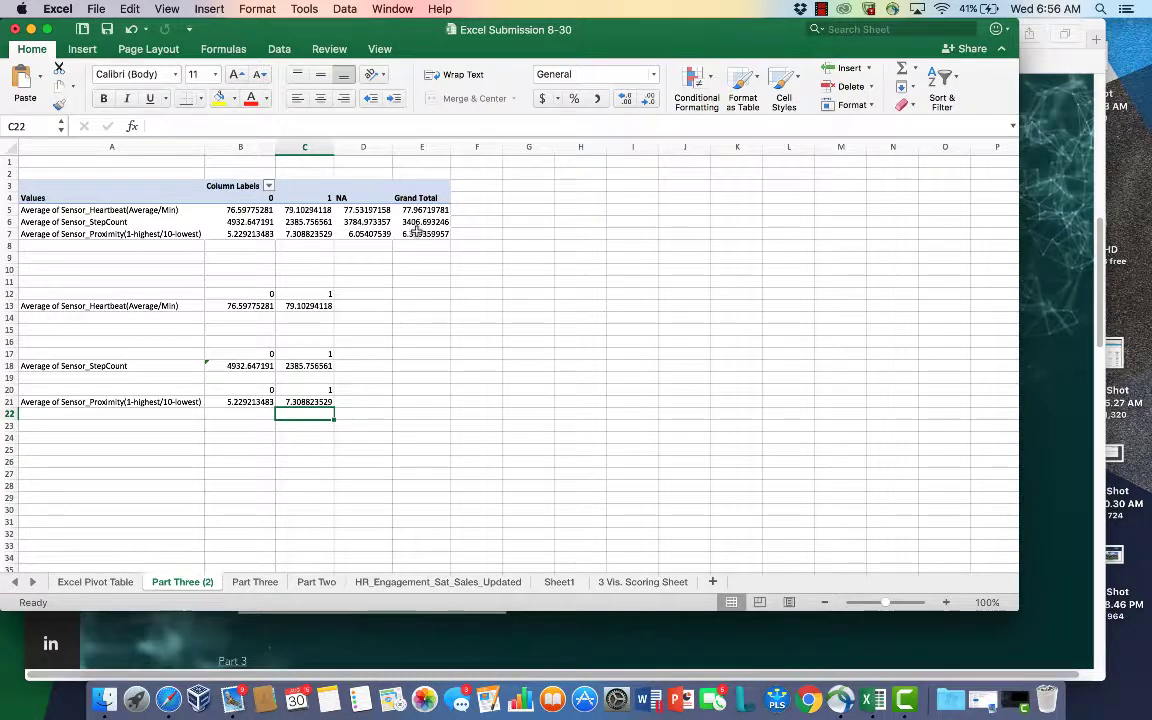
# Step: Turn off the display of field captions and filters in the PivotTable options
pyautogui.rightClick(134, 199)
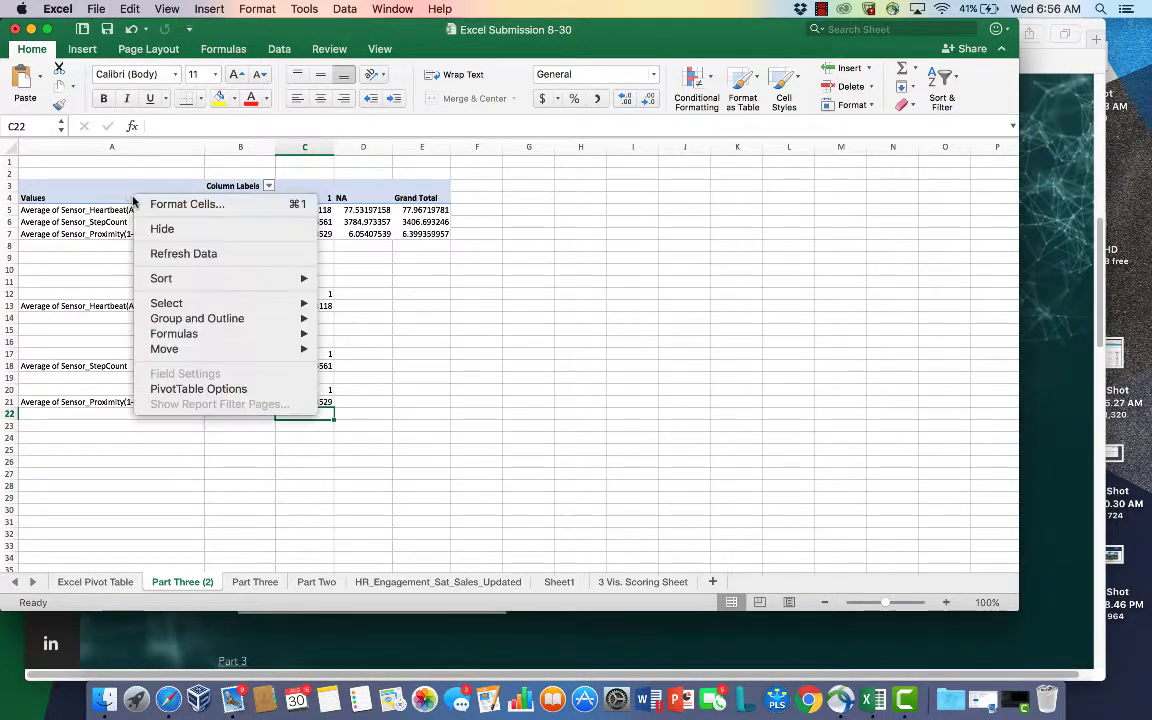
pyautogui.click(240, 389)
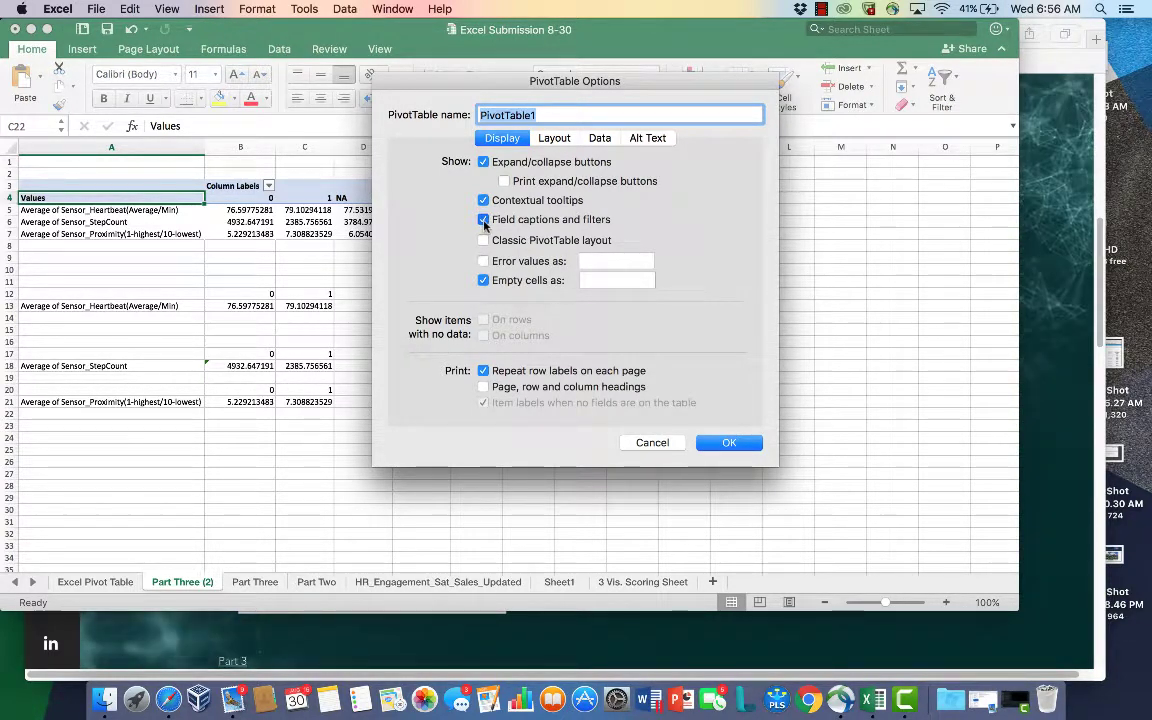
pyautogui.click(745, 441)
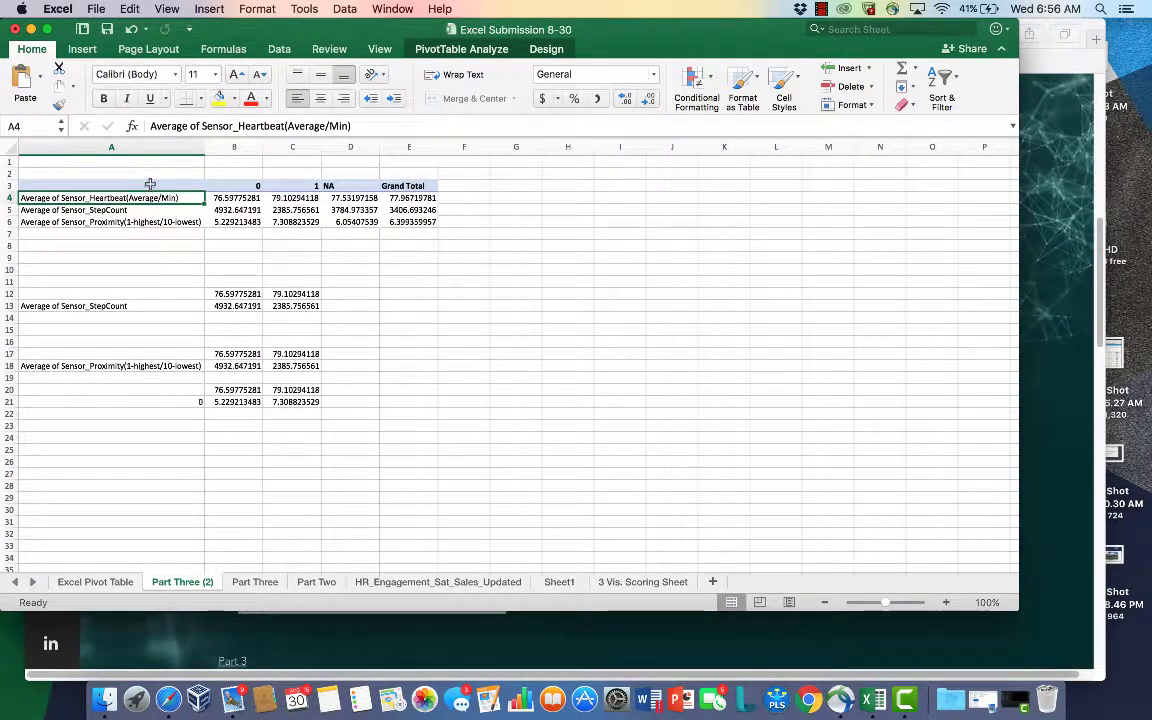
# Step: Try to insert a Bubble chart from pivot range A3:C4, and undo the hiding of the pivot table's field captions and filters
pyautogui.moveTo(152, 188); pyautogui.dragTo(372, 228)
pyautogui.moveTo(313, 213); pyautogui.dragTo(282, 196)
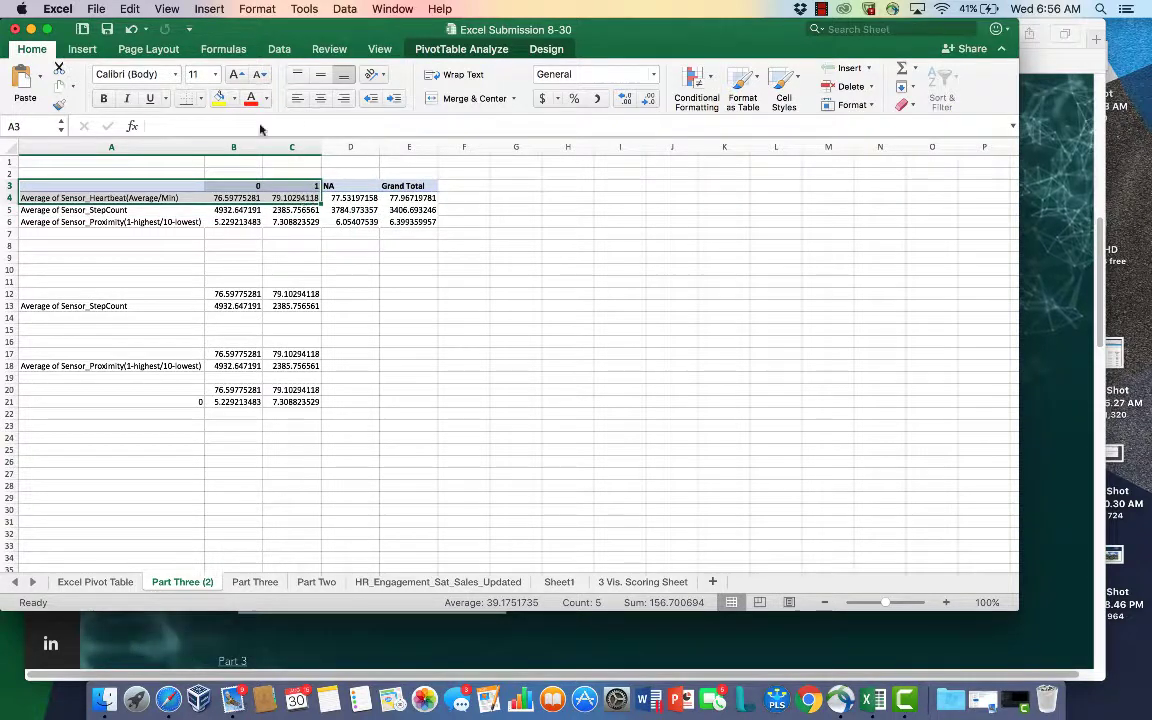
pyautogui.click(82, 49)
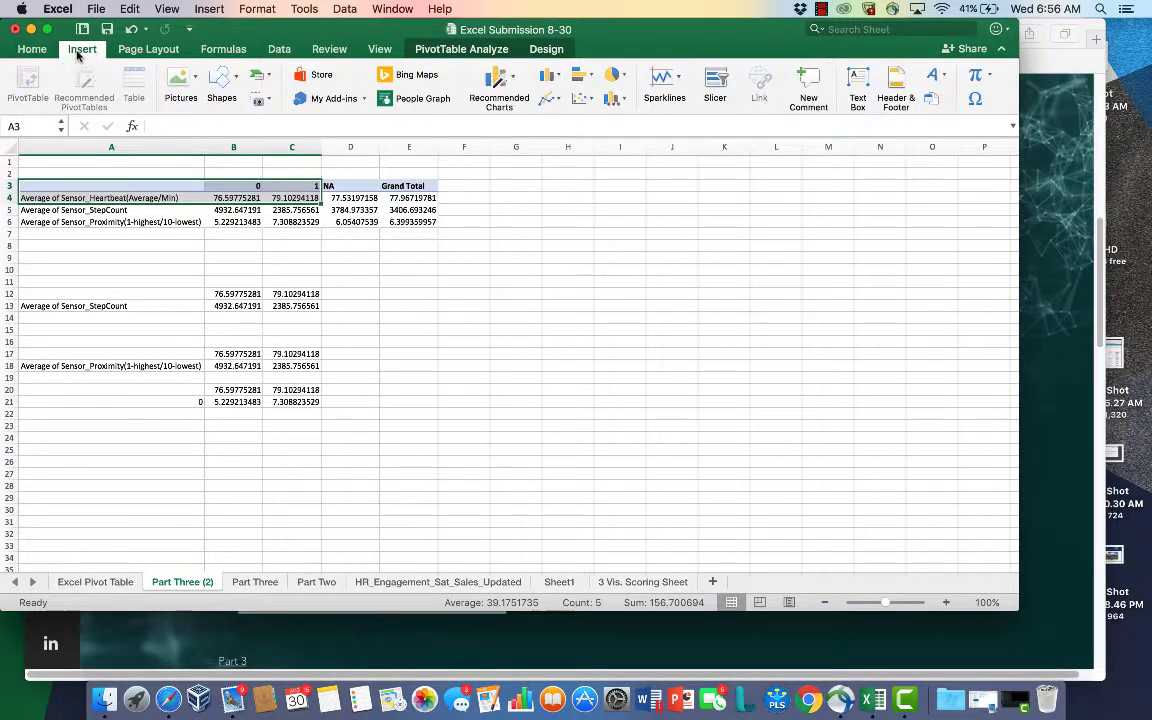
pyautogui.click(580, 98)
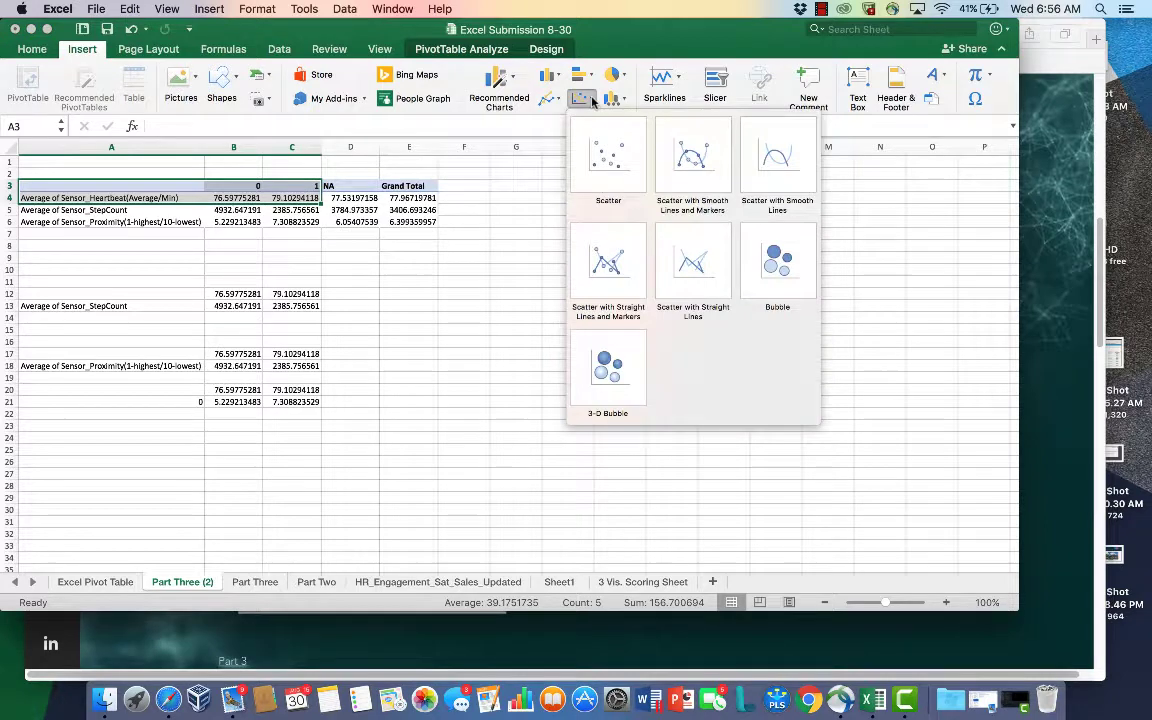
pyautogui.click(776, 262)
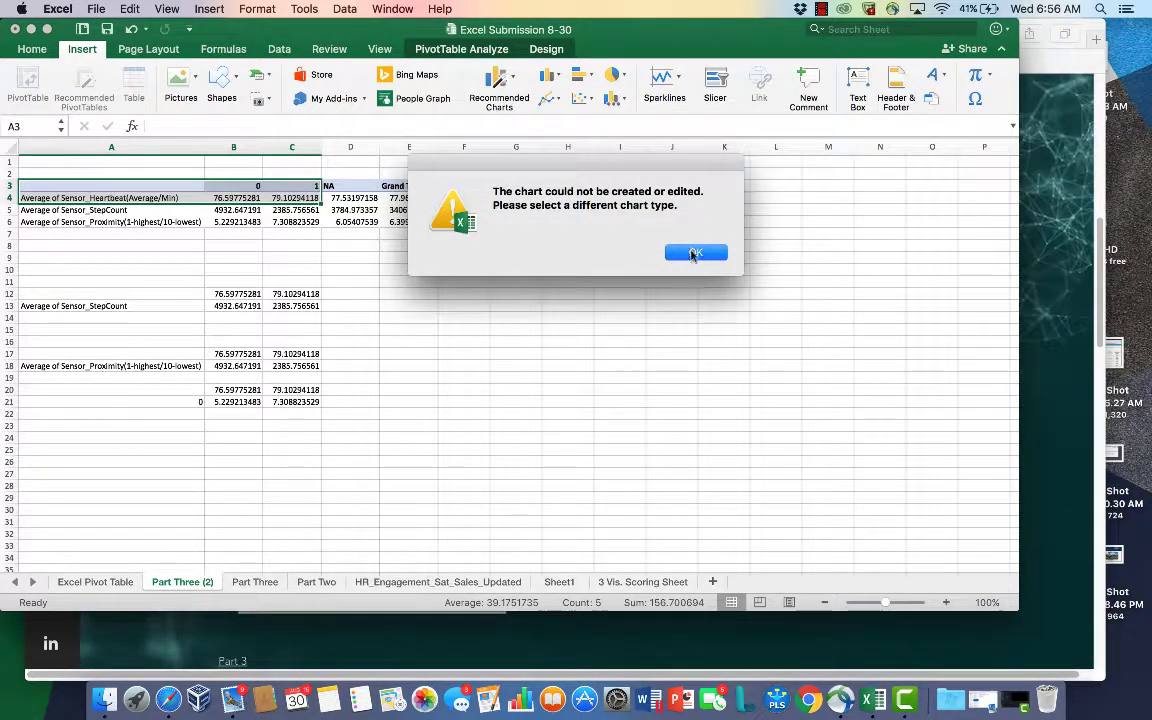
pyautogui.click(691, 254)
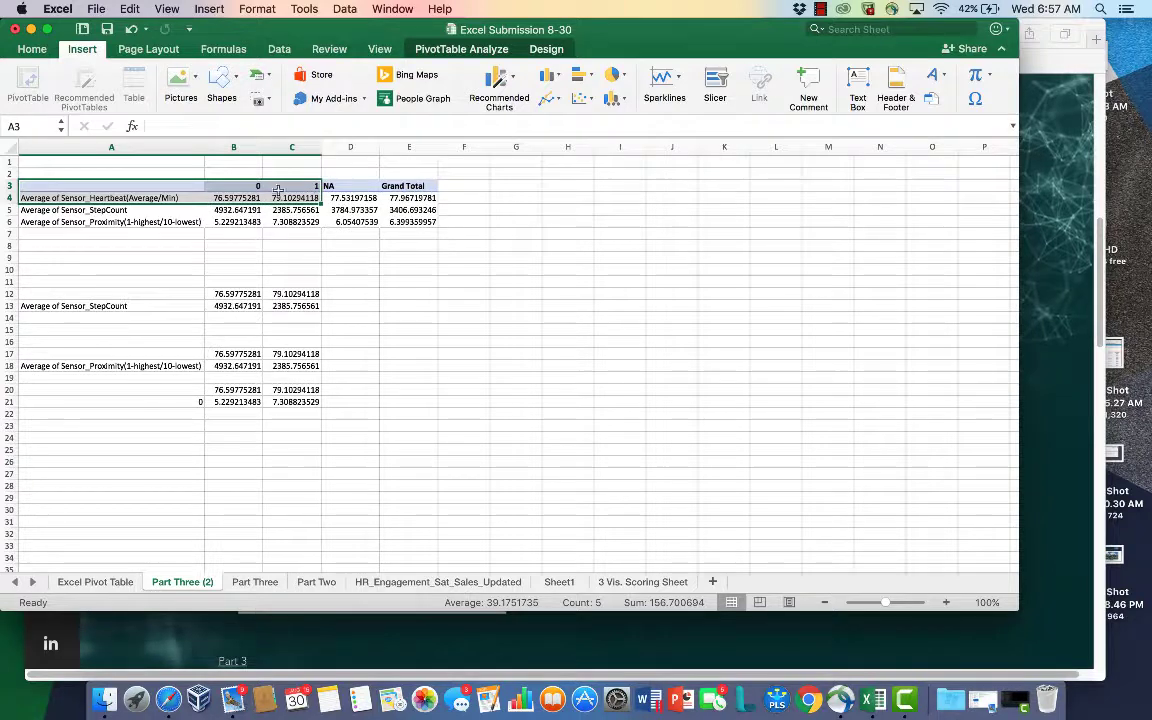
pyautogui.click(131, 29)
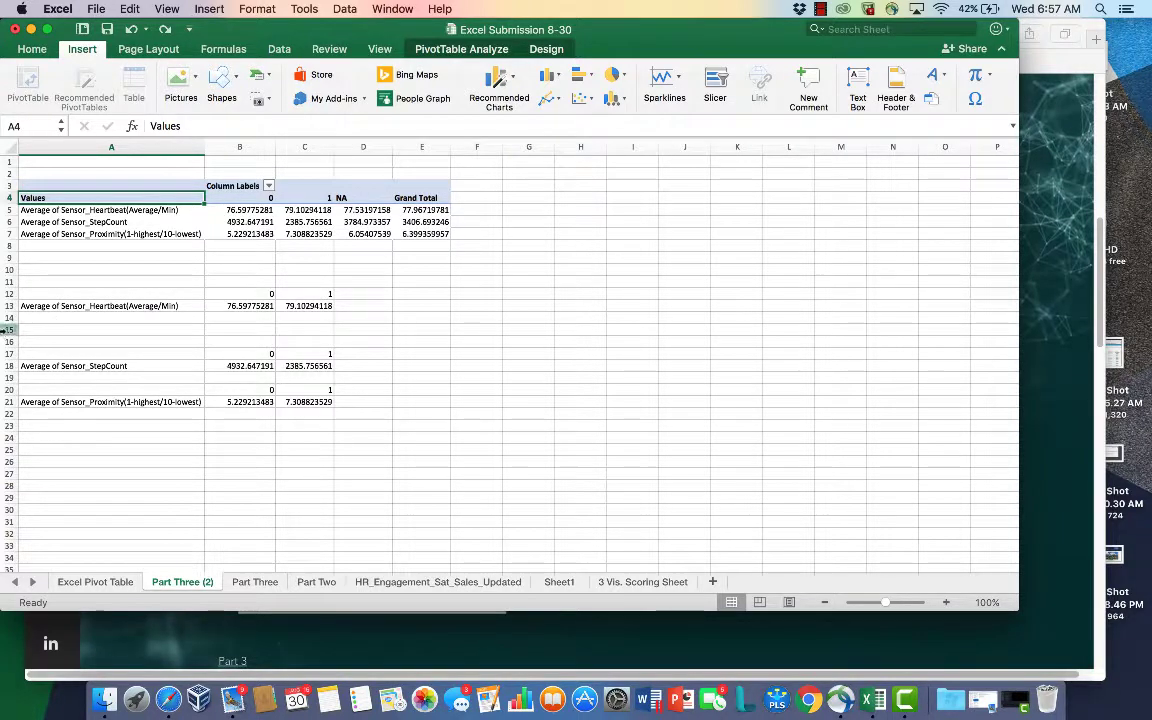
# Step: Delete the empty rows 15 and 16 between the heartbeat and step count summary tables
pyautogui.moveTo(12, 331); pyautogui.dragTo(8, 340)
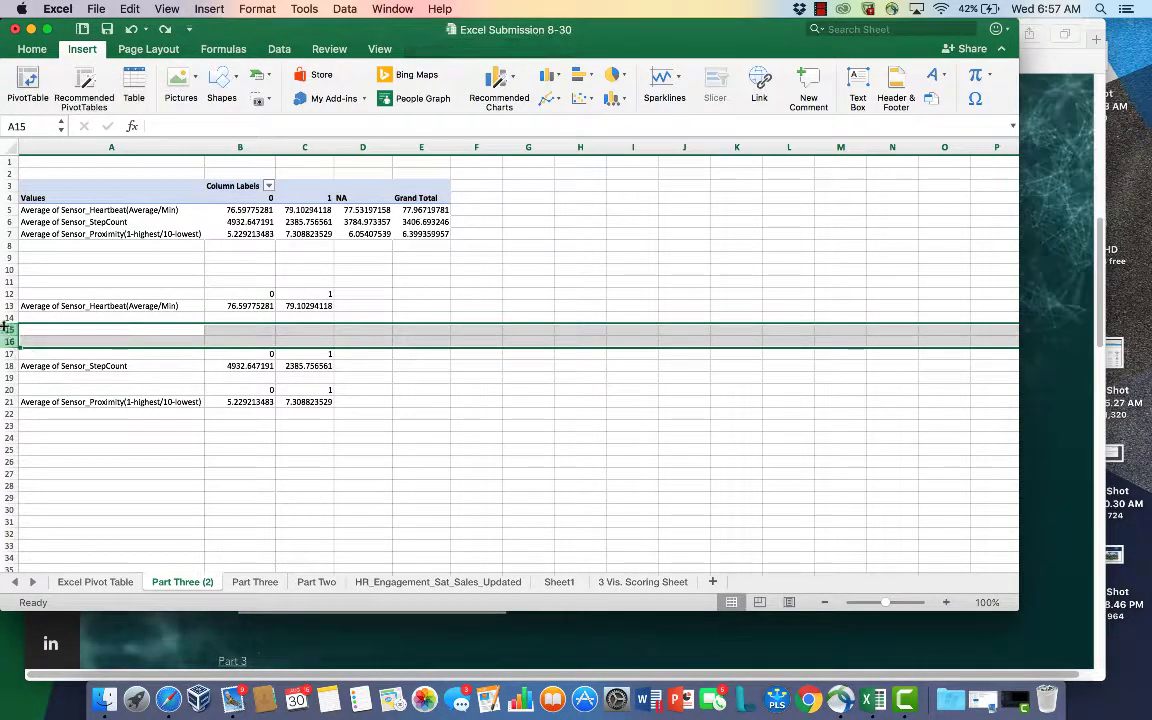
pyautogui.rightClick(17, 331)
pyautogui.click(69, 421)
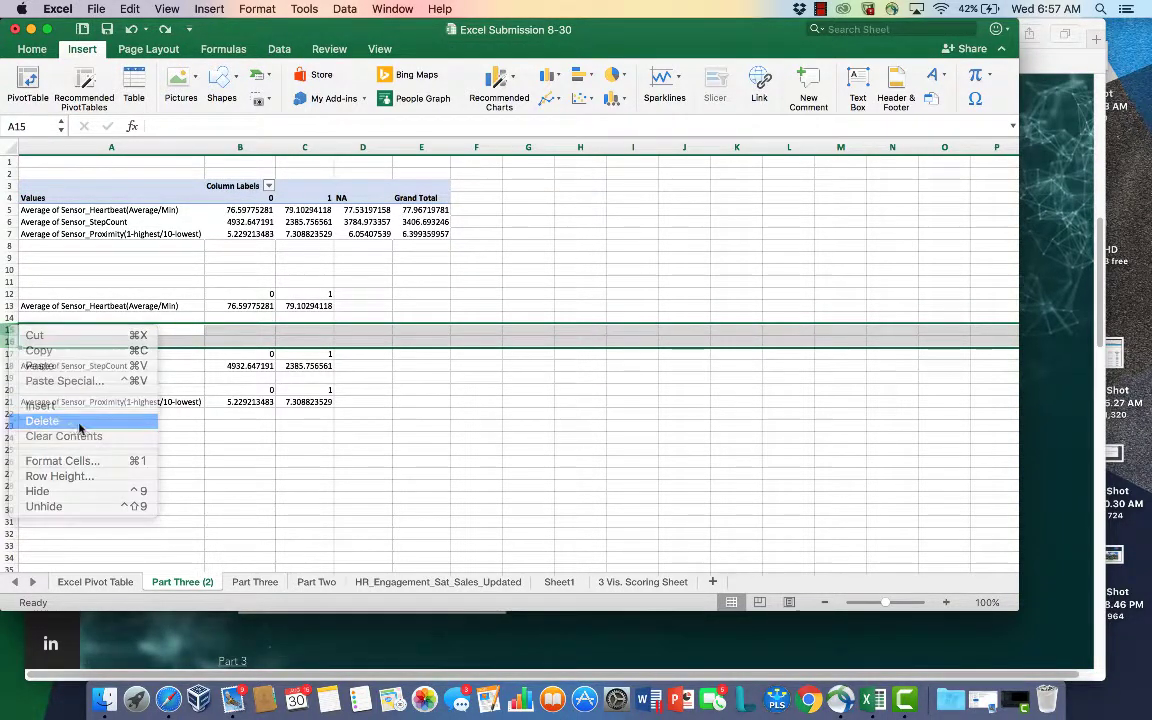
pyautogui.click(437, 294)
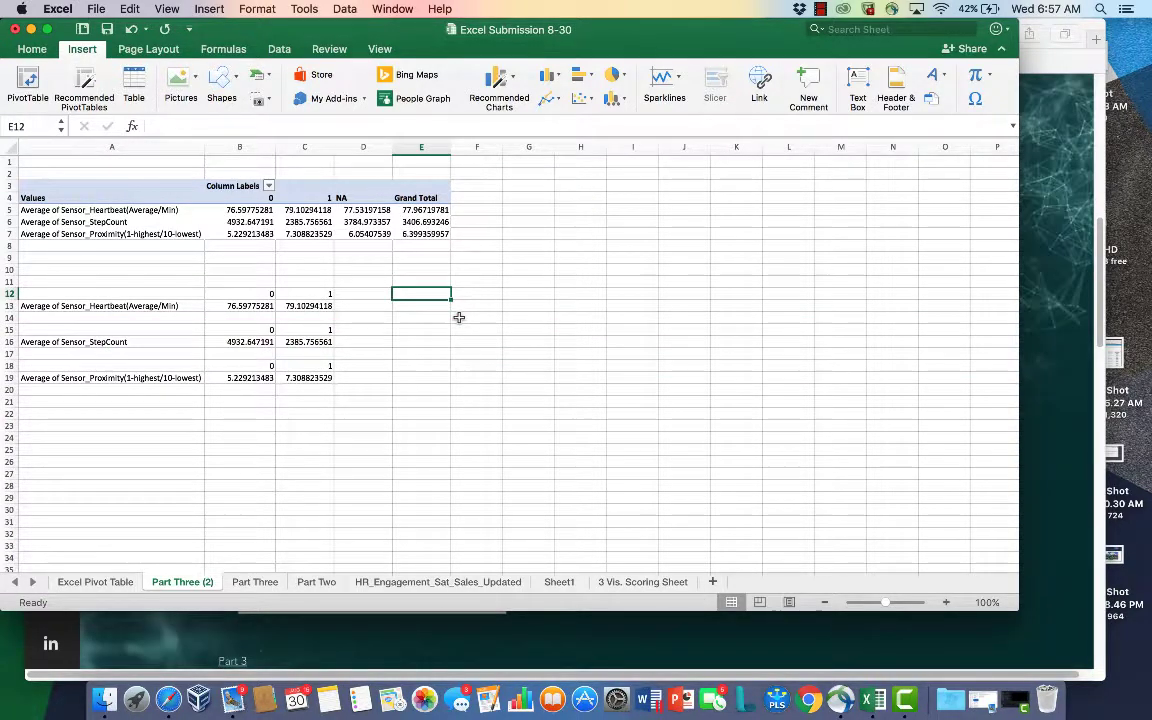
pyautogui.click(483, 296)
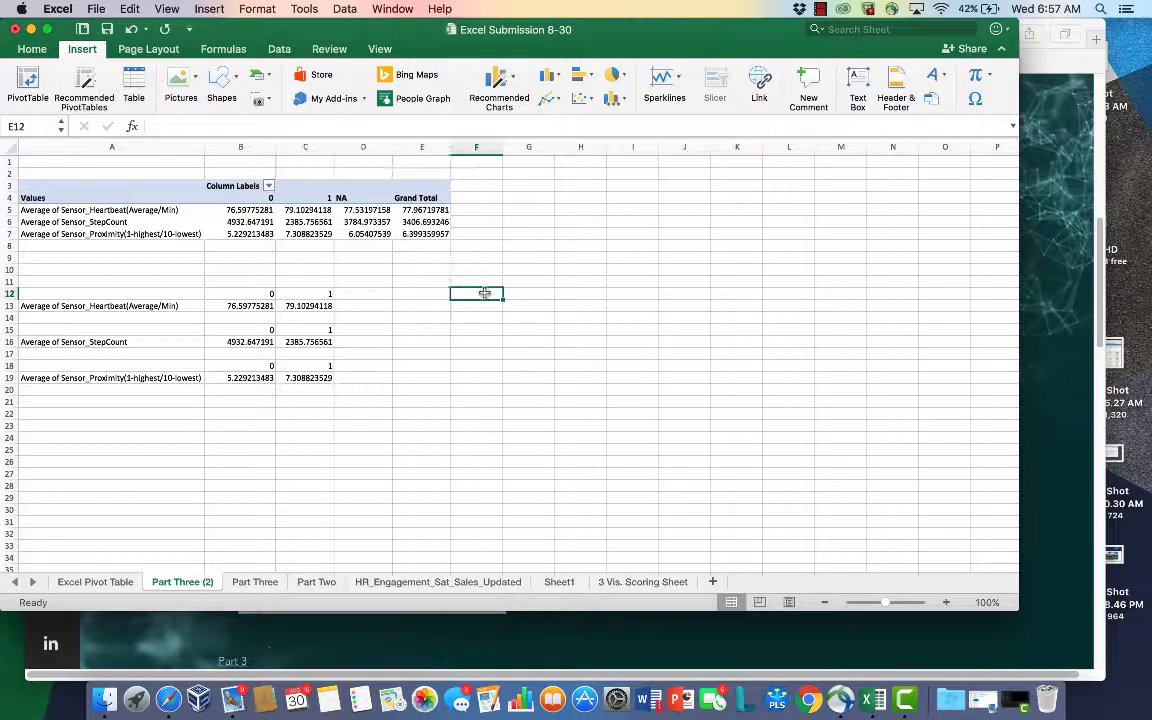
pyautogui.click(427, 294)
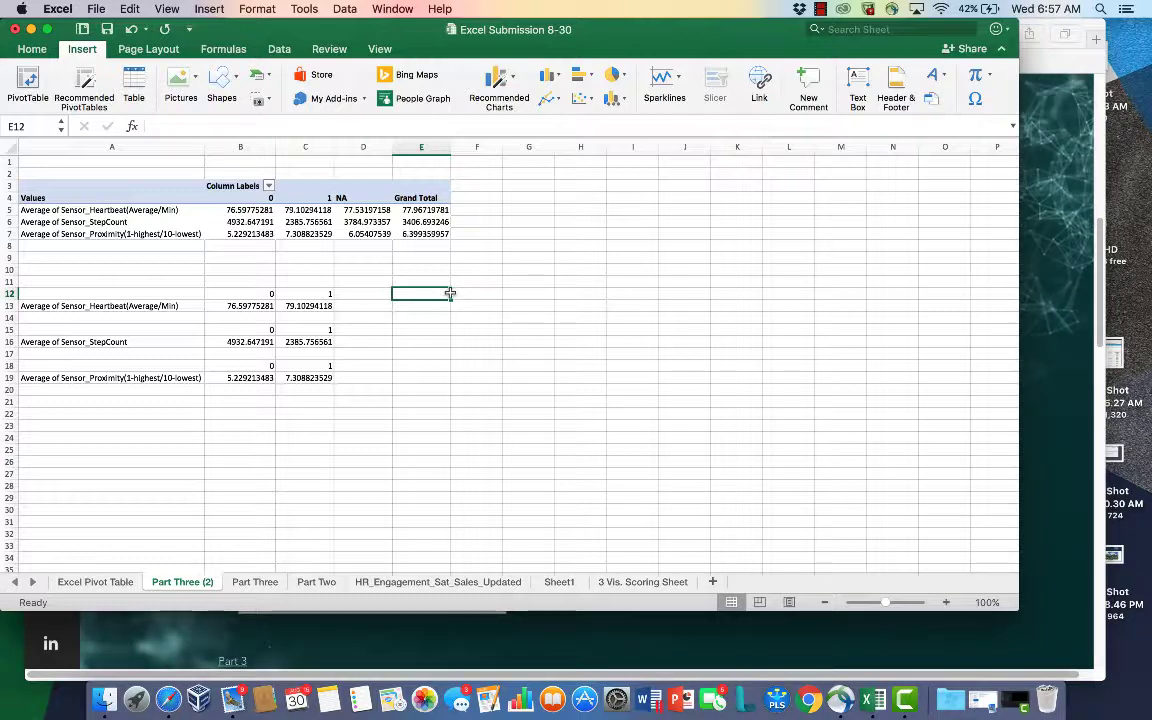
# Step: Insert a Bubble chart from the heartbeat summary table in A12:C13
pyautogui.click(135, 293)
pyautogui.moveTo(135, 293); pyautogui.dragTo(316, 305)
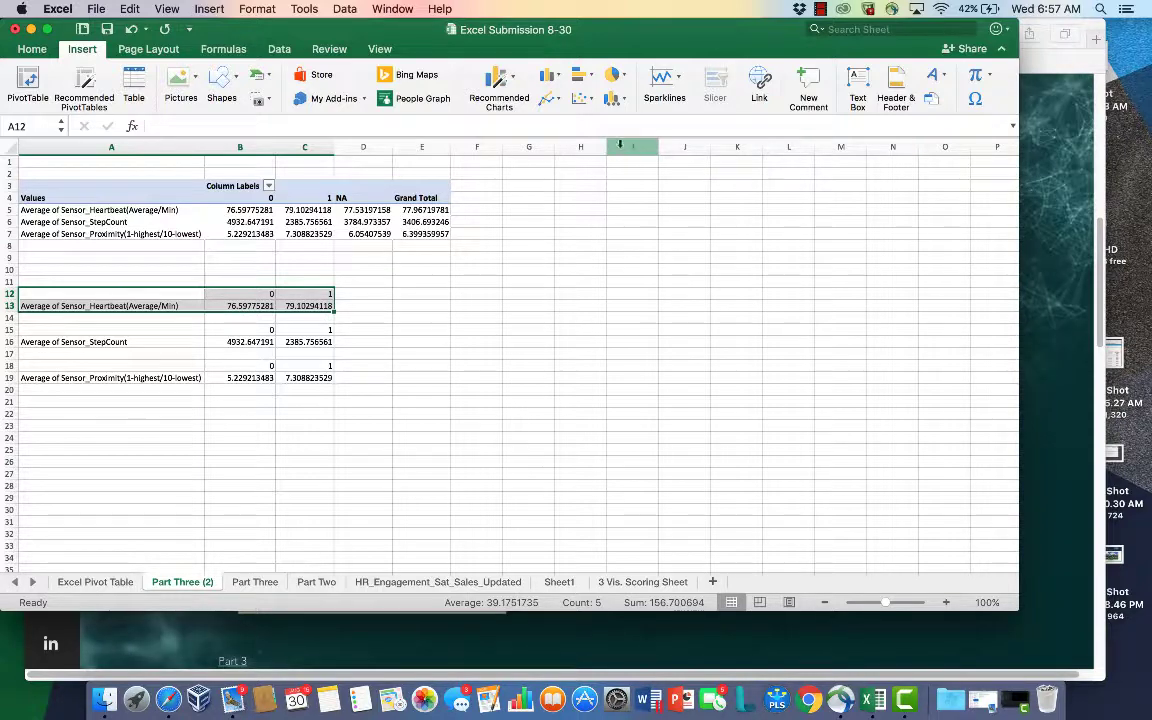
pyautogui.click(592, 102)
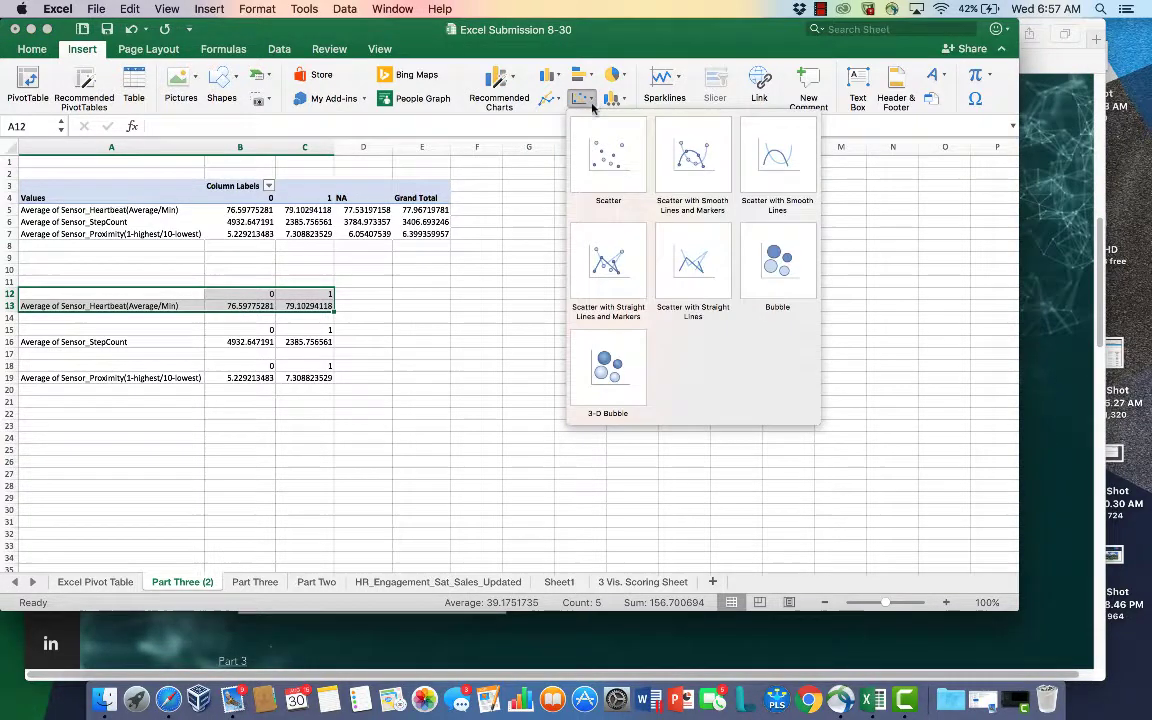
pyautogui.click(771, 253)
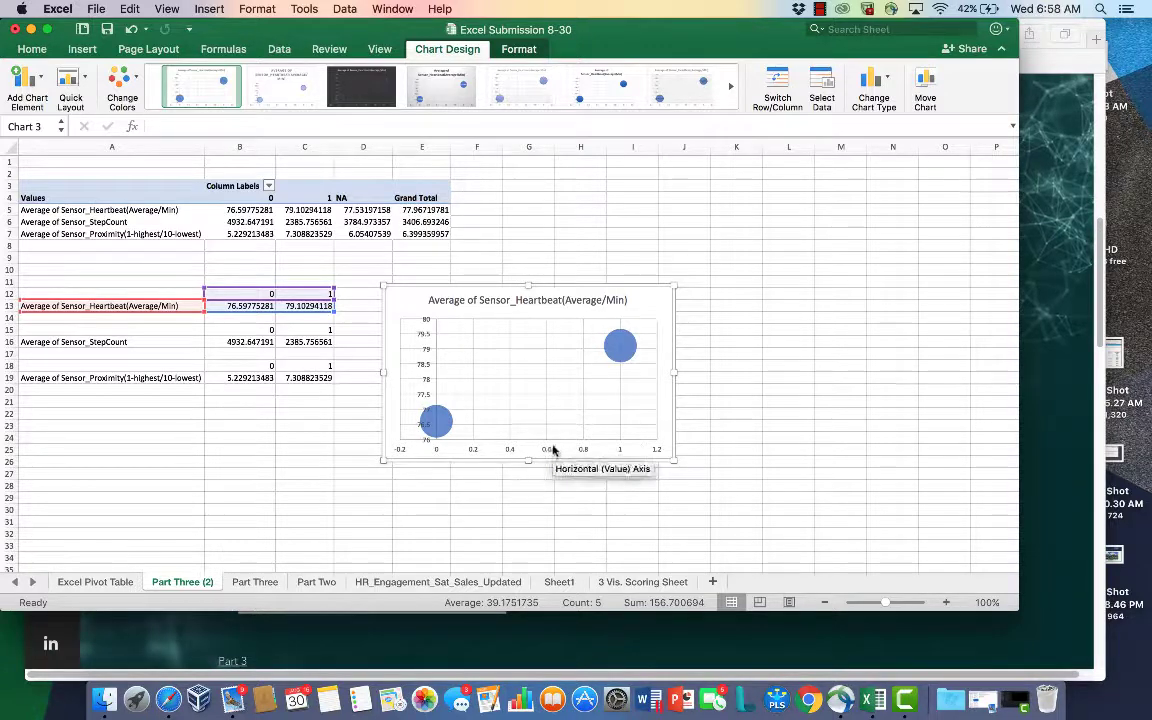
# Step: Set the minimum bound of the heartbeat bubble chart's horizontal axis to -0.1
pyautogui.click(446, 447)
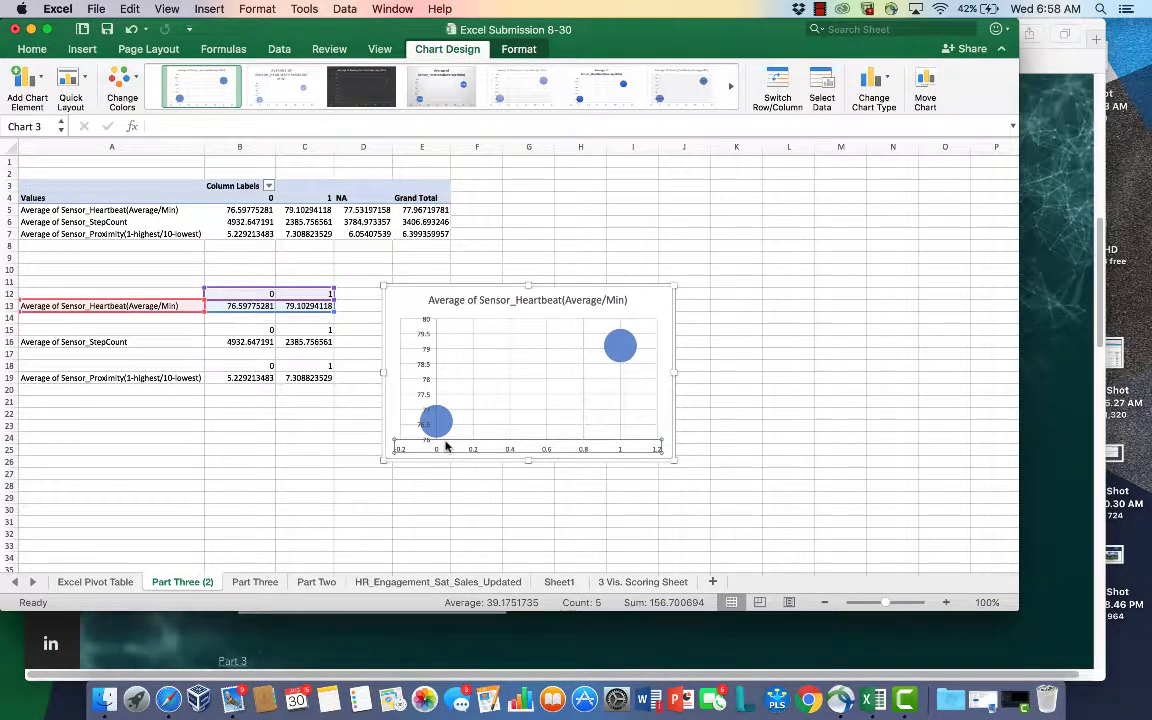
pyautogui.rightClick(447, 444)
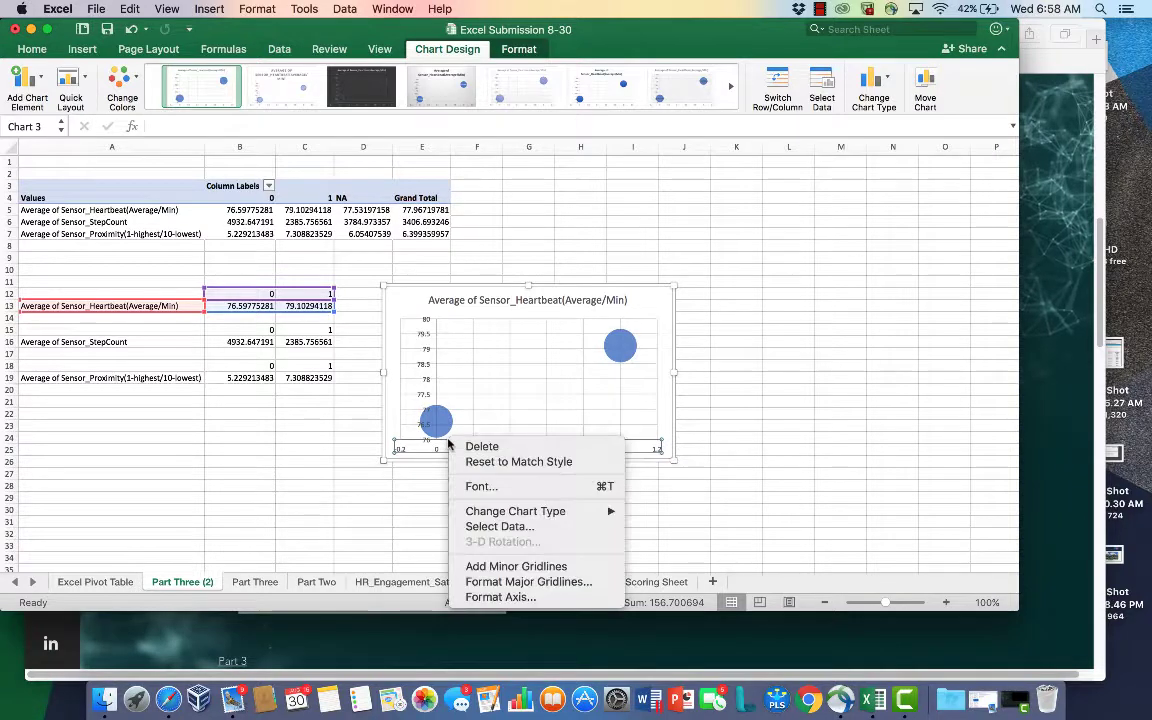
pyautogui.click(532, 598)
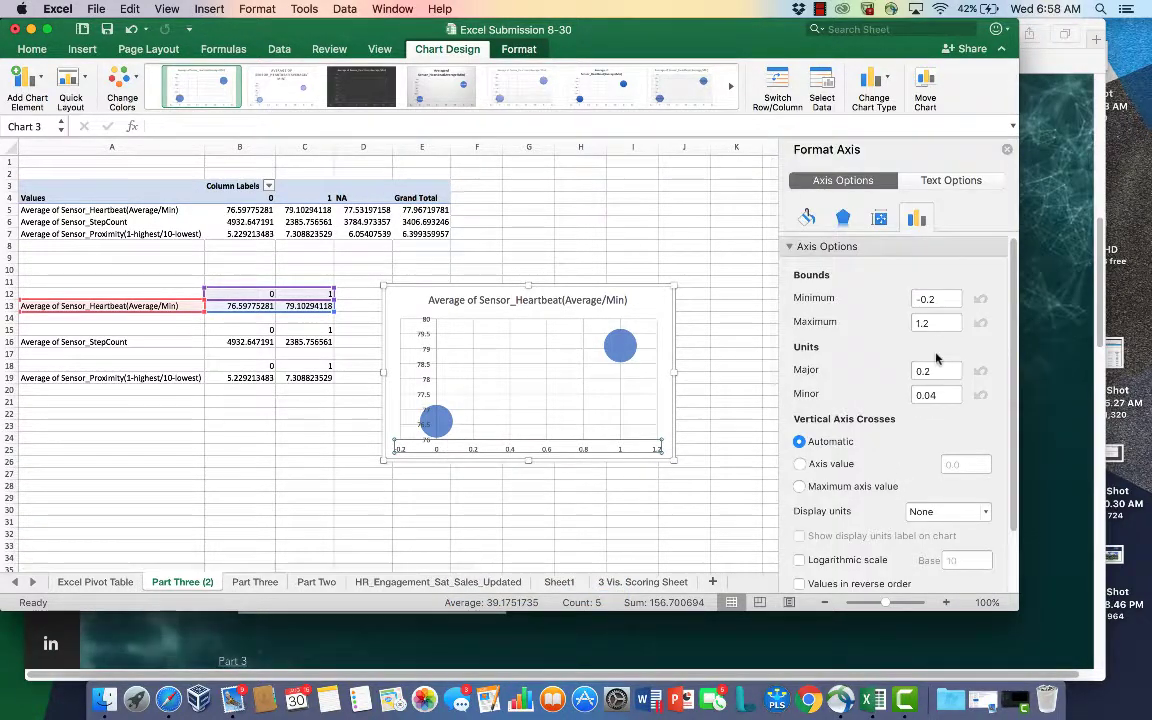
pyautogui.click(938, 298)
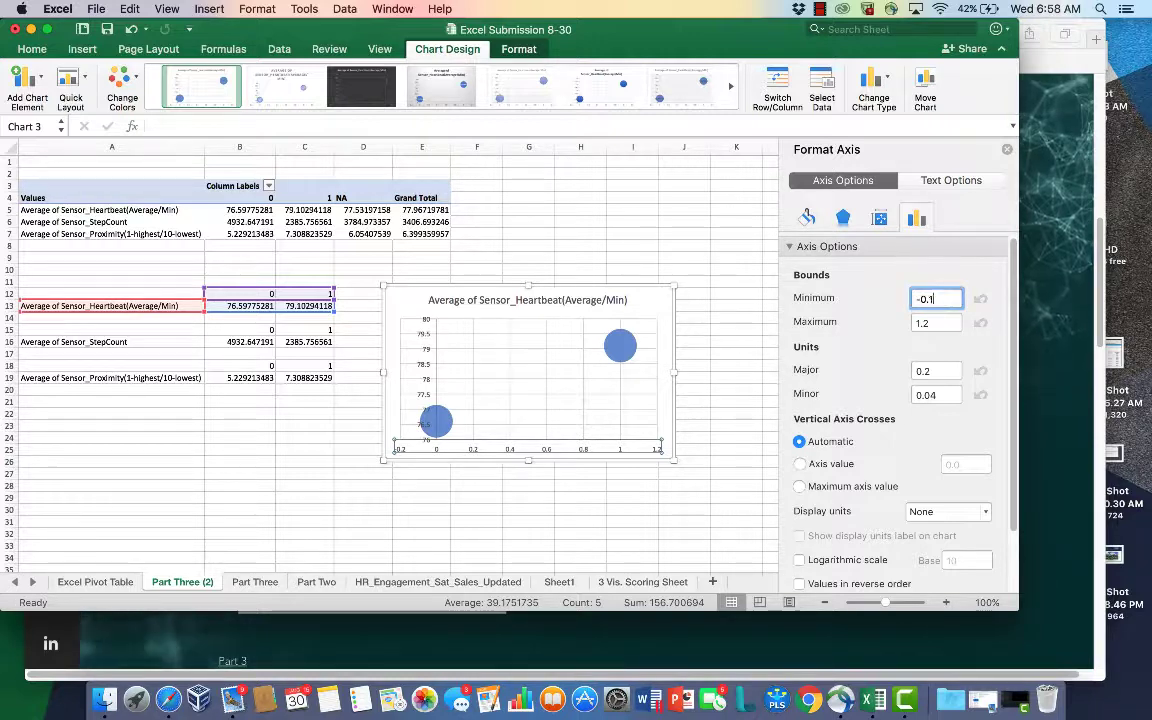
pyautogui.click(948, 322)
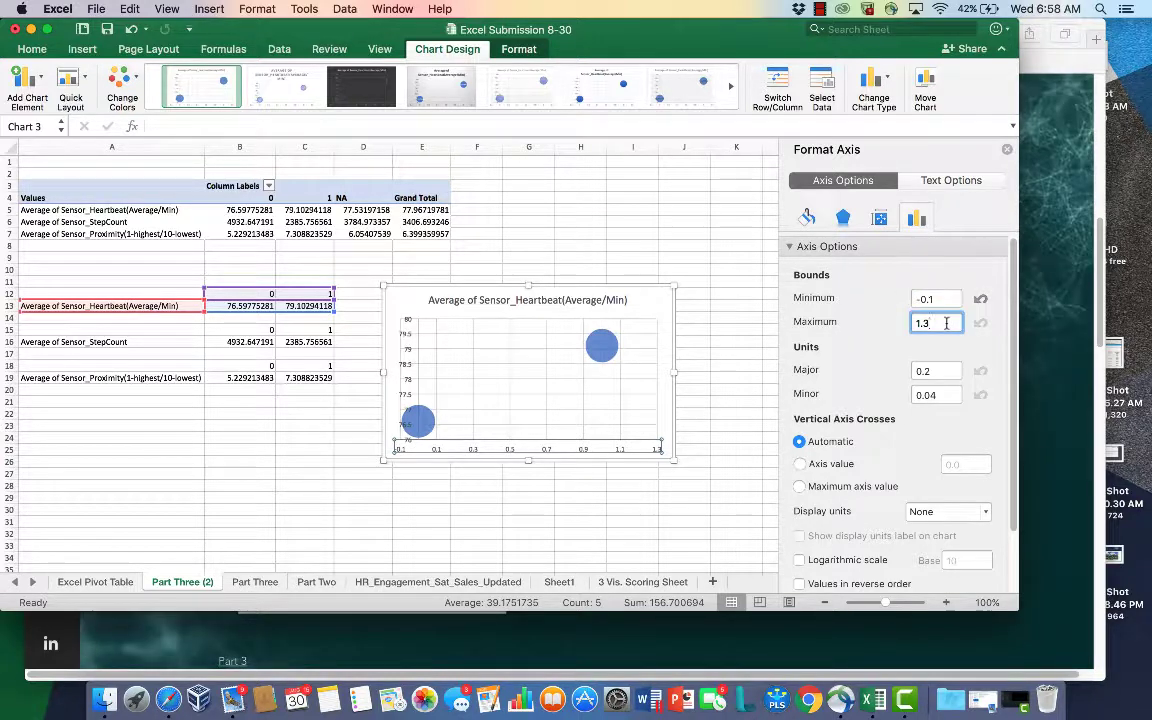
pyautogui.click(936, 299)
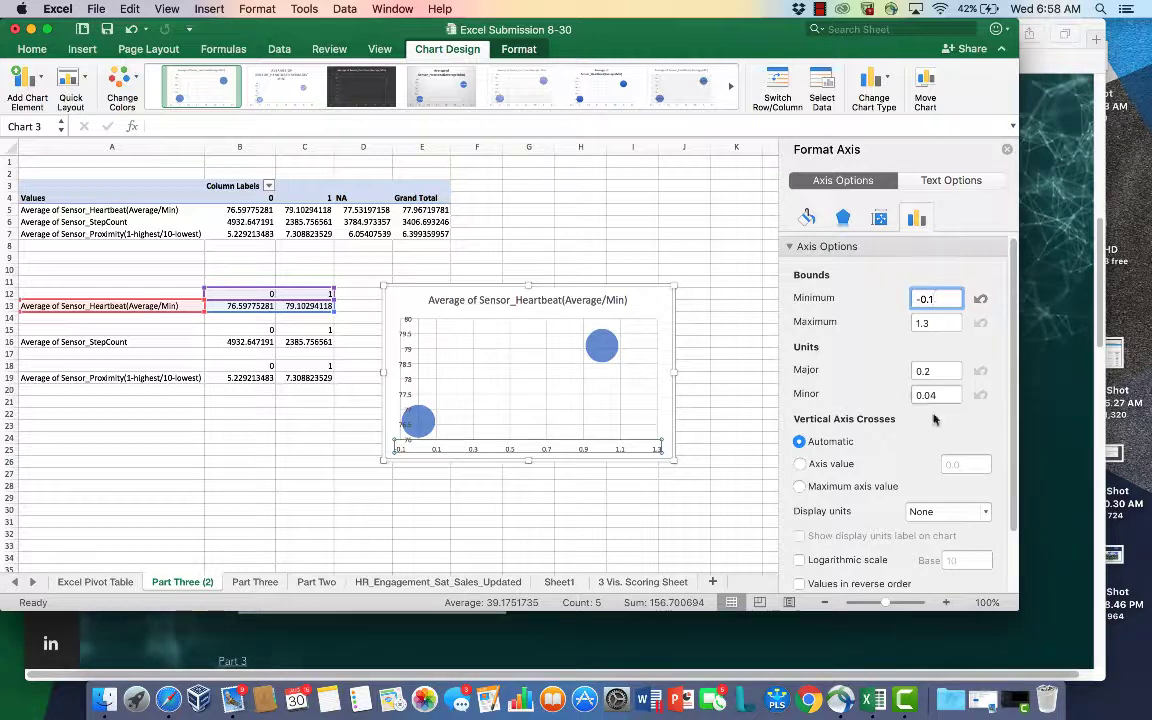
# Step: Make the vertical axis of the heartbeat bubble chart cross at axis value -0.1 and deselect the chart
pyautogui.click(830, 464)
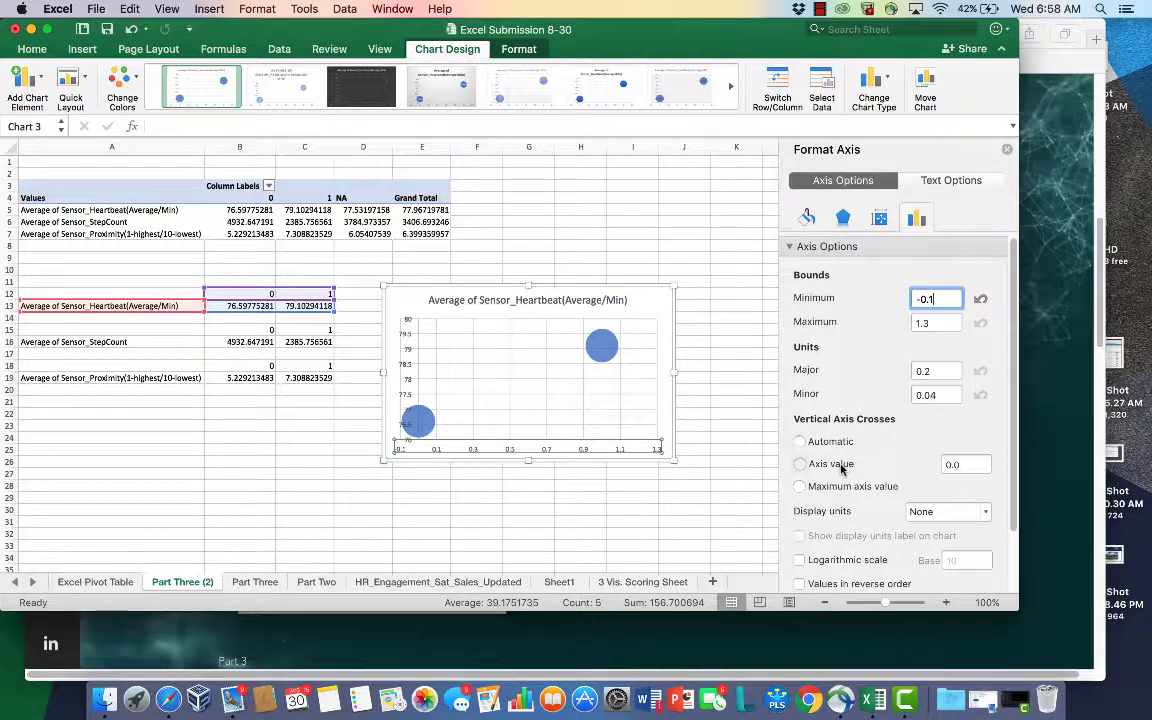
pyautogui.click(945, 464)
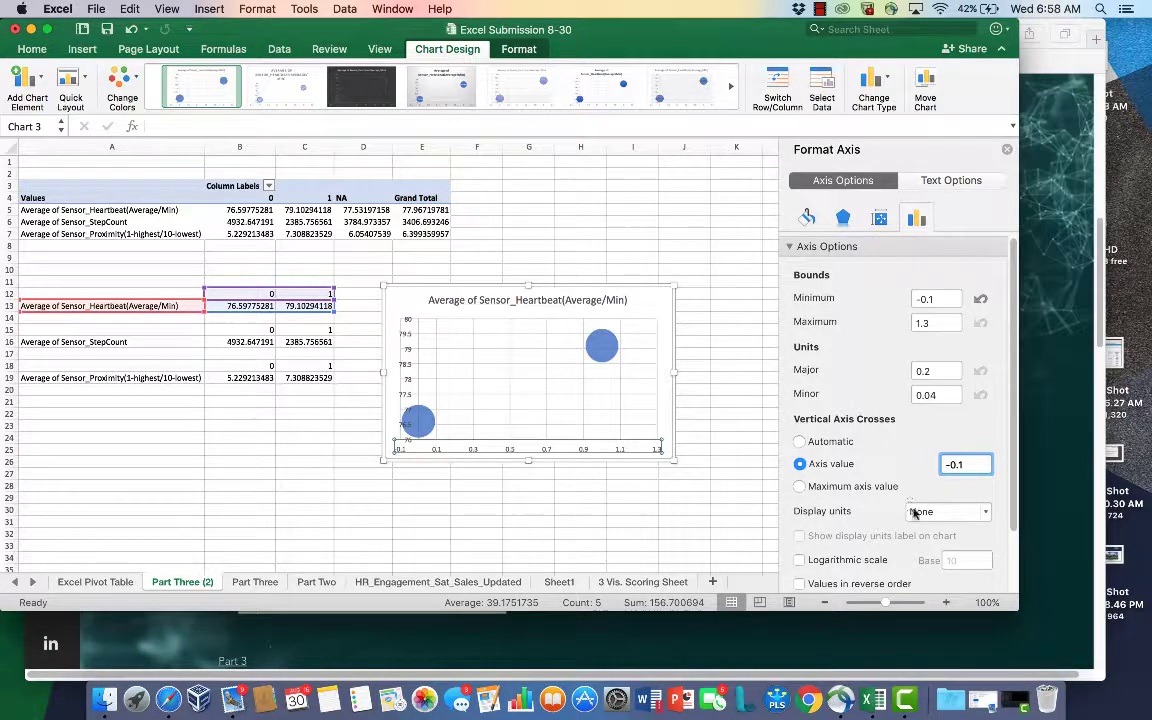
pyautogui.click(946, 390)
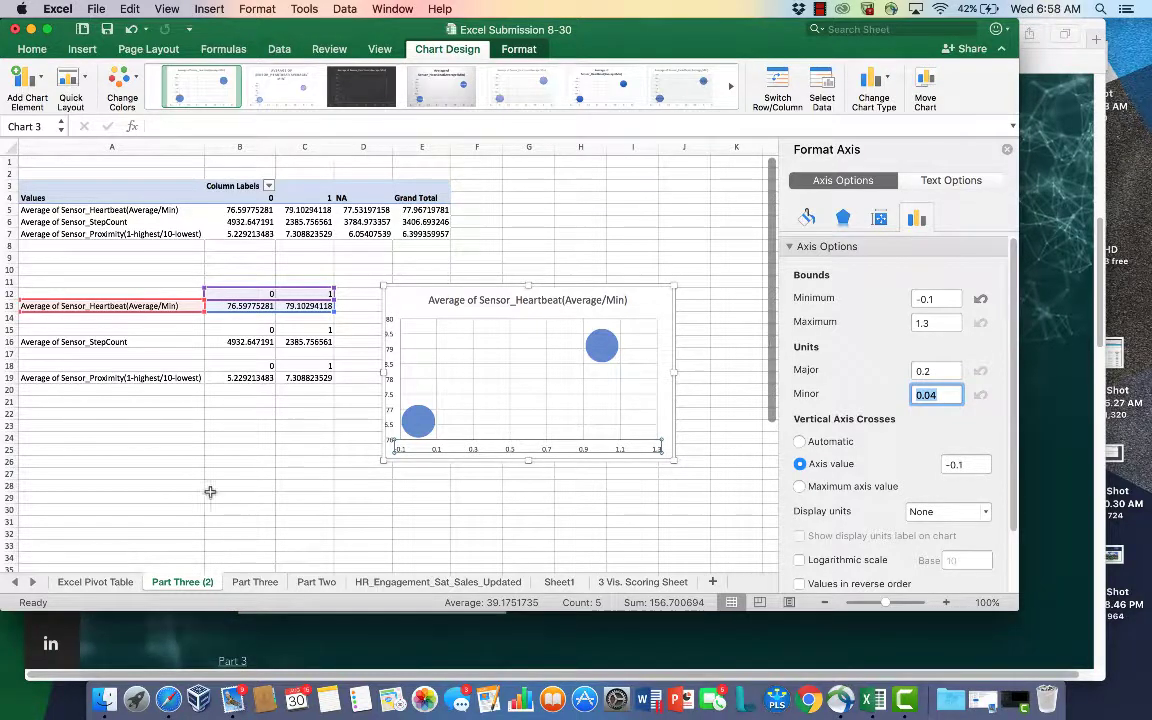
pyautogui.moveTo(586, 362)
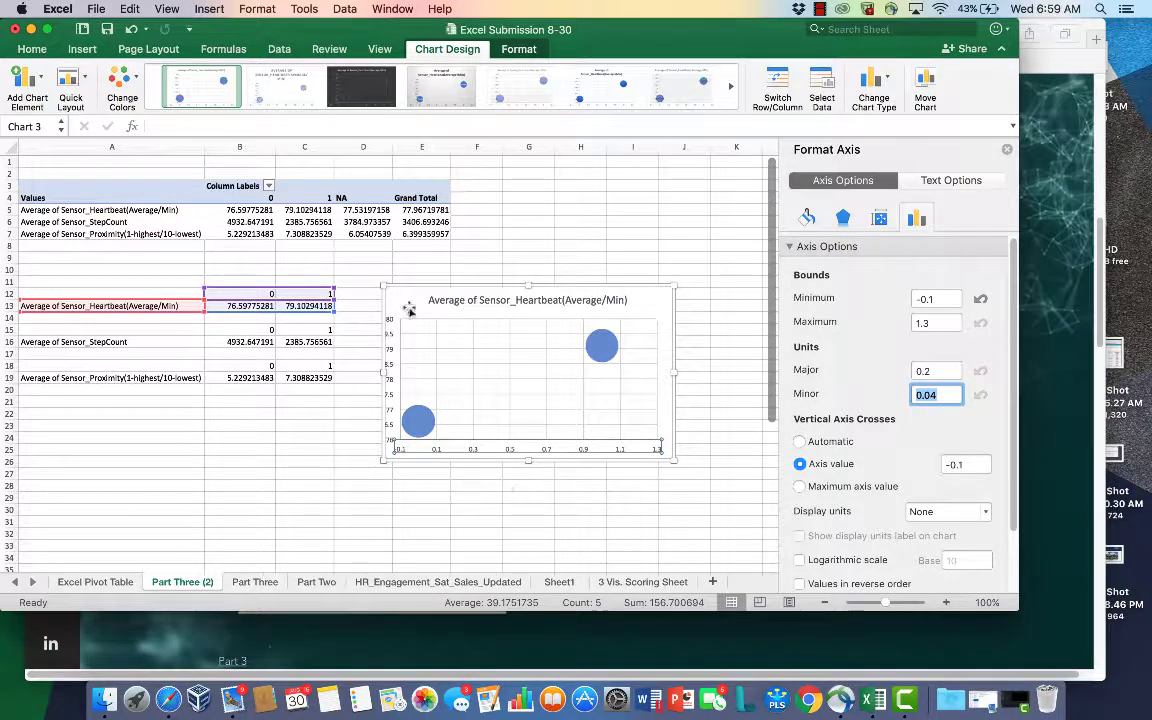
pyautogui.click(438, 493)
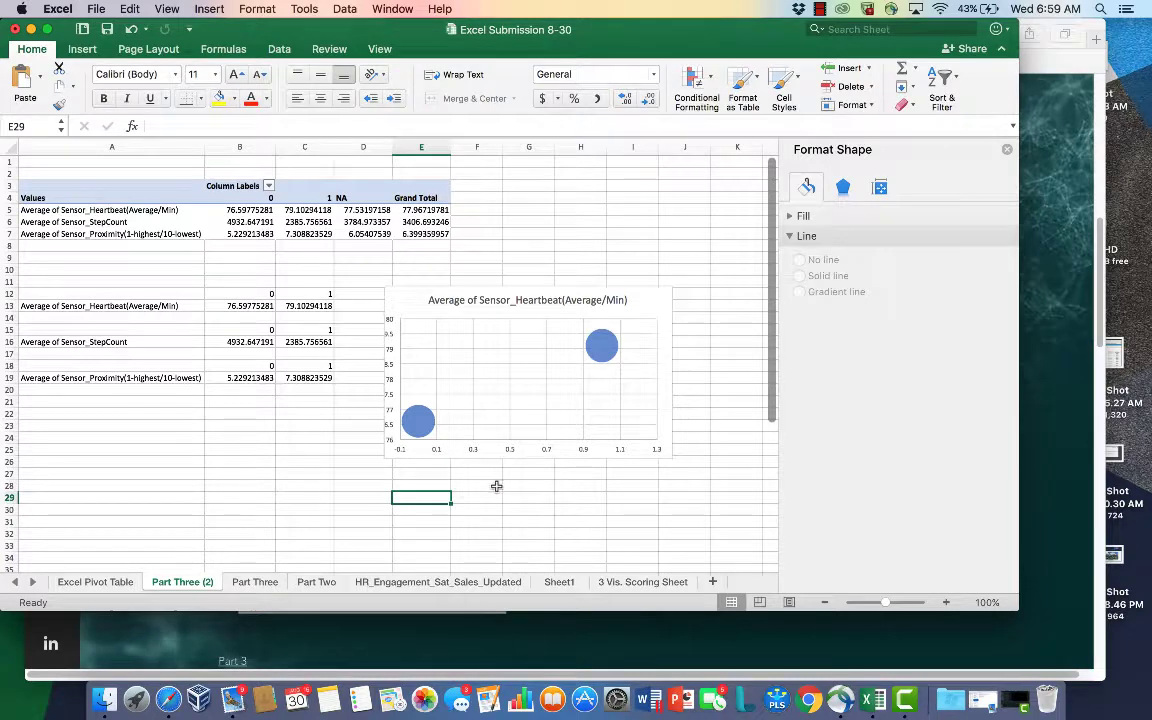
# Step: Check the Men Leave sensor charts on the assignment page in Safari and return to the Excel workbook
pyautogui.moveTo(616, 350)
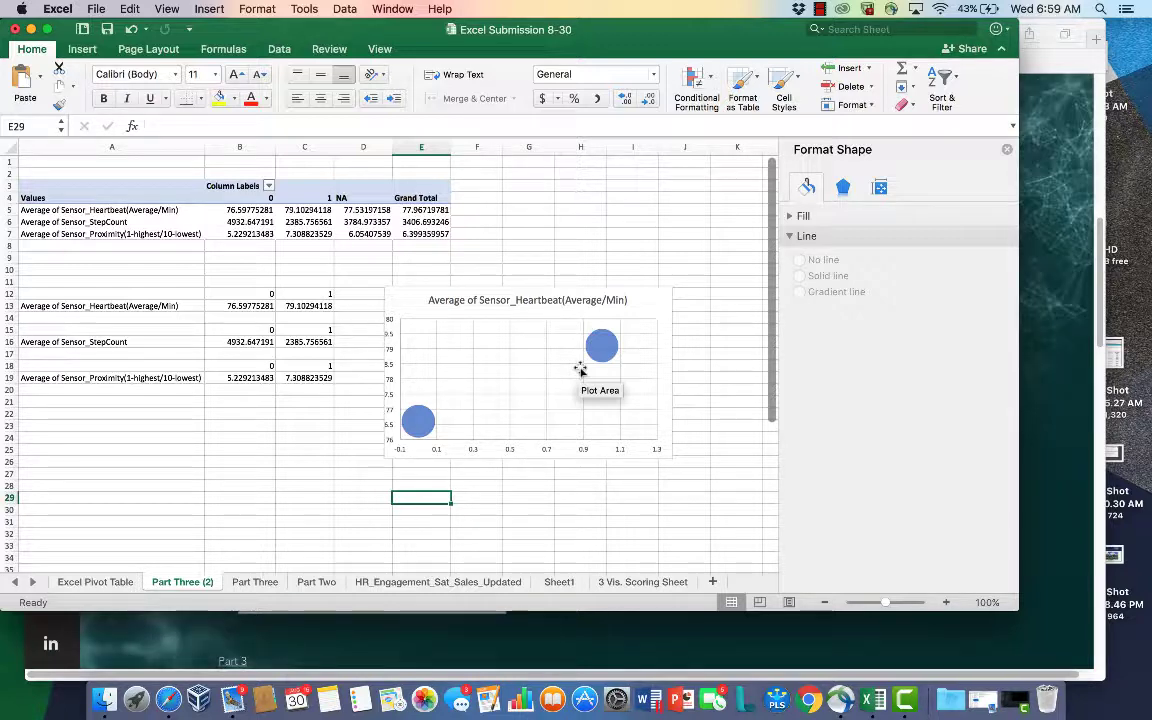
pyautogui.click(195, 632)
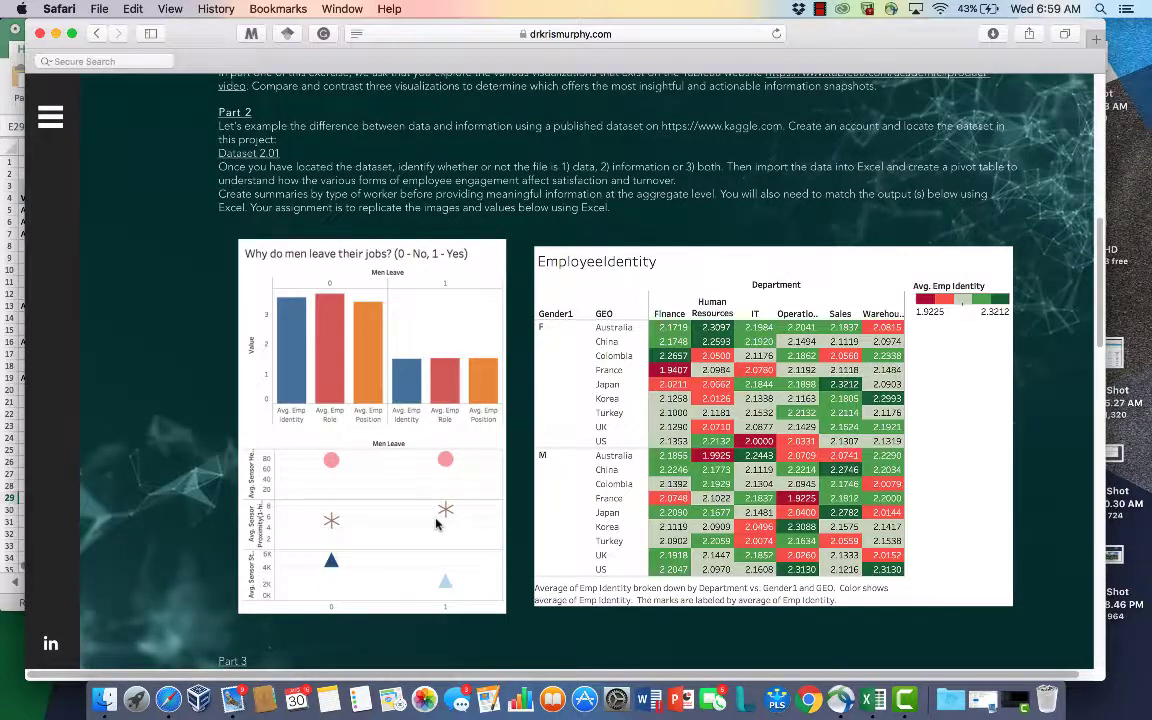
pyautogui.click(873, 700)
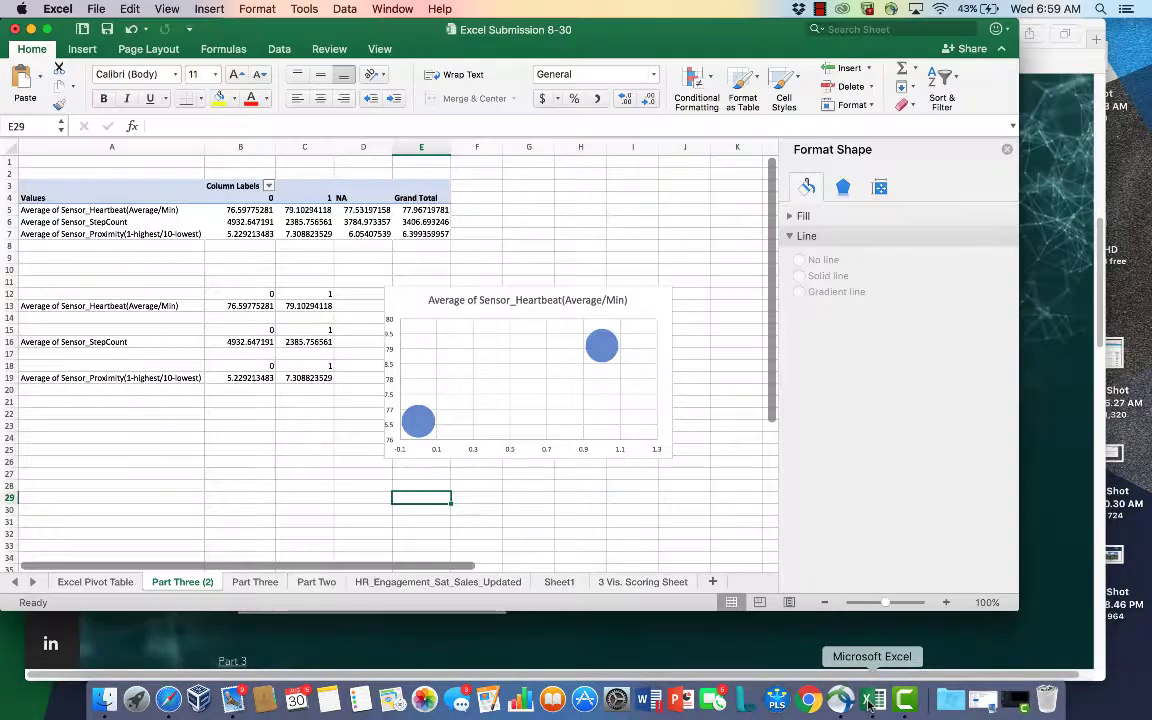